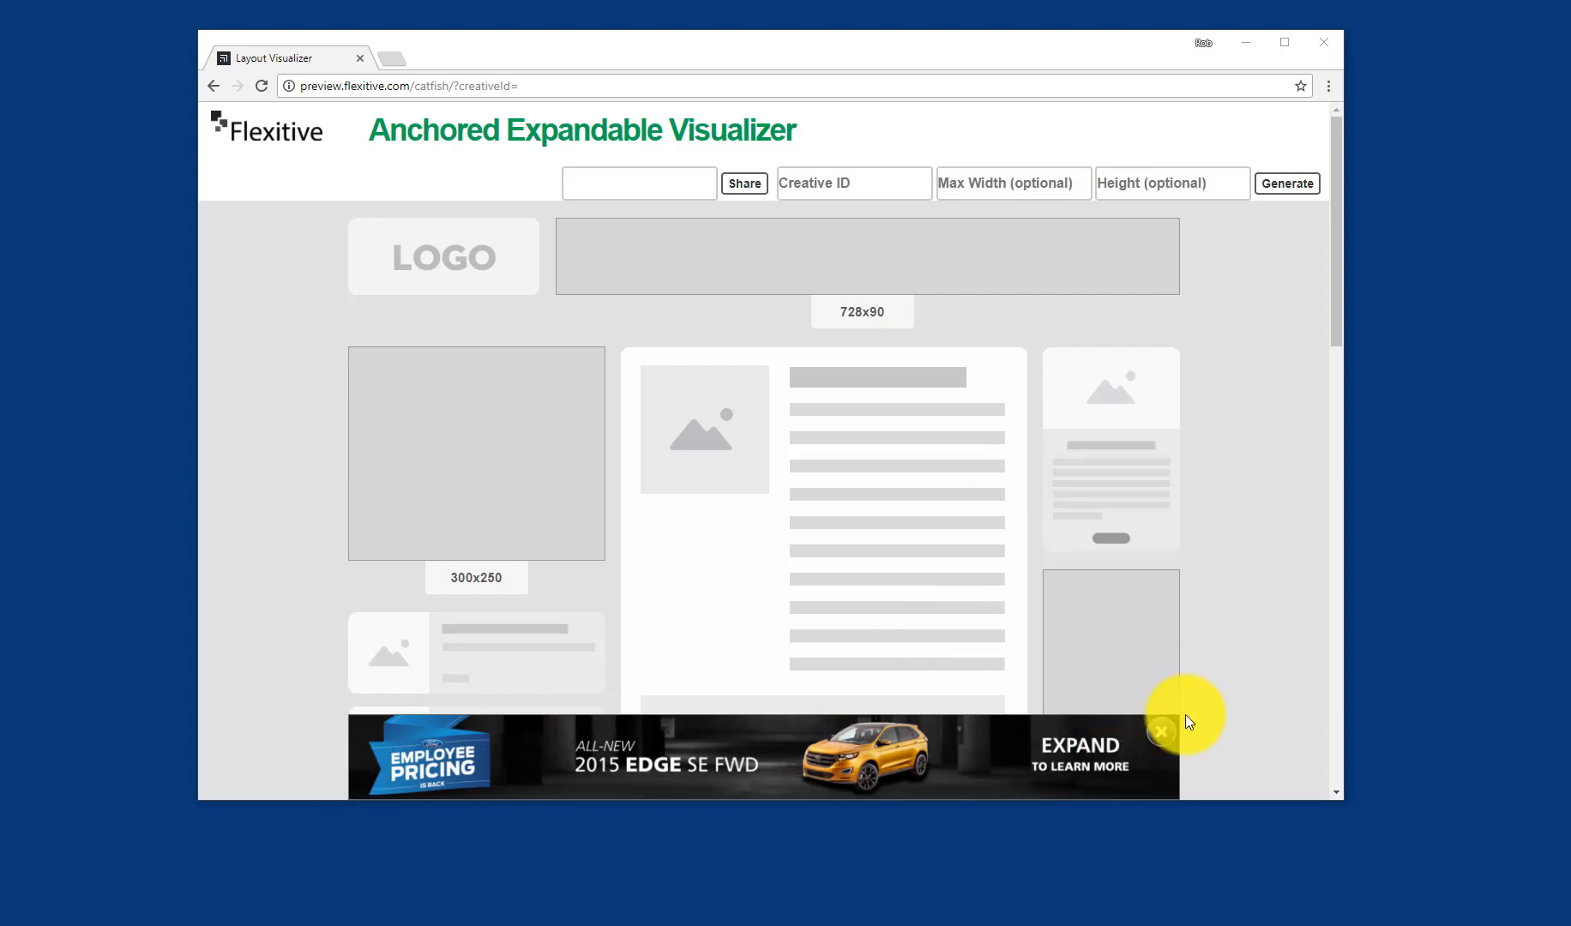
Step: Preview the anchored expandable catfish ad in the visualizer, expanding it and closing it again
scroll(823, 373, "down", 6)
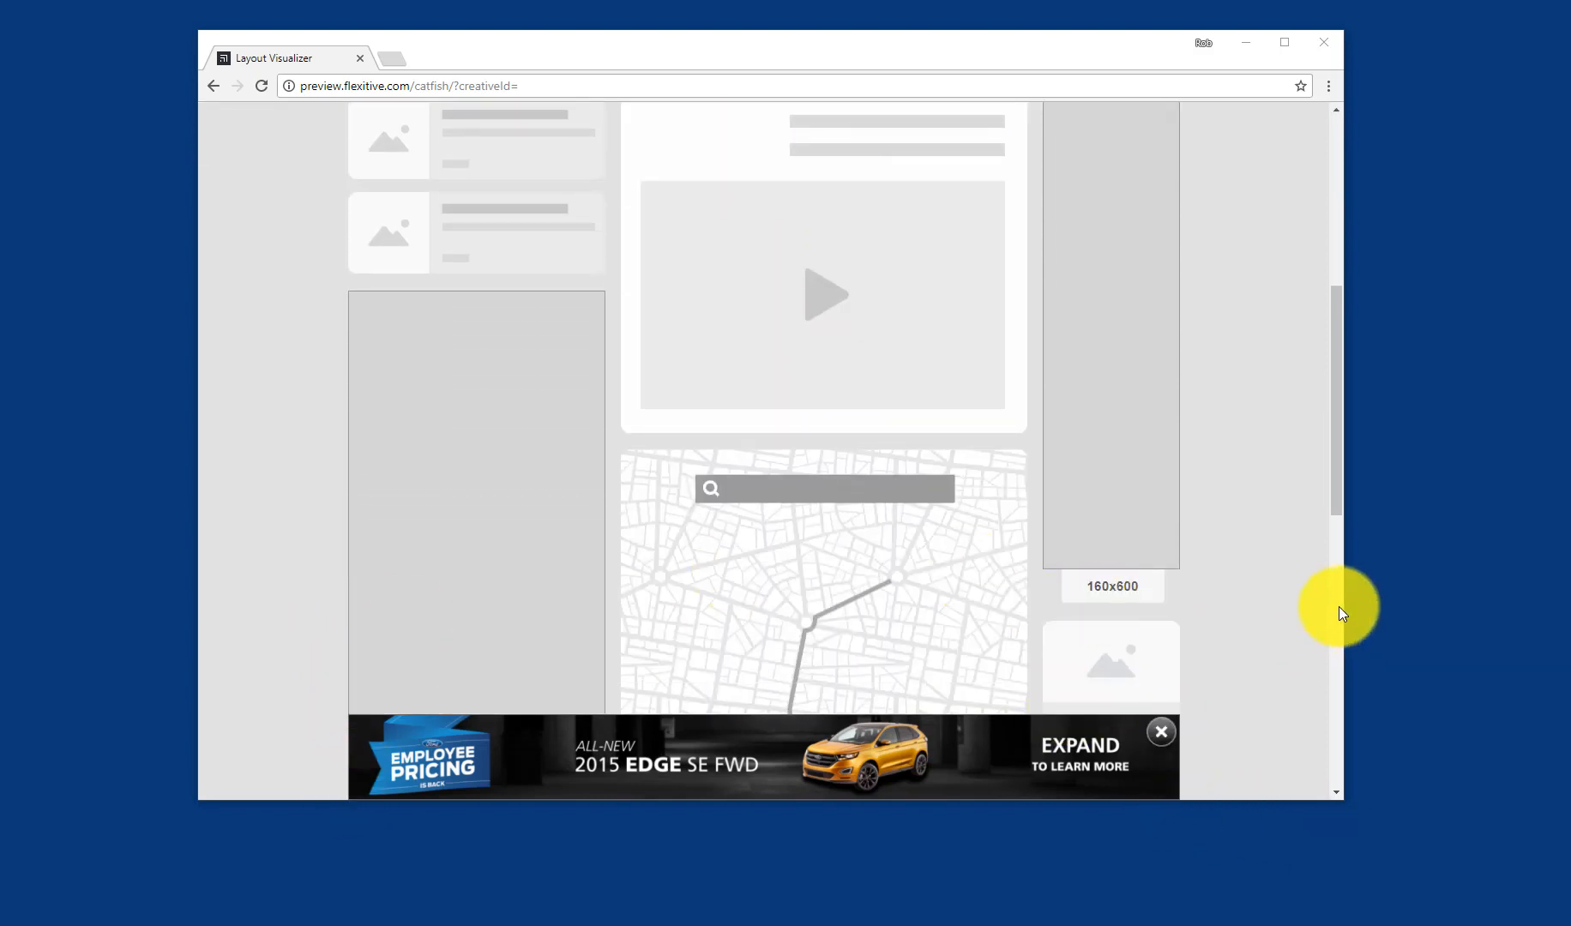
left_click_drag(1346, 608, 1451, 716)
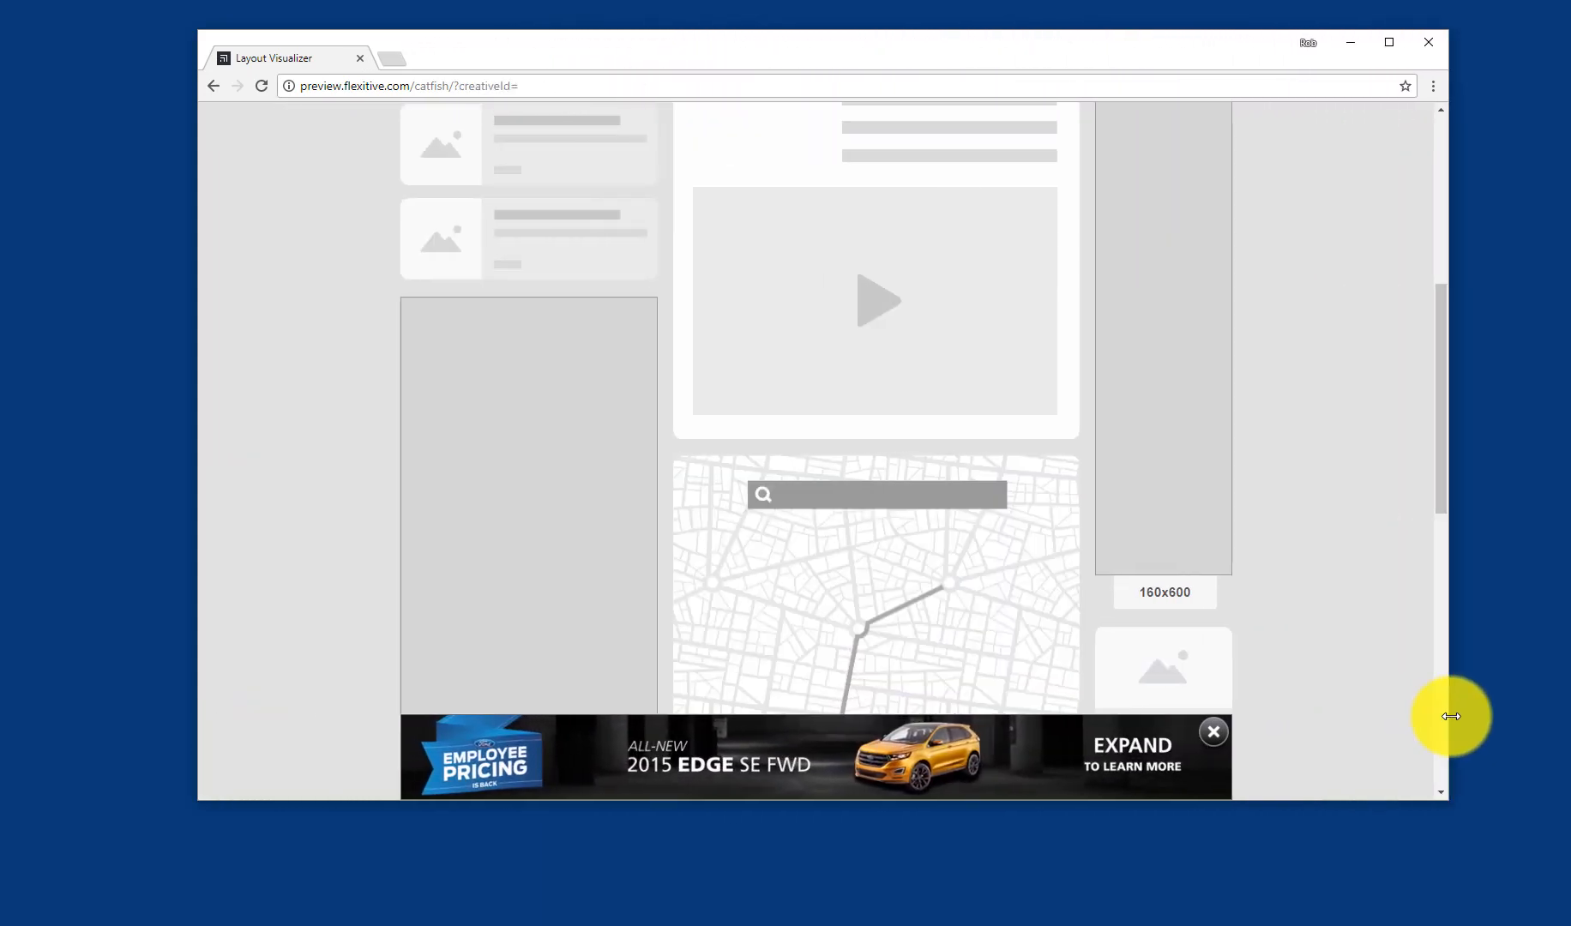
left_click(998, 756)
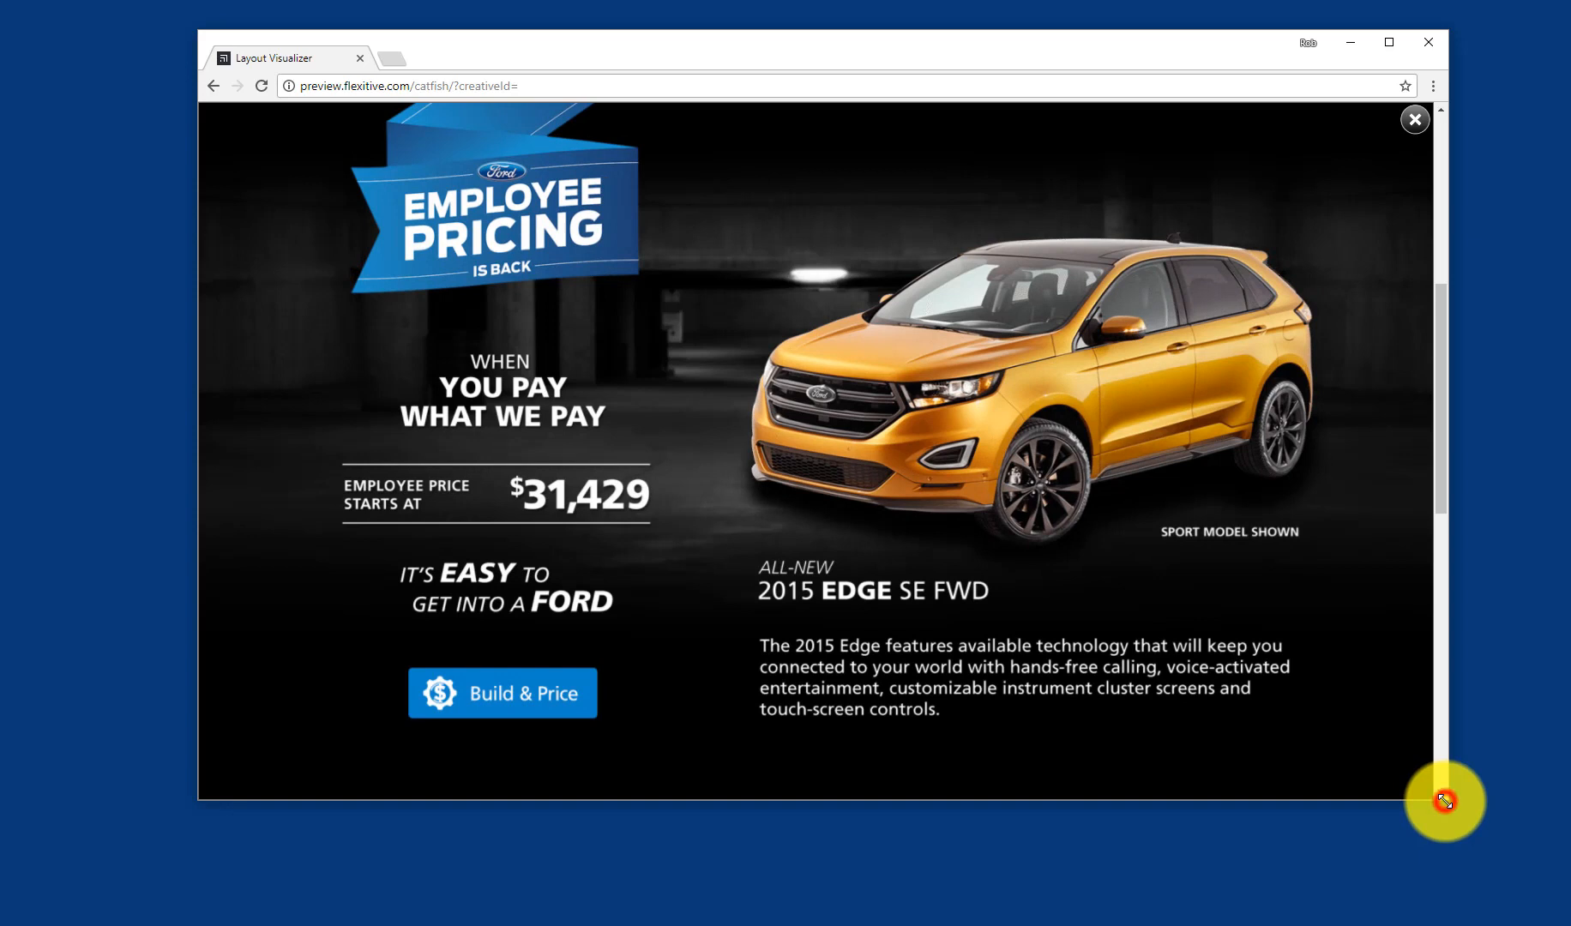
mouse_move(1444, 801)
left_mouse_down()
mouse_move(1070, 831)
mouse_move(992, 842)
mouse_move(980, 862)
mouse_move(584, 781)
mouse_move(1301, 804)
mouse_move(1439, 833)
left_mouse_up()
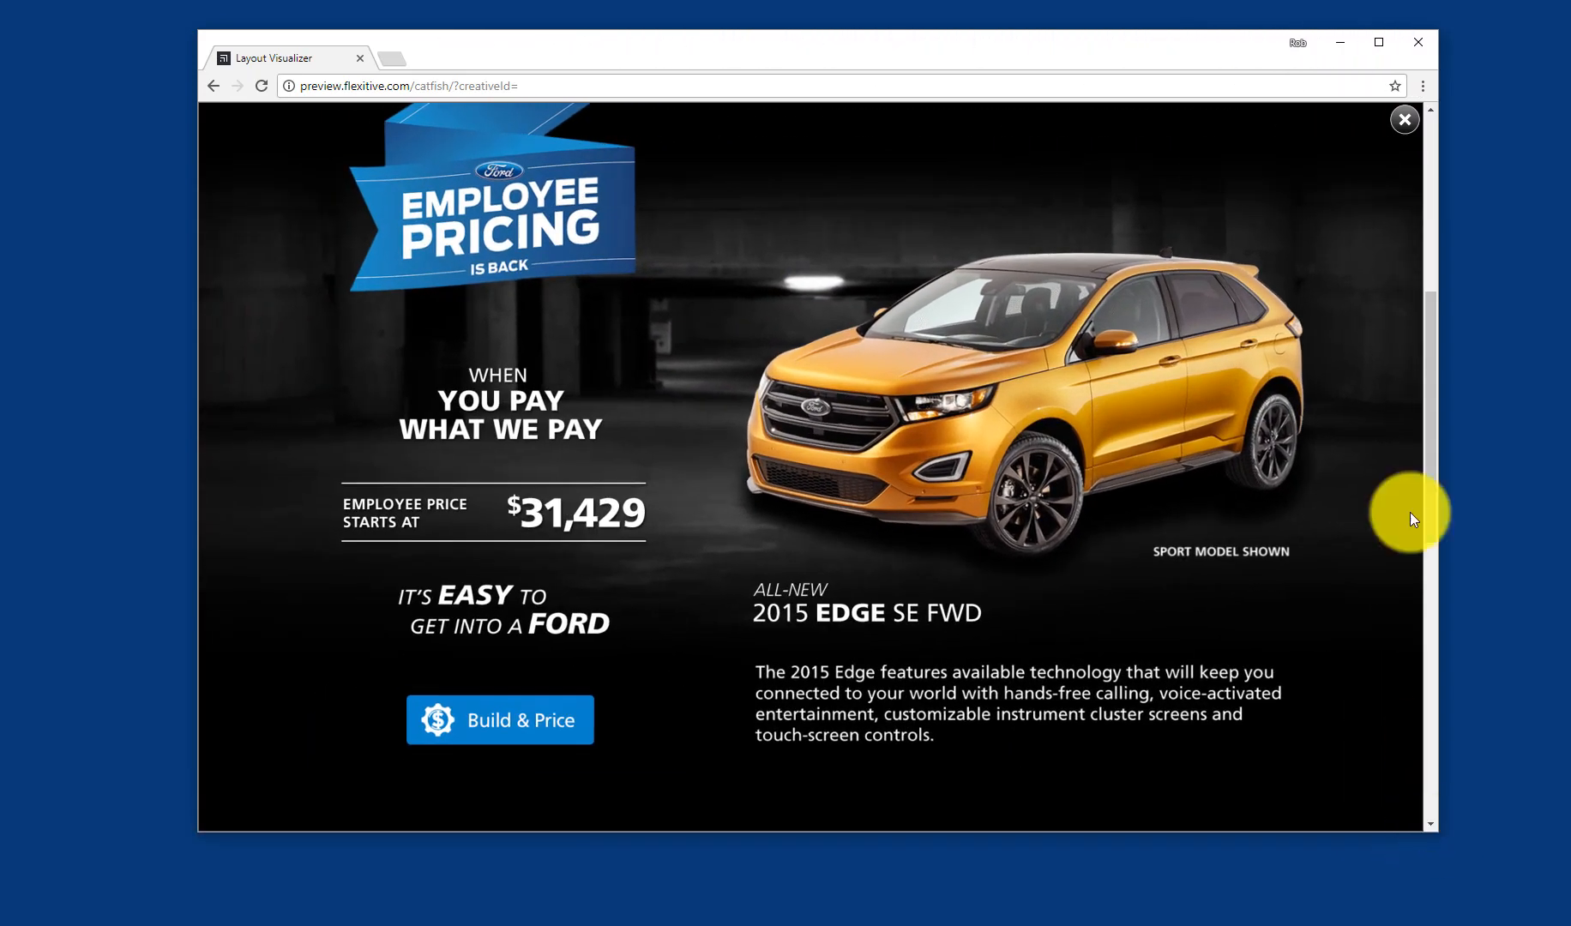
left_click(1405, 121)
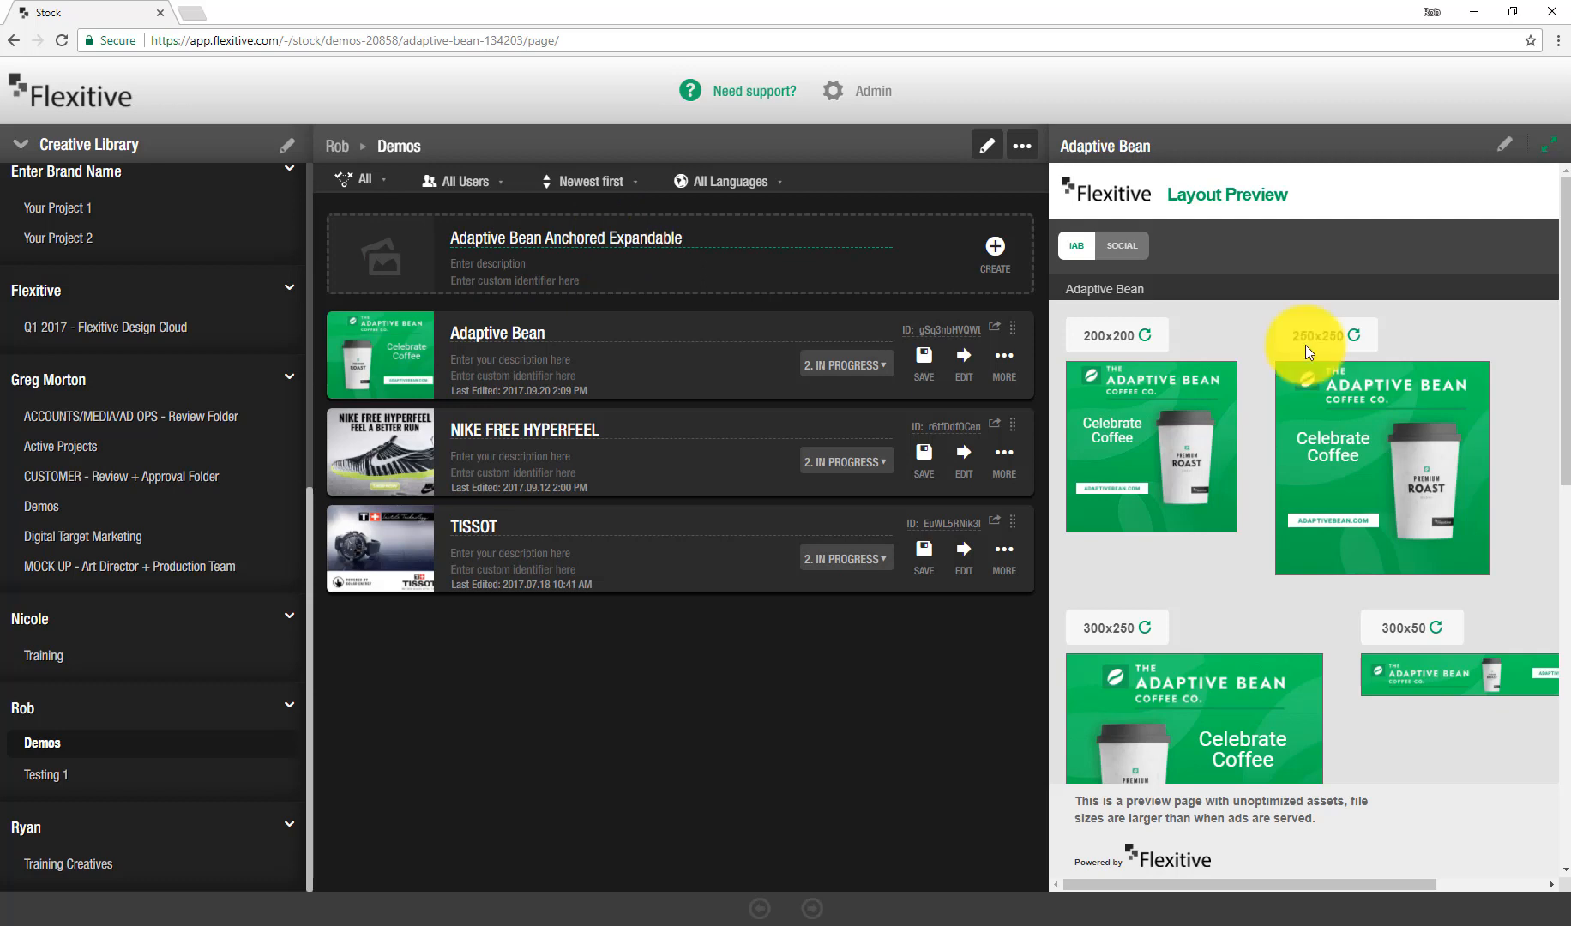
Step: Create the new page Adaptive Bean Anchored Expandable and open it in the editor
left_click(996, 250)
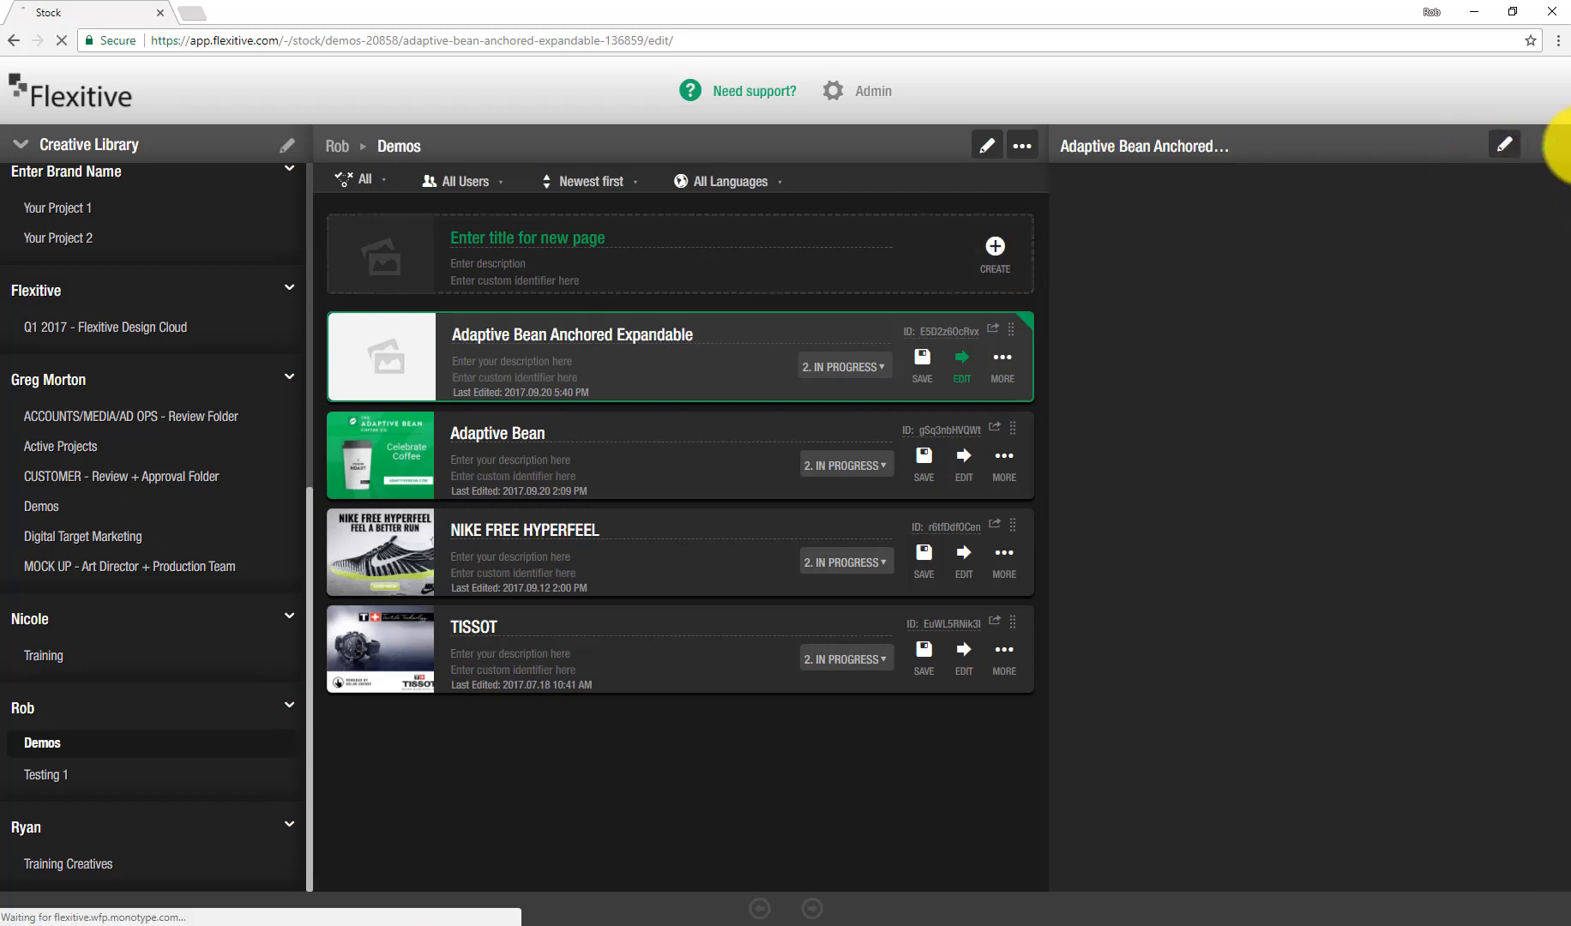
left_click(1545, 143)
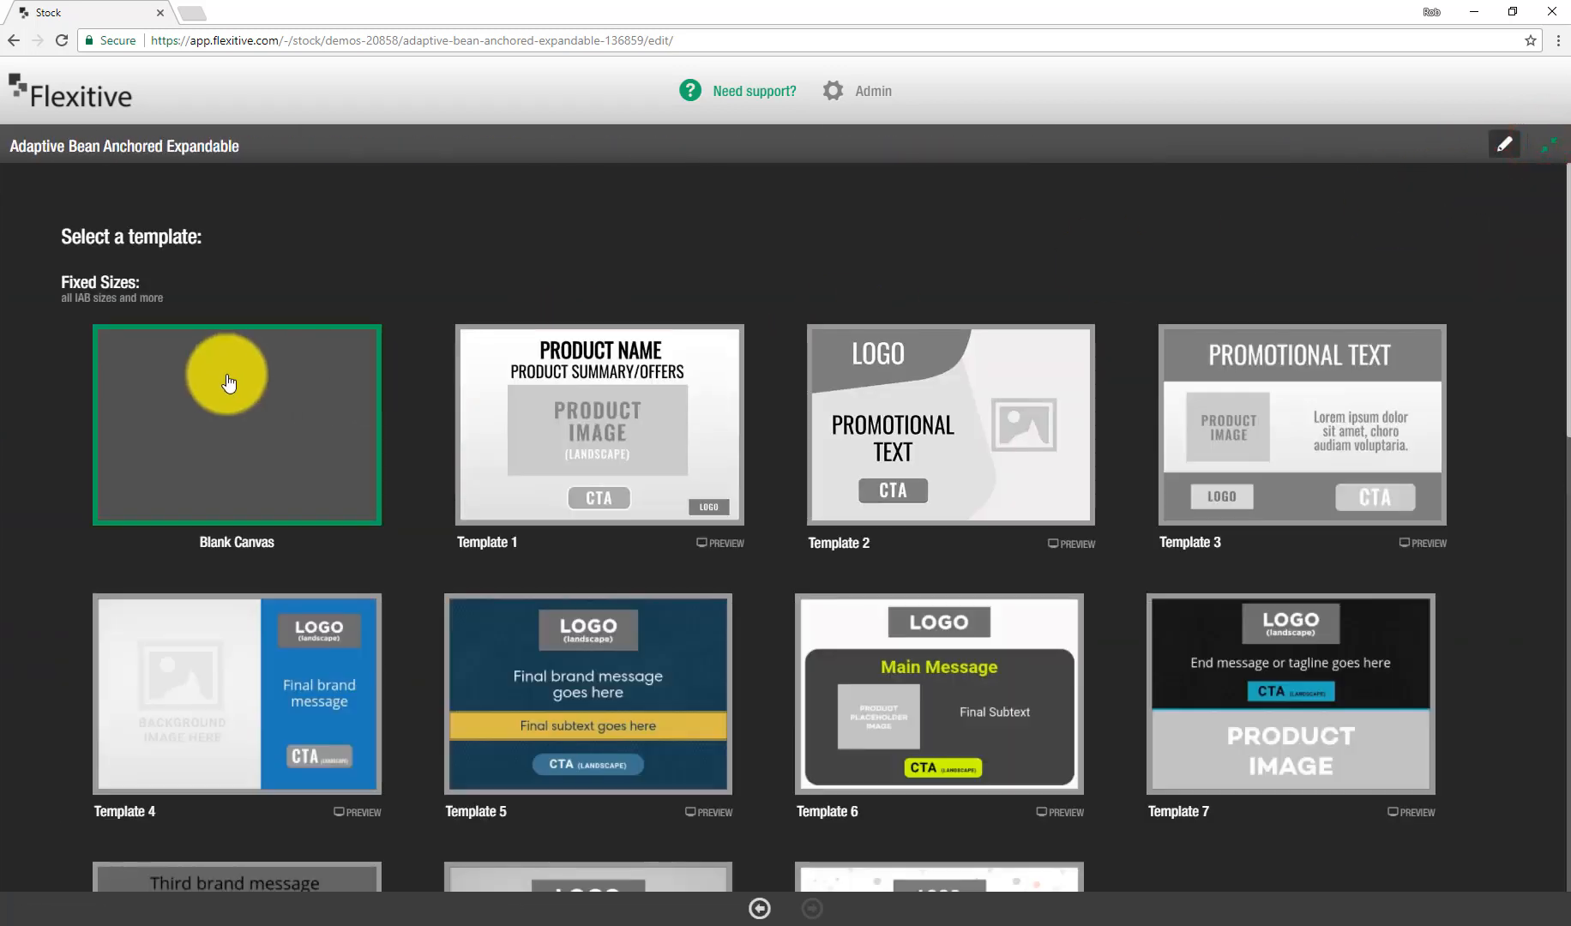
Step: Start from a blank canvas and add the 8:1 size to work on
scroll(155, 344, "down", 9)
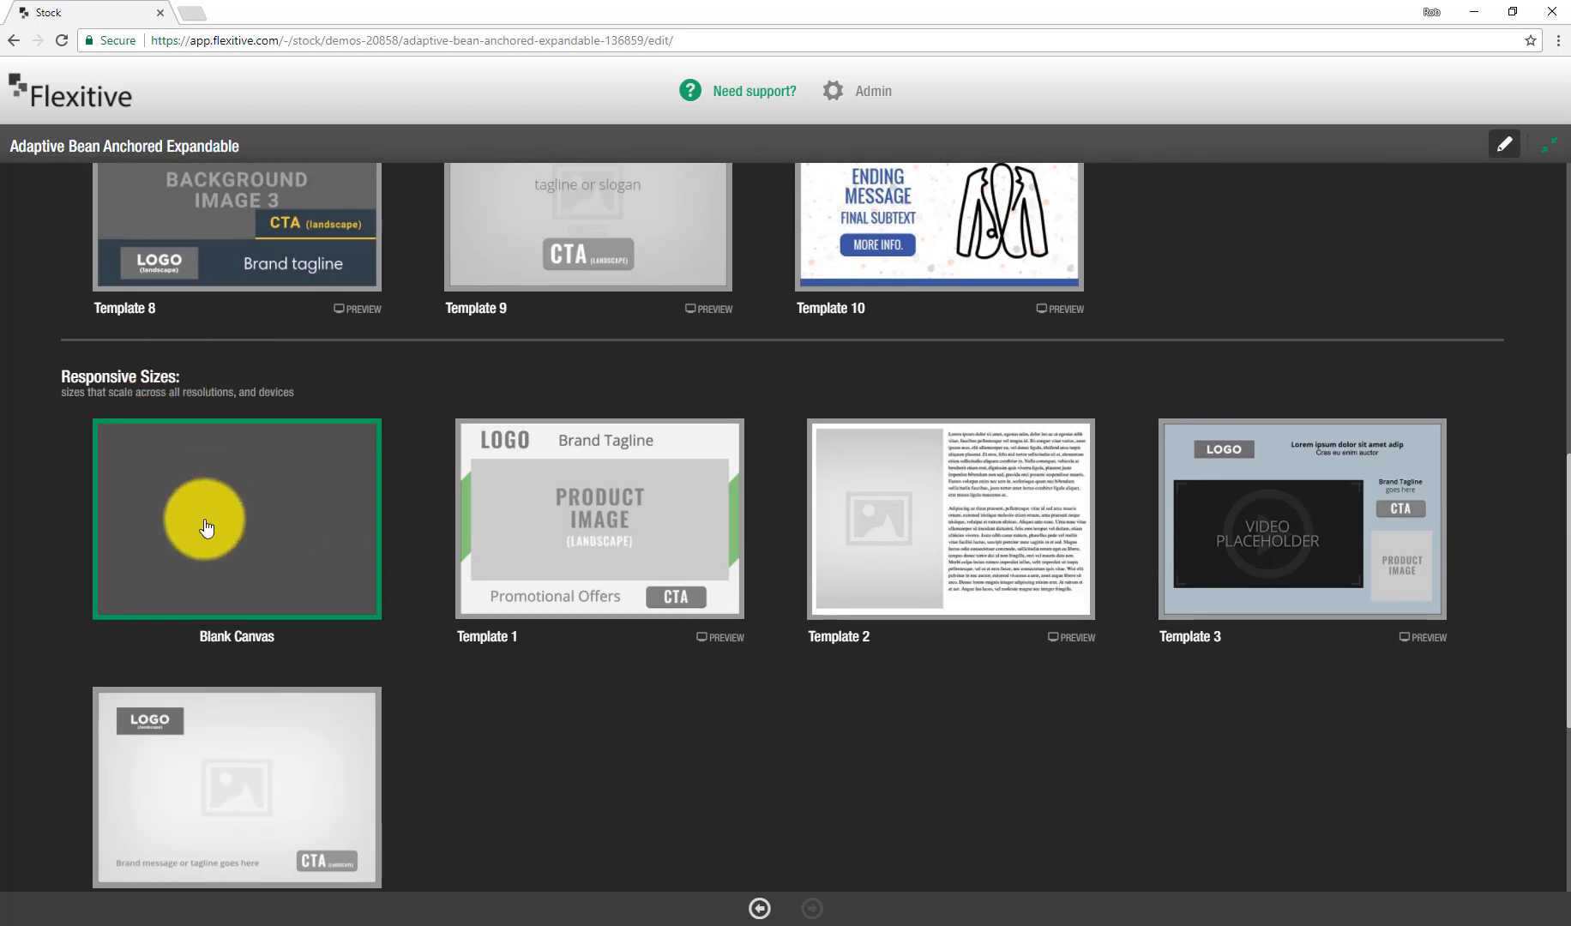
left_click(204, 519)
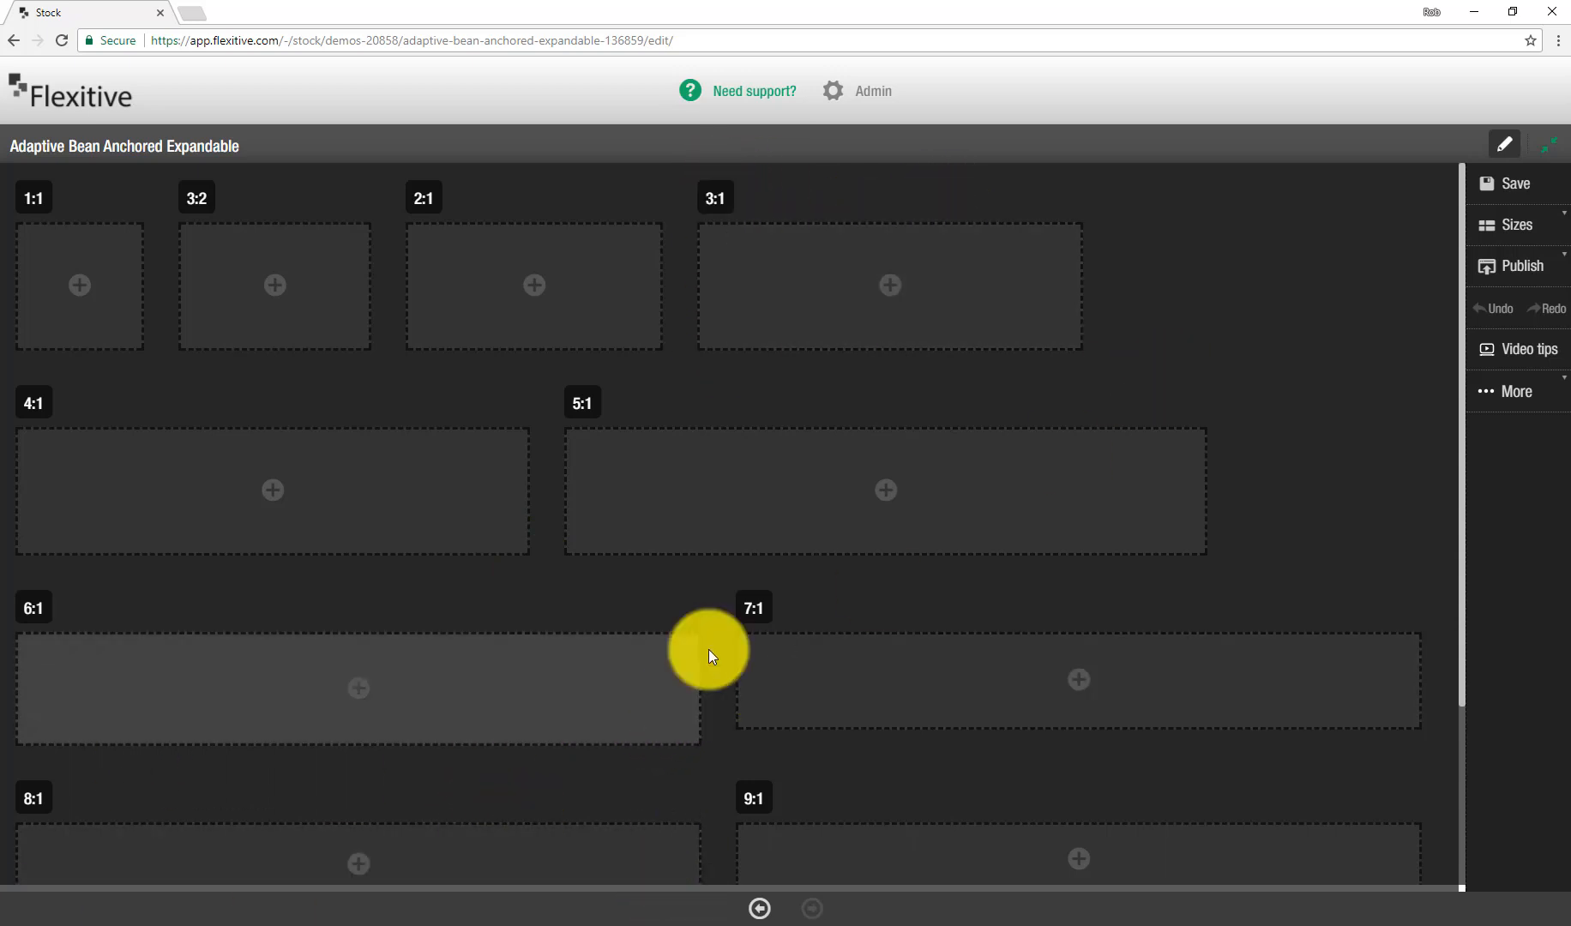
left_click(532, 861)
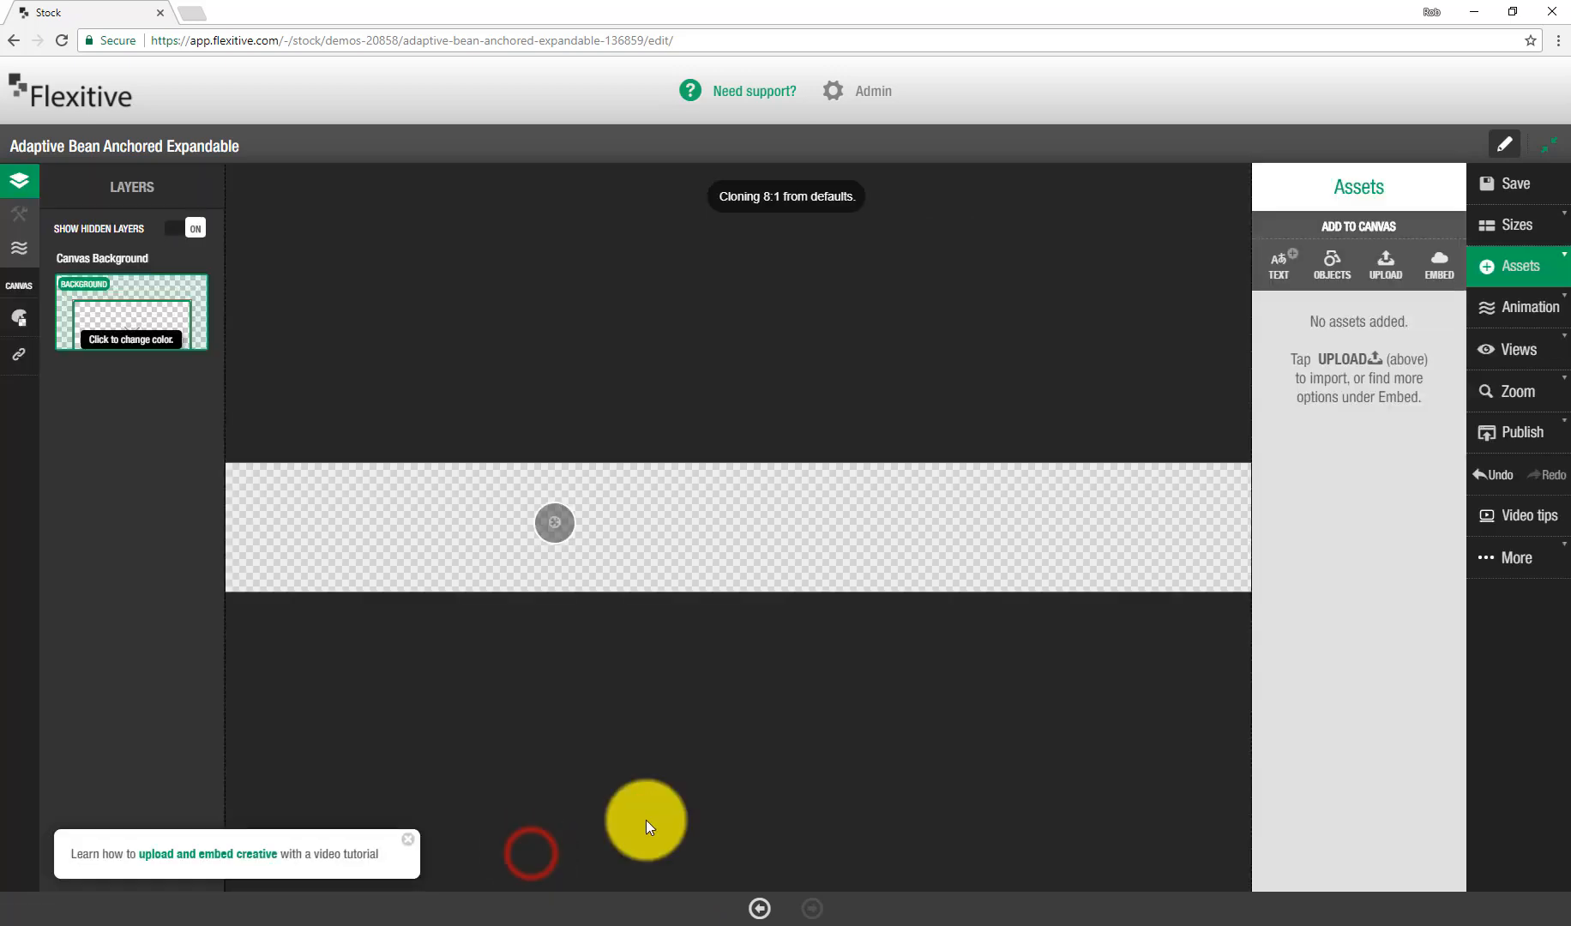
Step: Upload CTA.gif, ABCC_Cup-PremiumRoast.png, COLOR-BG.jpg and TheAdaptiveBeanCoffeeCo_Horizontal-Light.png as assets
left_click(1410, 278)
left_click(1325, 319)
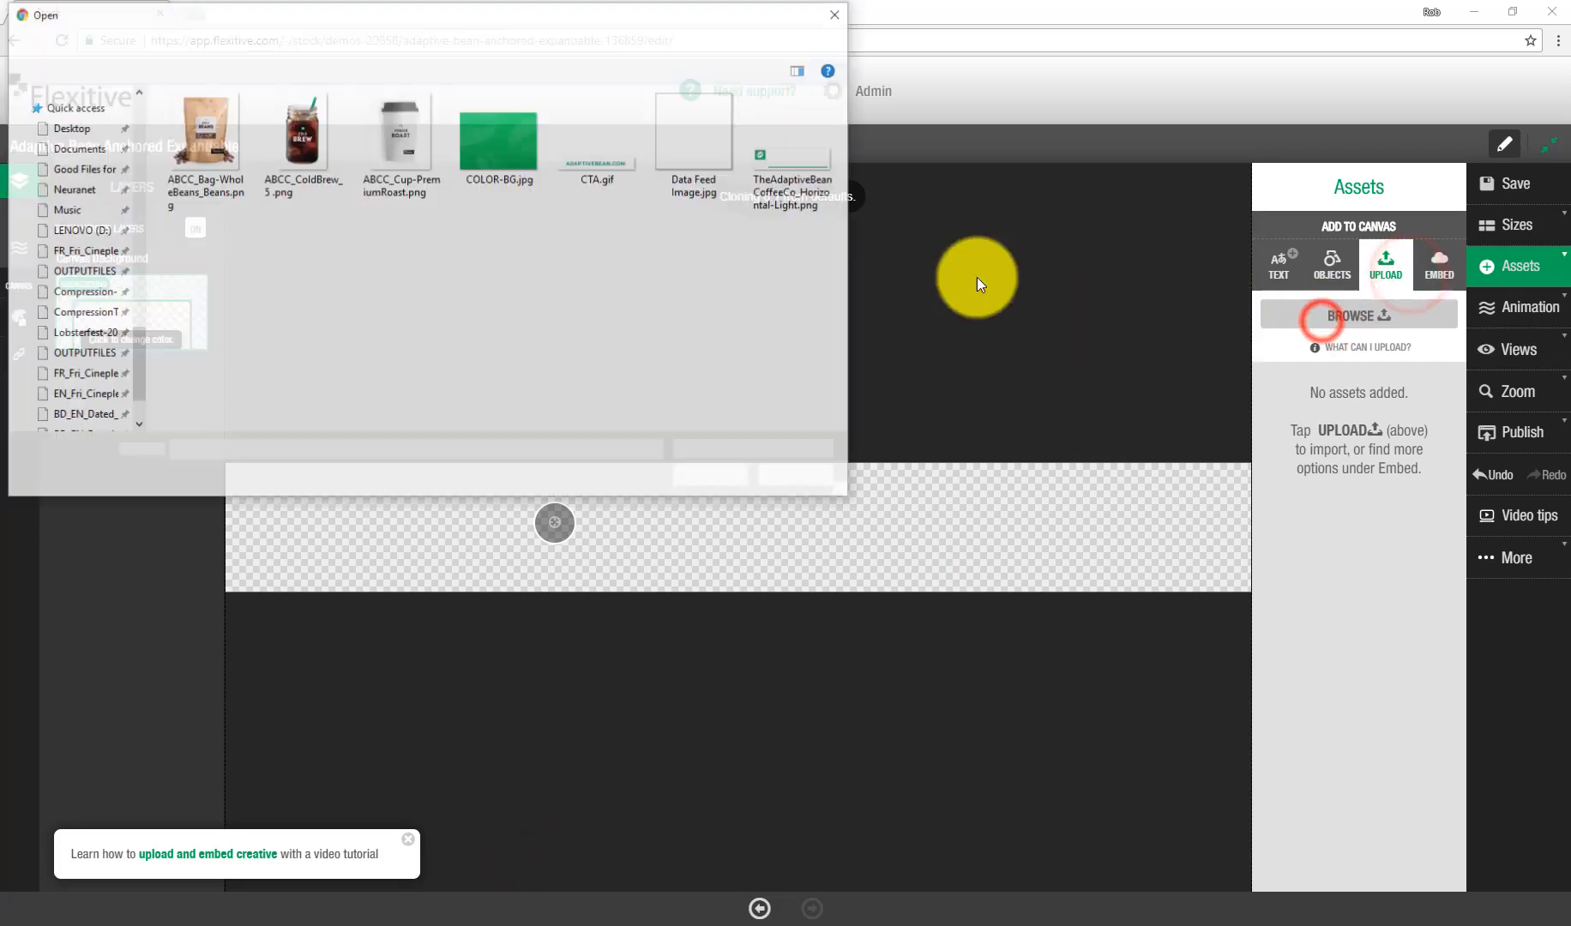
left_click(388, 162)
left_click(529, 172, "ctrl")
left_click(592, 162, "ctrl")
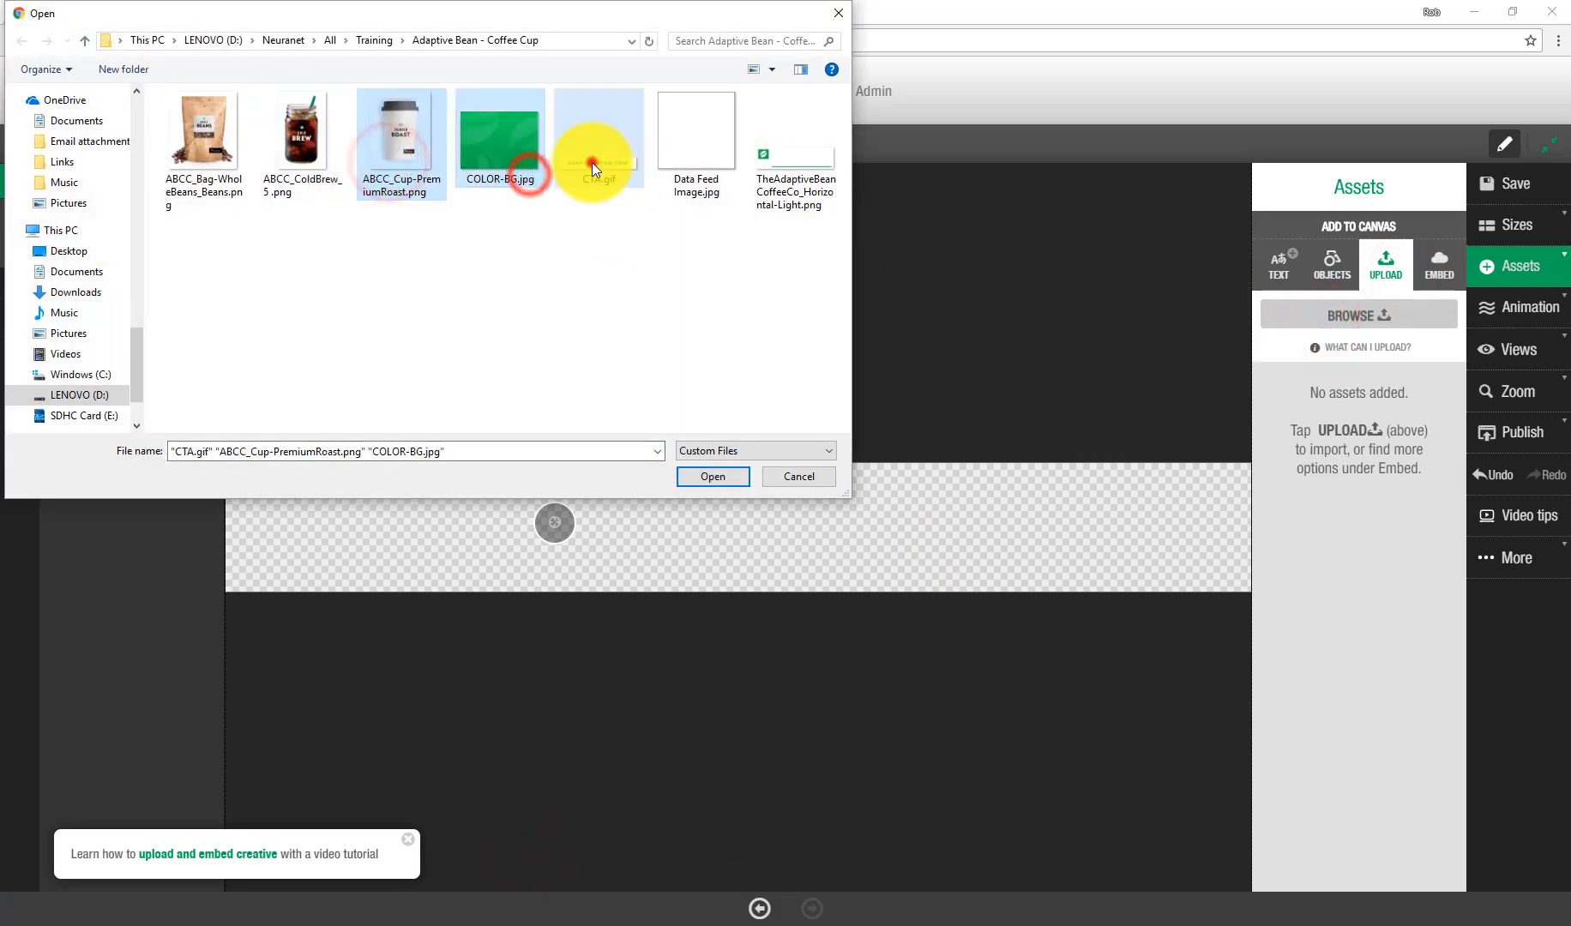
left_click(808, 130, "ctrl")
key("Return")
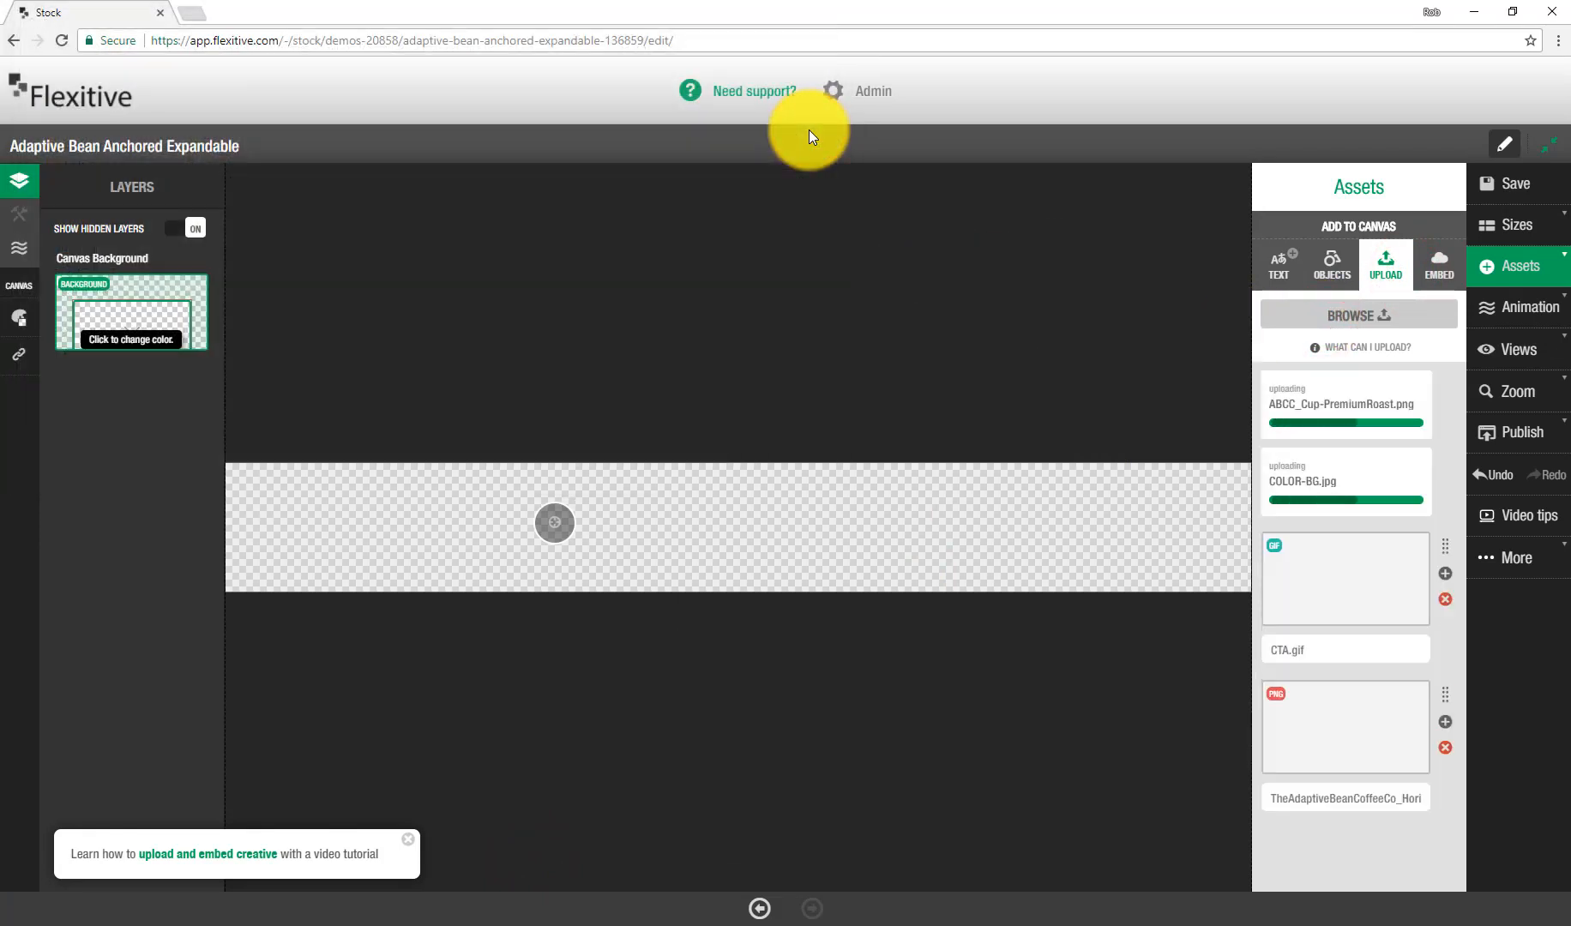
Step: Set the canvas background colour to white
left_click(115, 337)
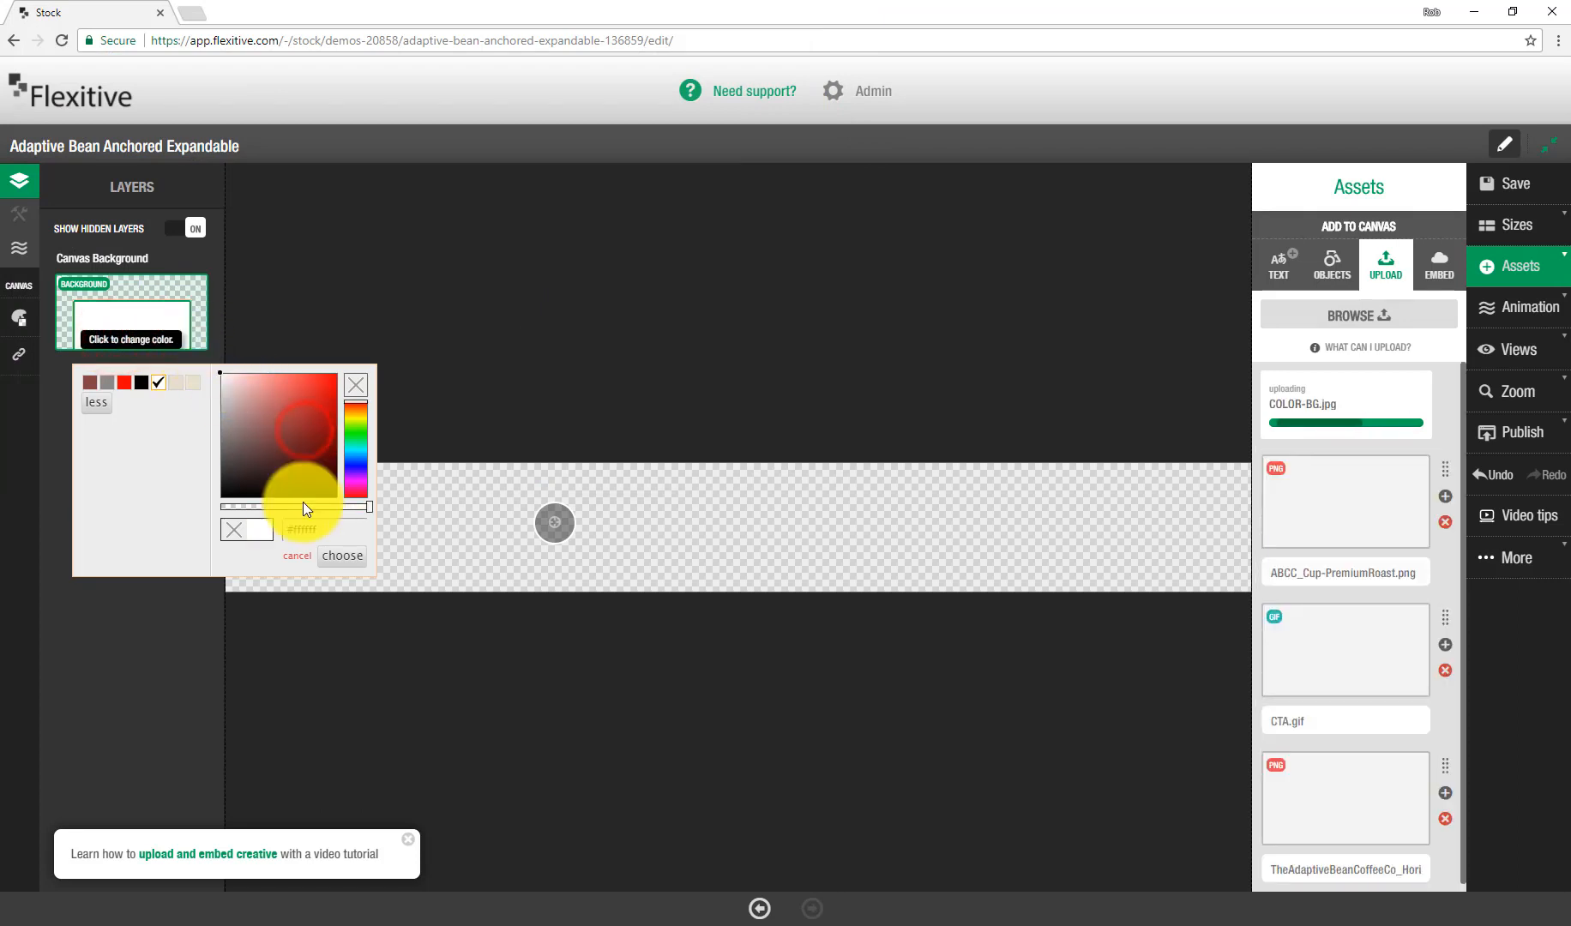
left_click(356, 556)
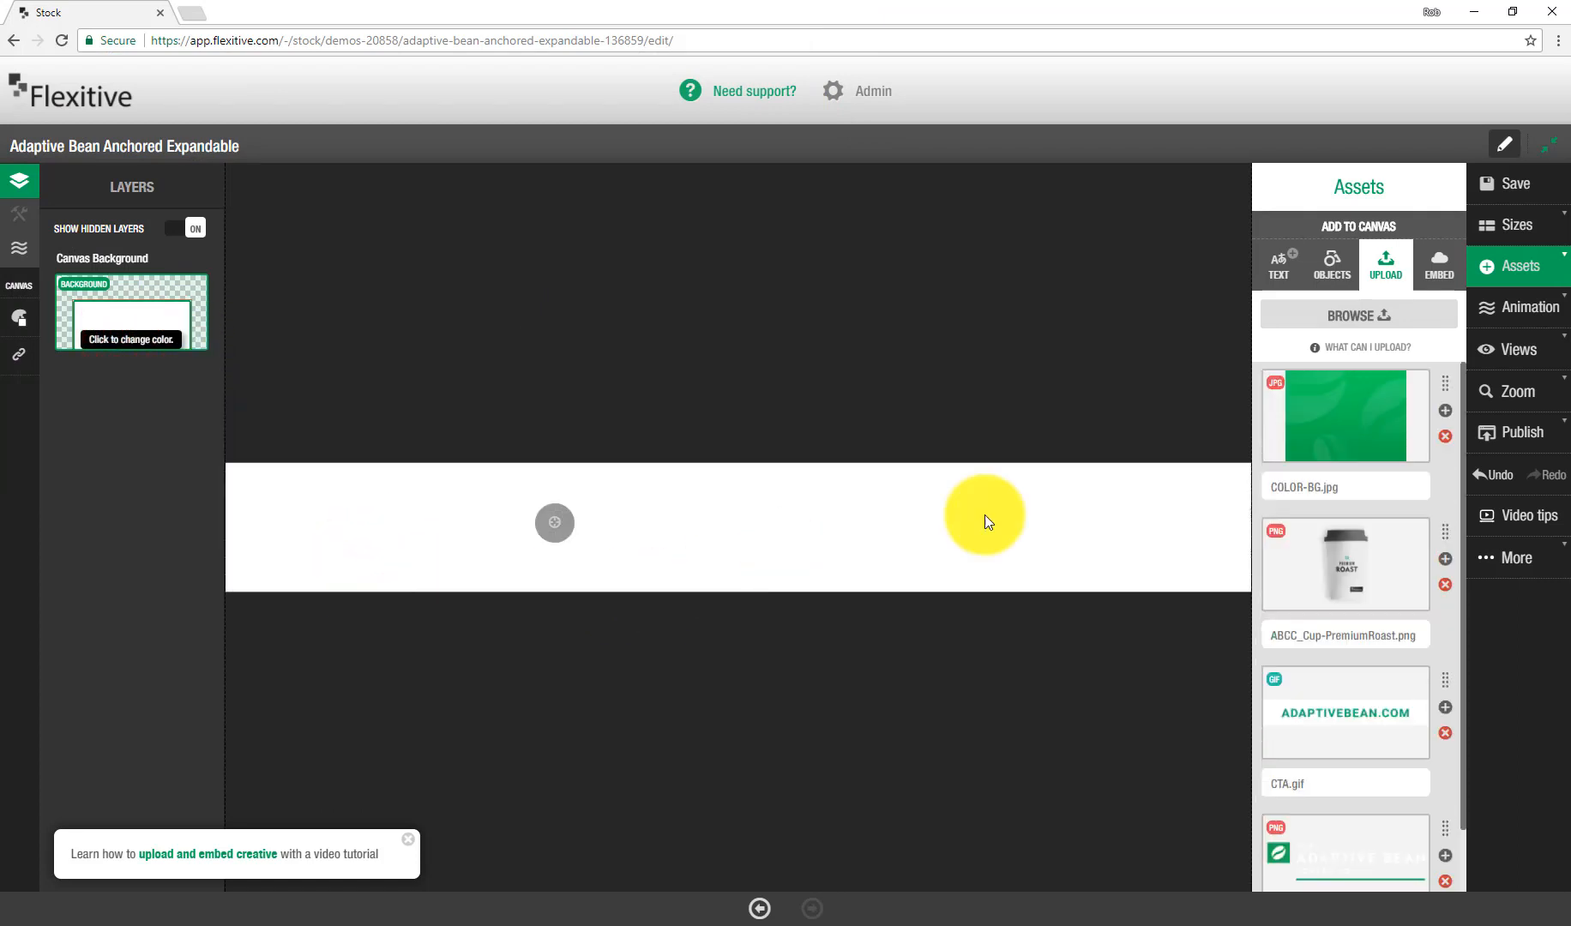
Step: Add COLOR-BG.jpg to the canvas and snap it to all edges
left_click_drag(1326, 408, 696, 516)
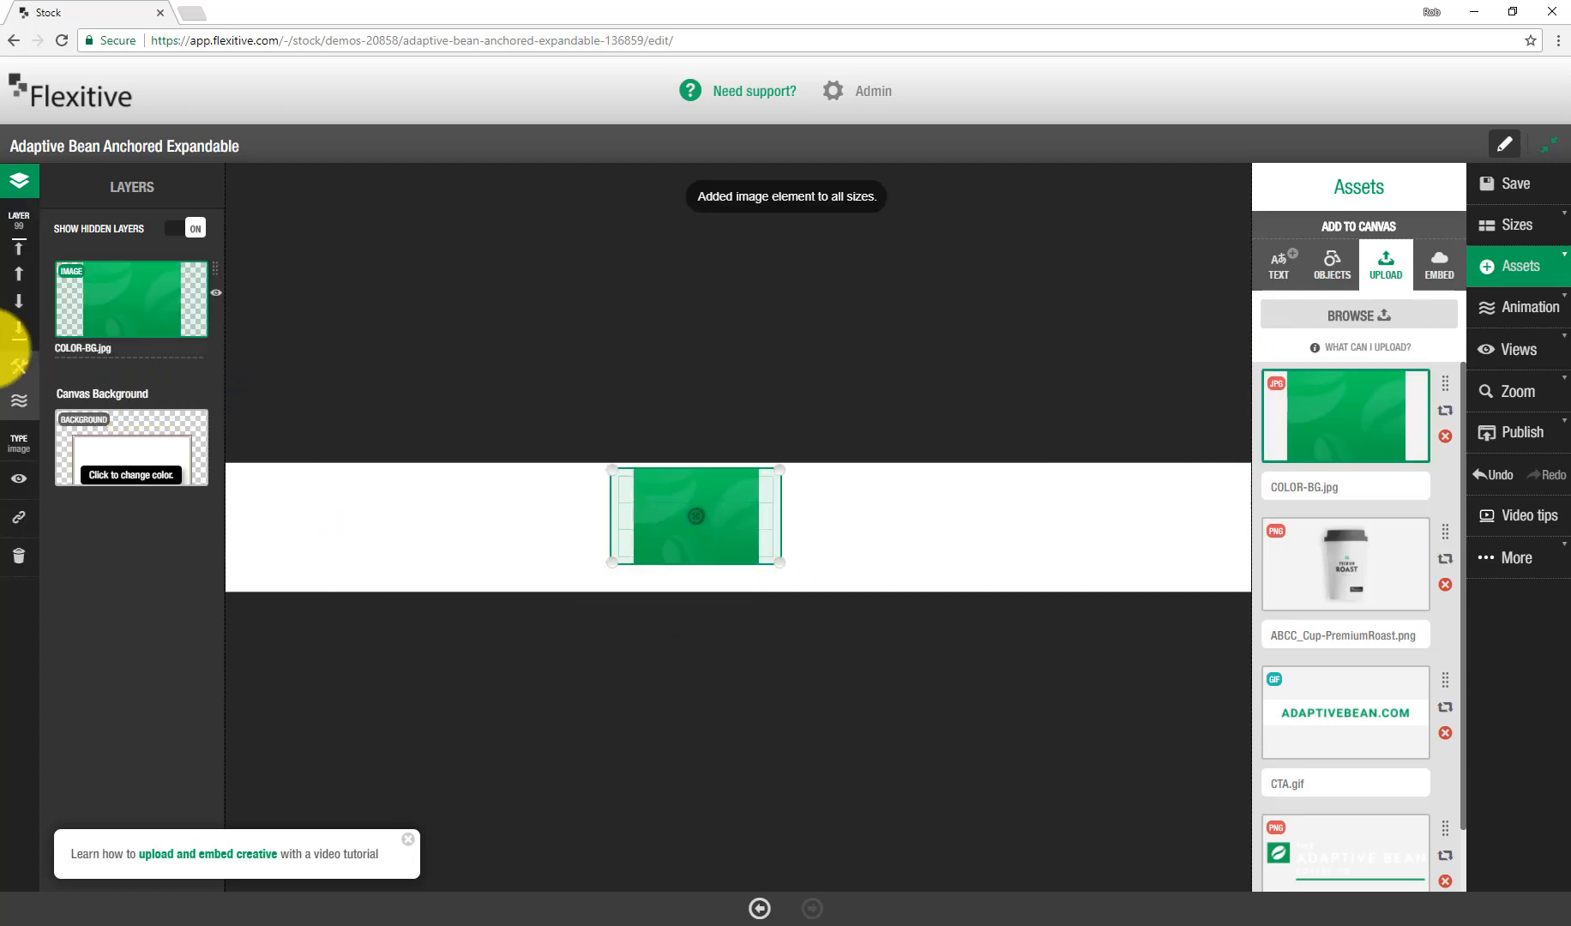
left_click(19, 366)
left_click(159, 623)
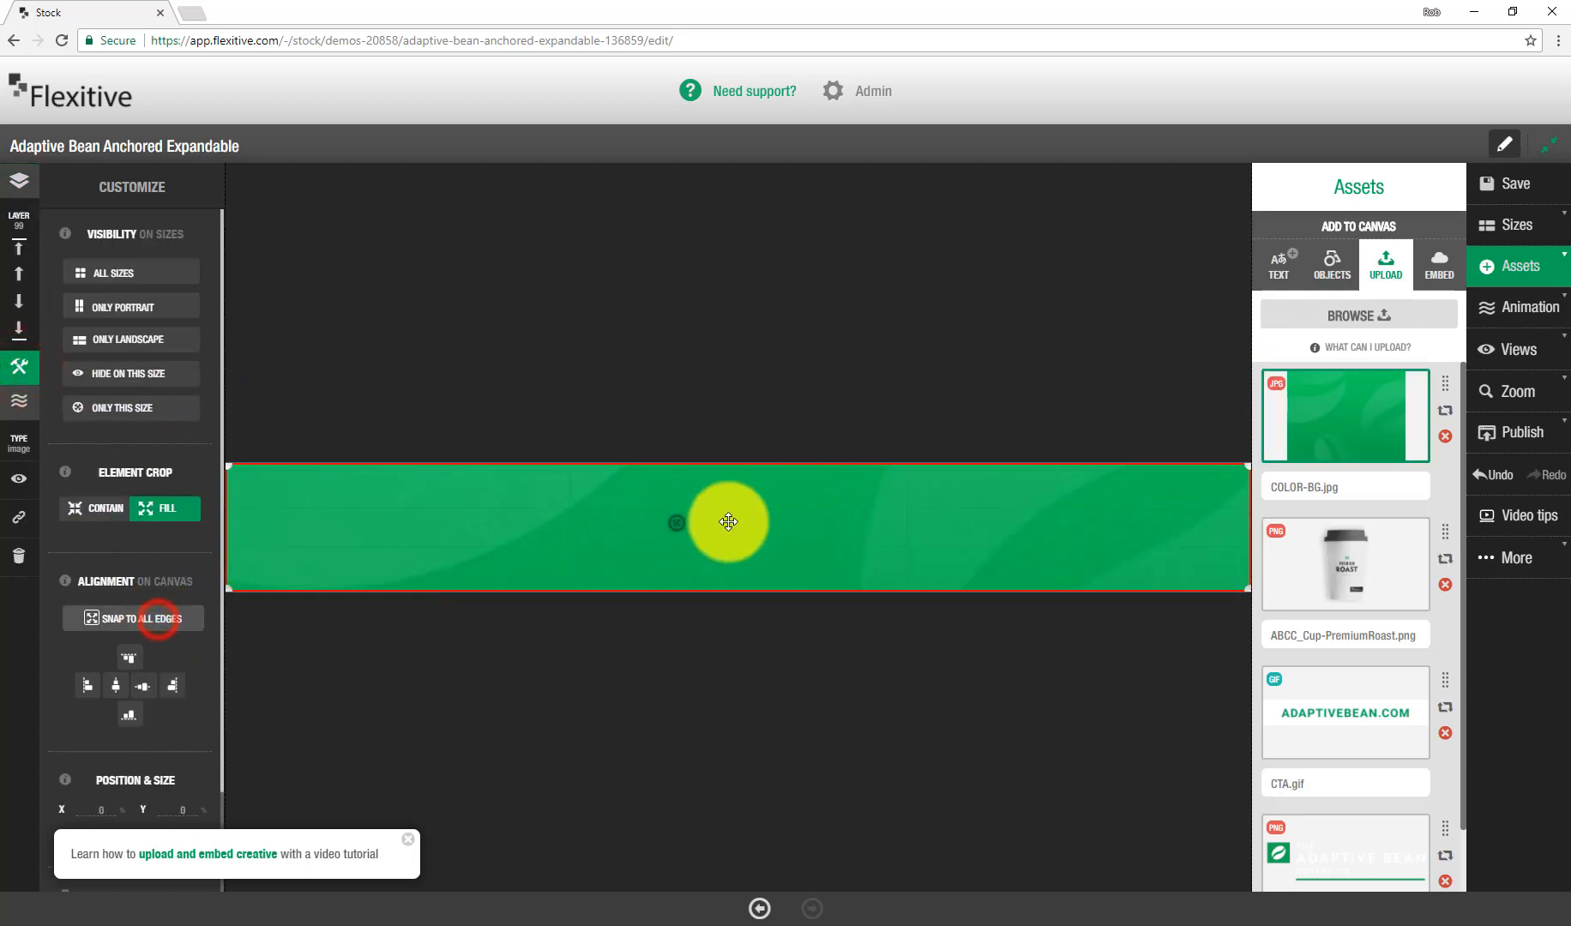
left_click(676, 519)
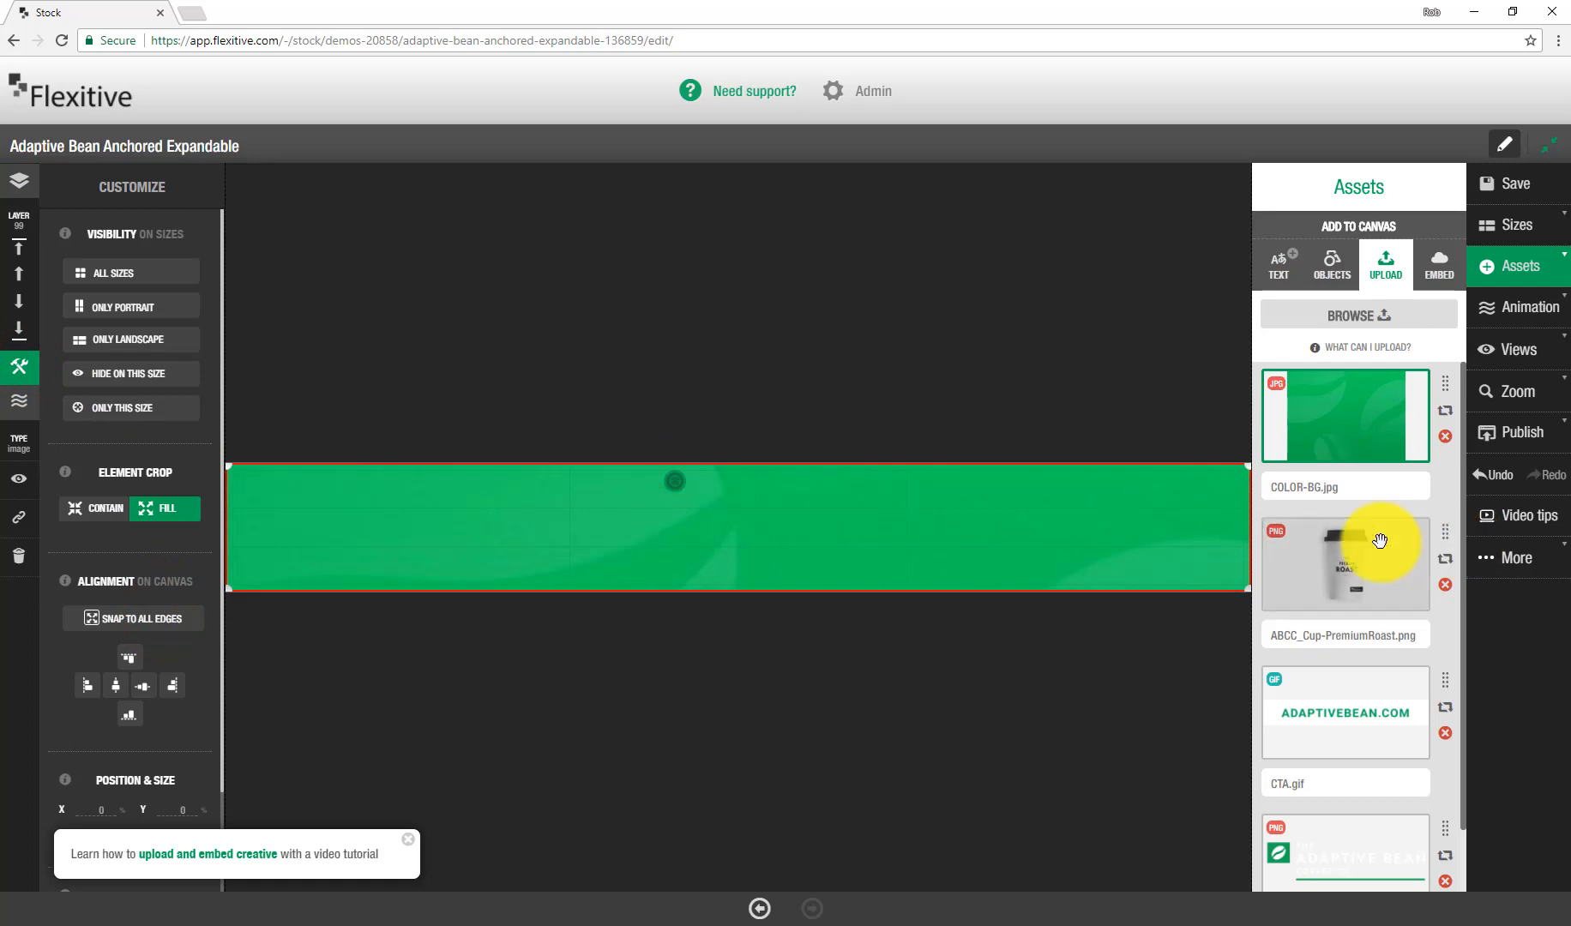
Step: Add the coffee cup image to the canvas, enlarge it, and centre it horizontally
left_click_drag(1378, 544, 694, 517)
left_click_drag(776, 560, 887, 581)
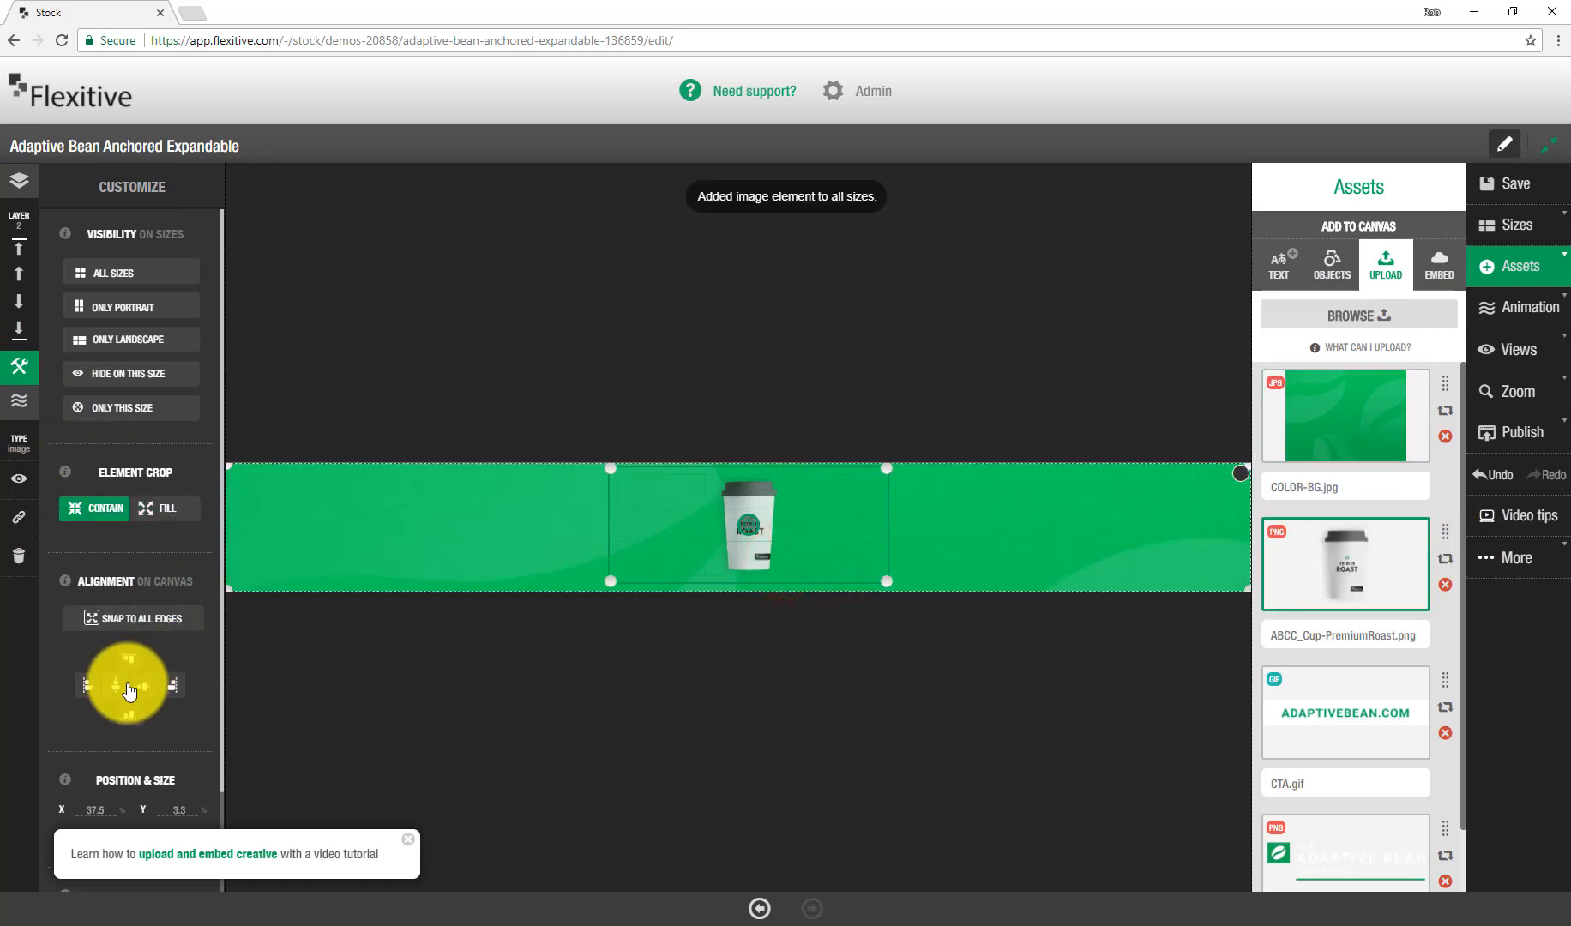
left_click(139, 683)
Step: Place CTA.gif on the right part of the banner and enlarge it
left_click(1091, 319)
left_click_drag(1332, 727, 972, 518)
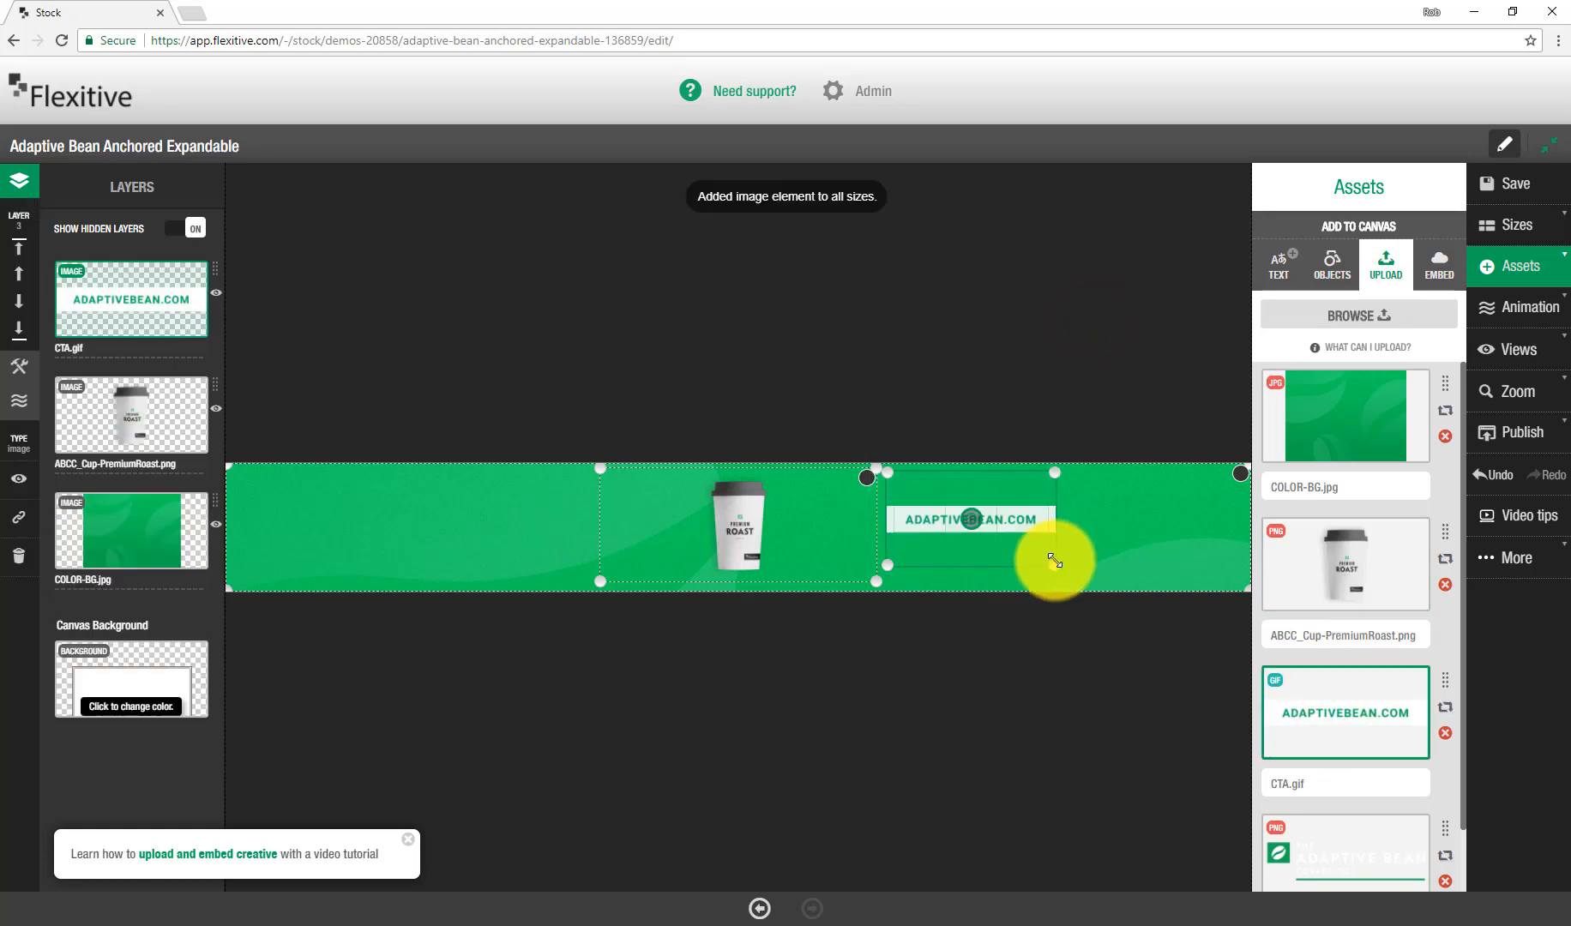
left_click_drag(1054, 565, 1189, 568)
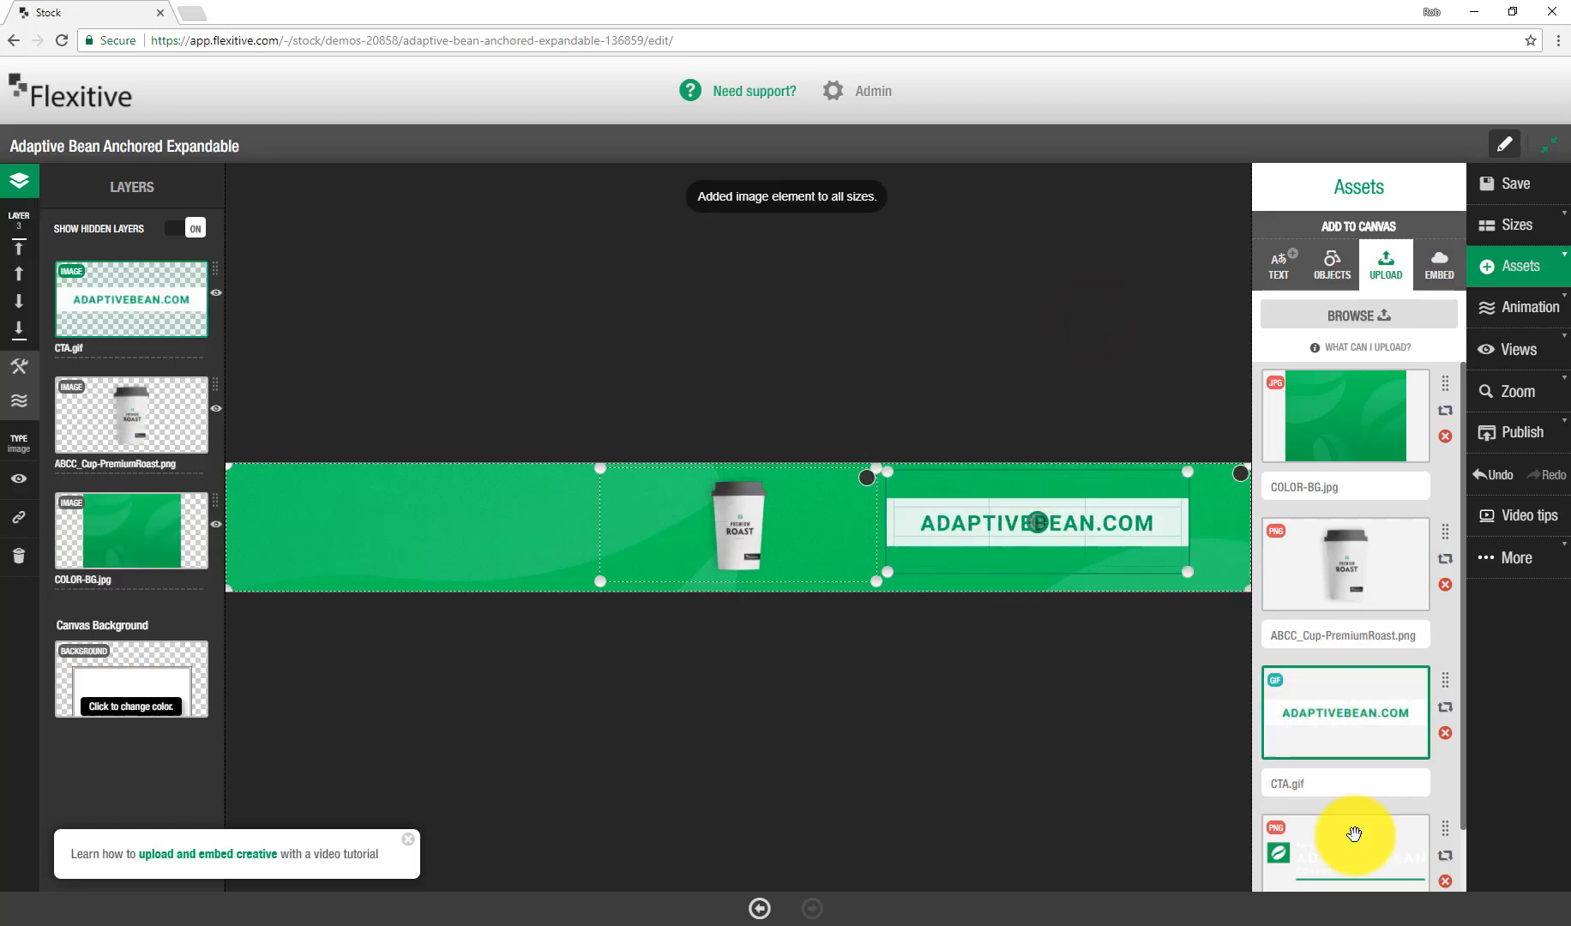
Step: Place the horizontal Adaptive Bean logo on the left part of the banner and enlarge it
left_click_drag(1361, 830, 318, 516)
left_click_drag(403, 562, 588, 580)
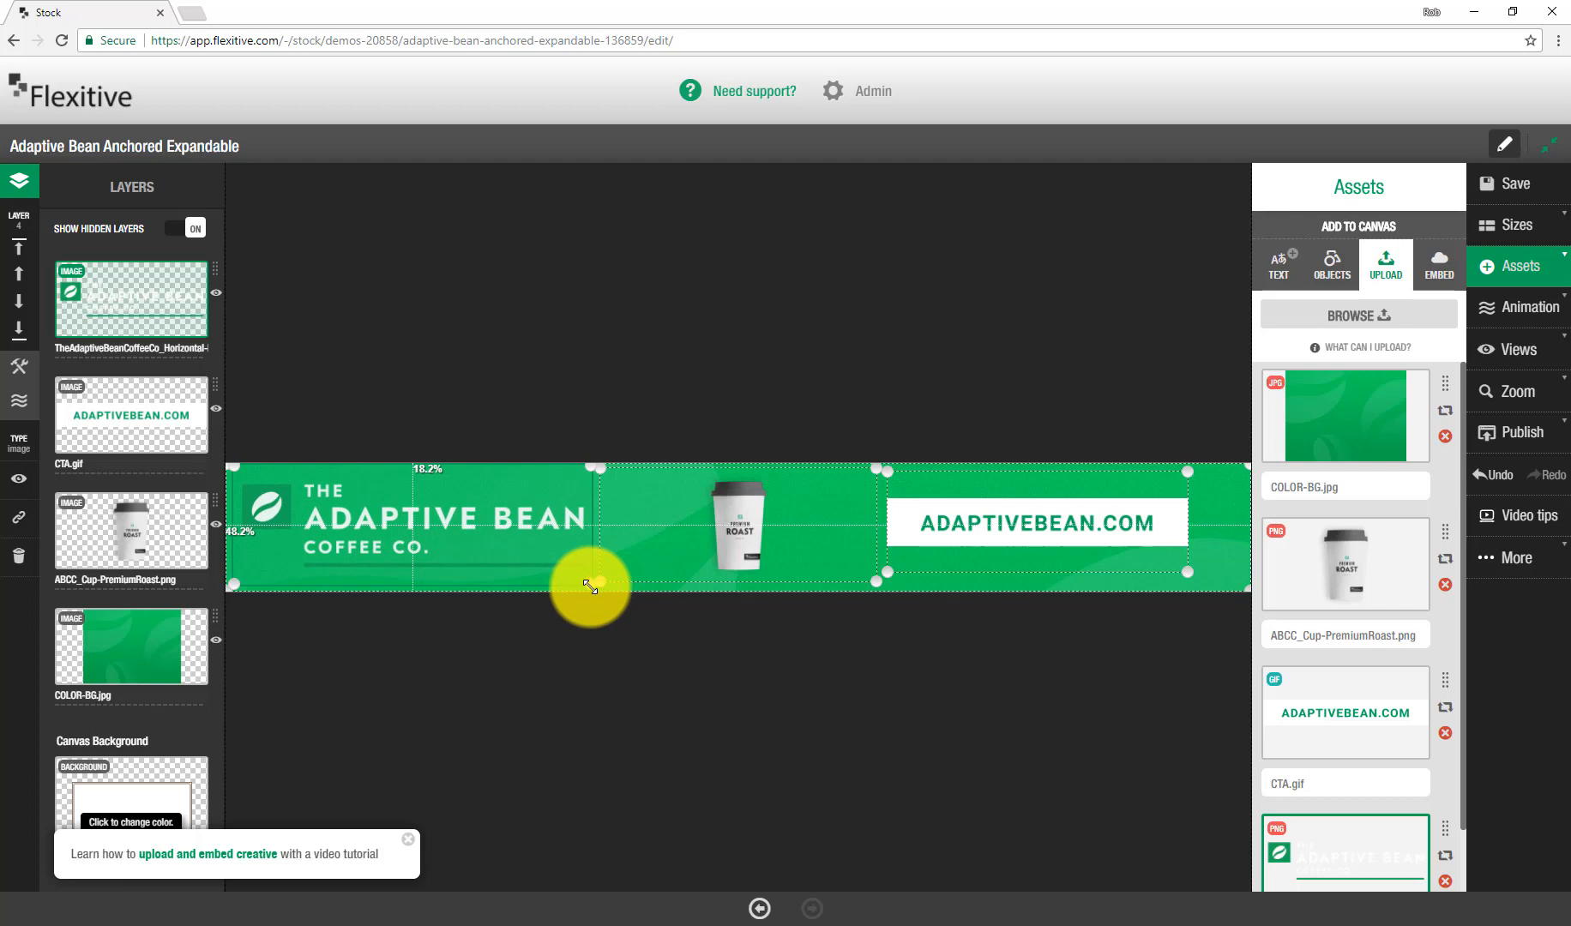
left_click(750, 363)
left_click_drag(496, 542, 500, 546)
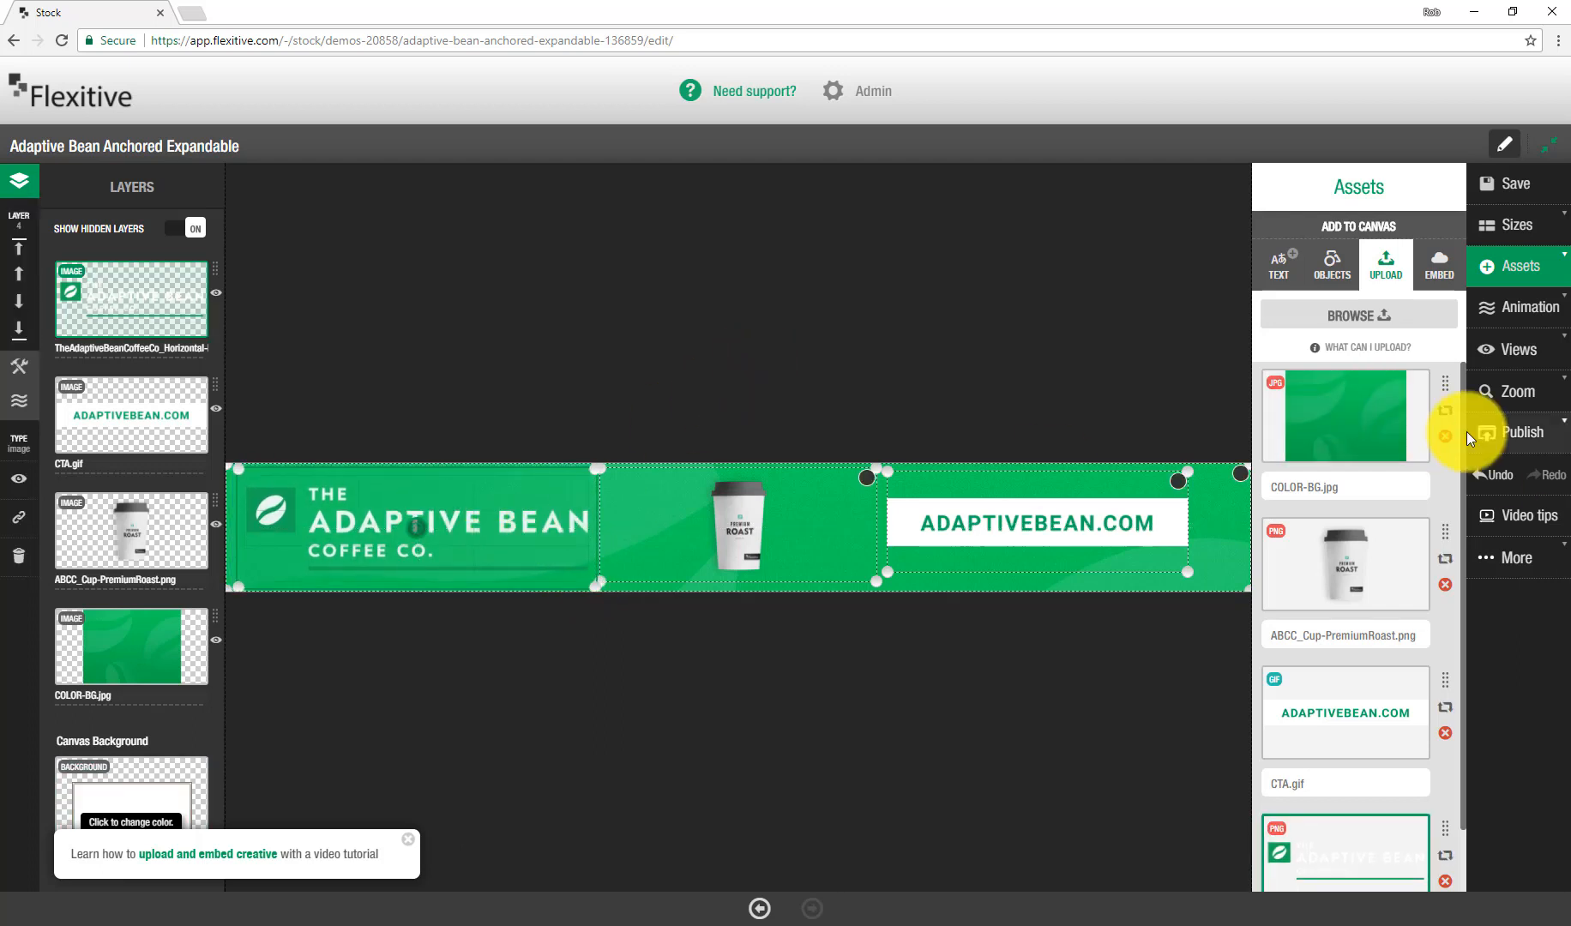
Step: Turn on animation and make the background image fade in on the first frame
left_click(1514, 310)
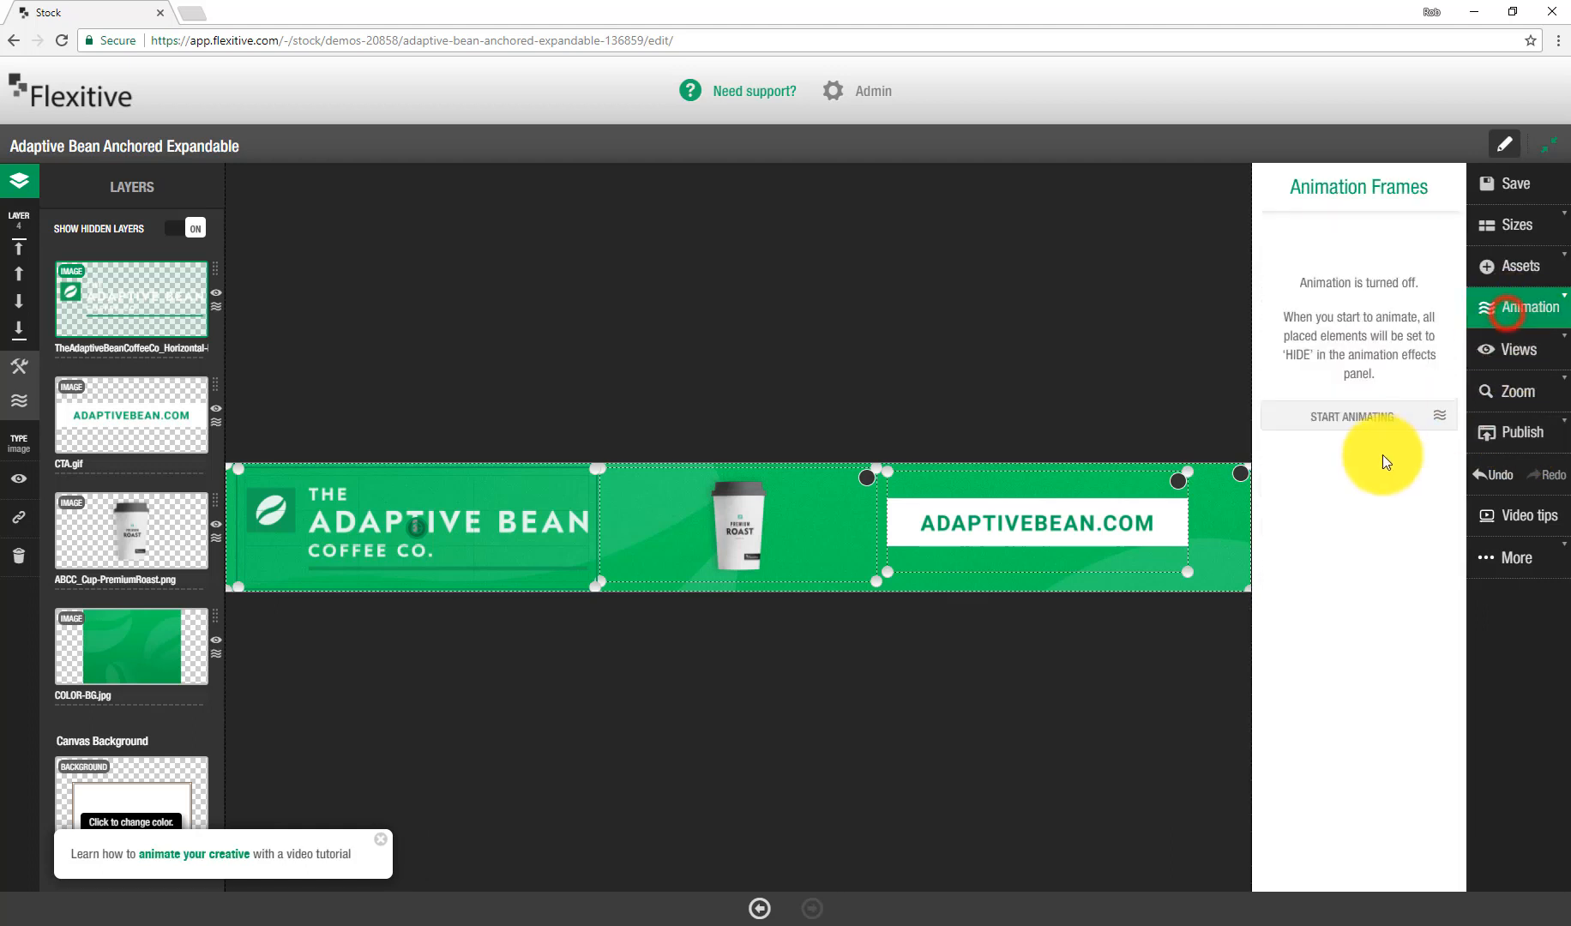
left_click(1386, 429)
left_click(1242, 480)
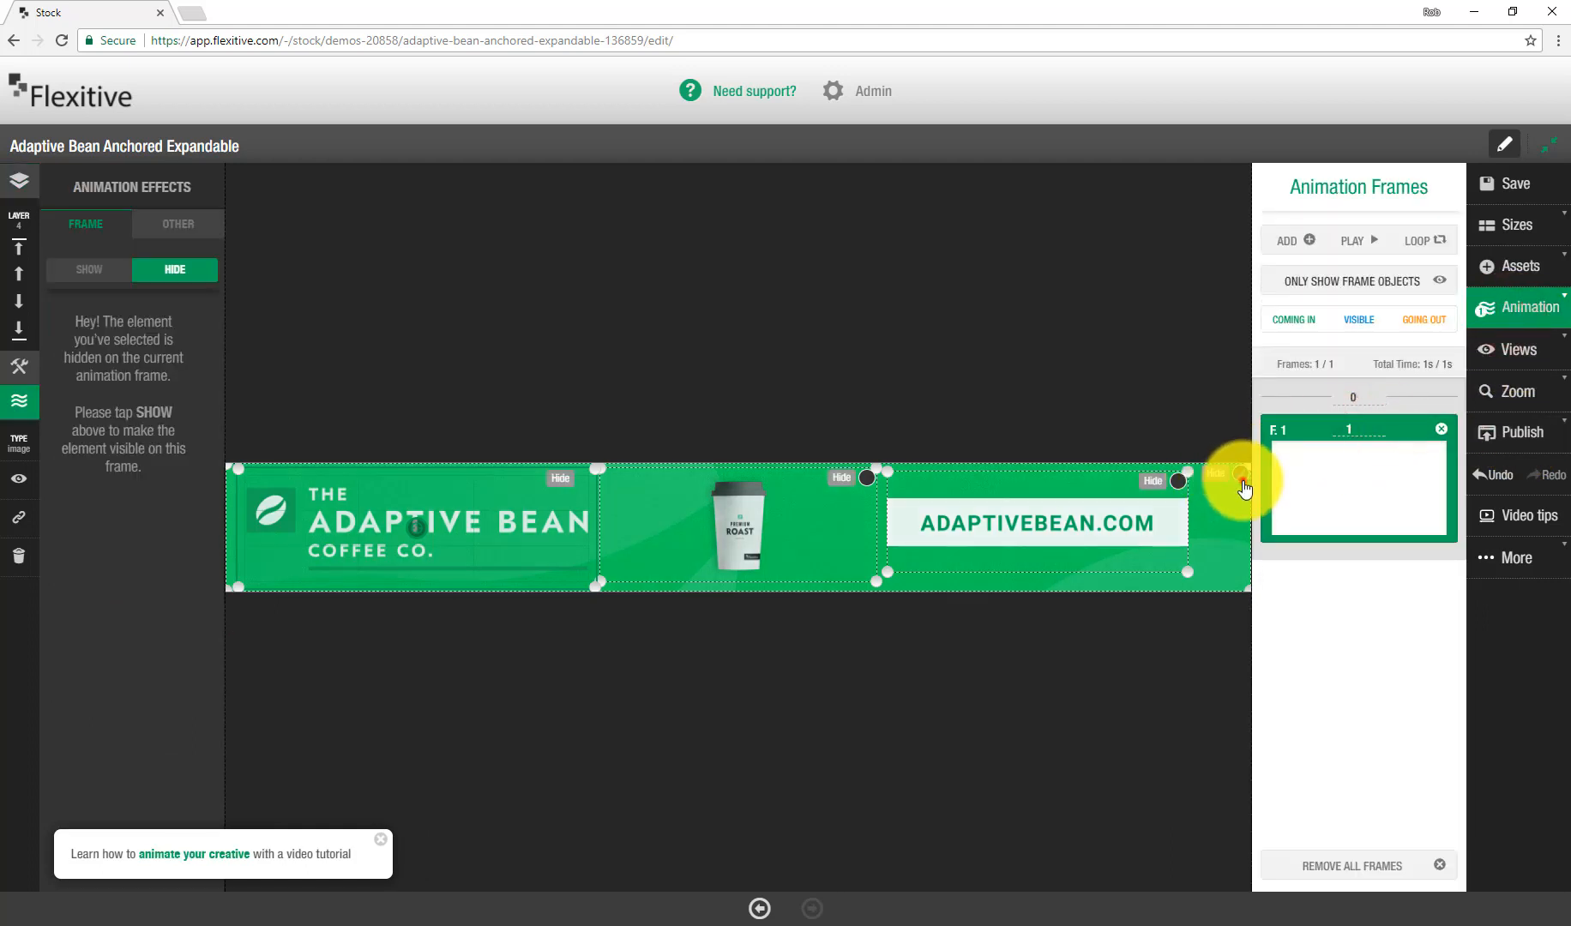
left_click(64, 269)
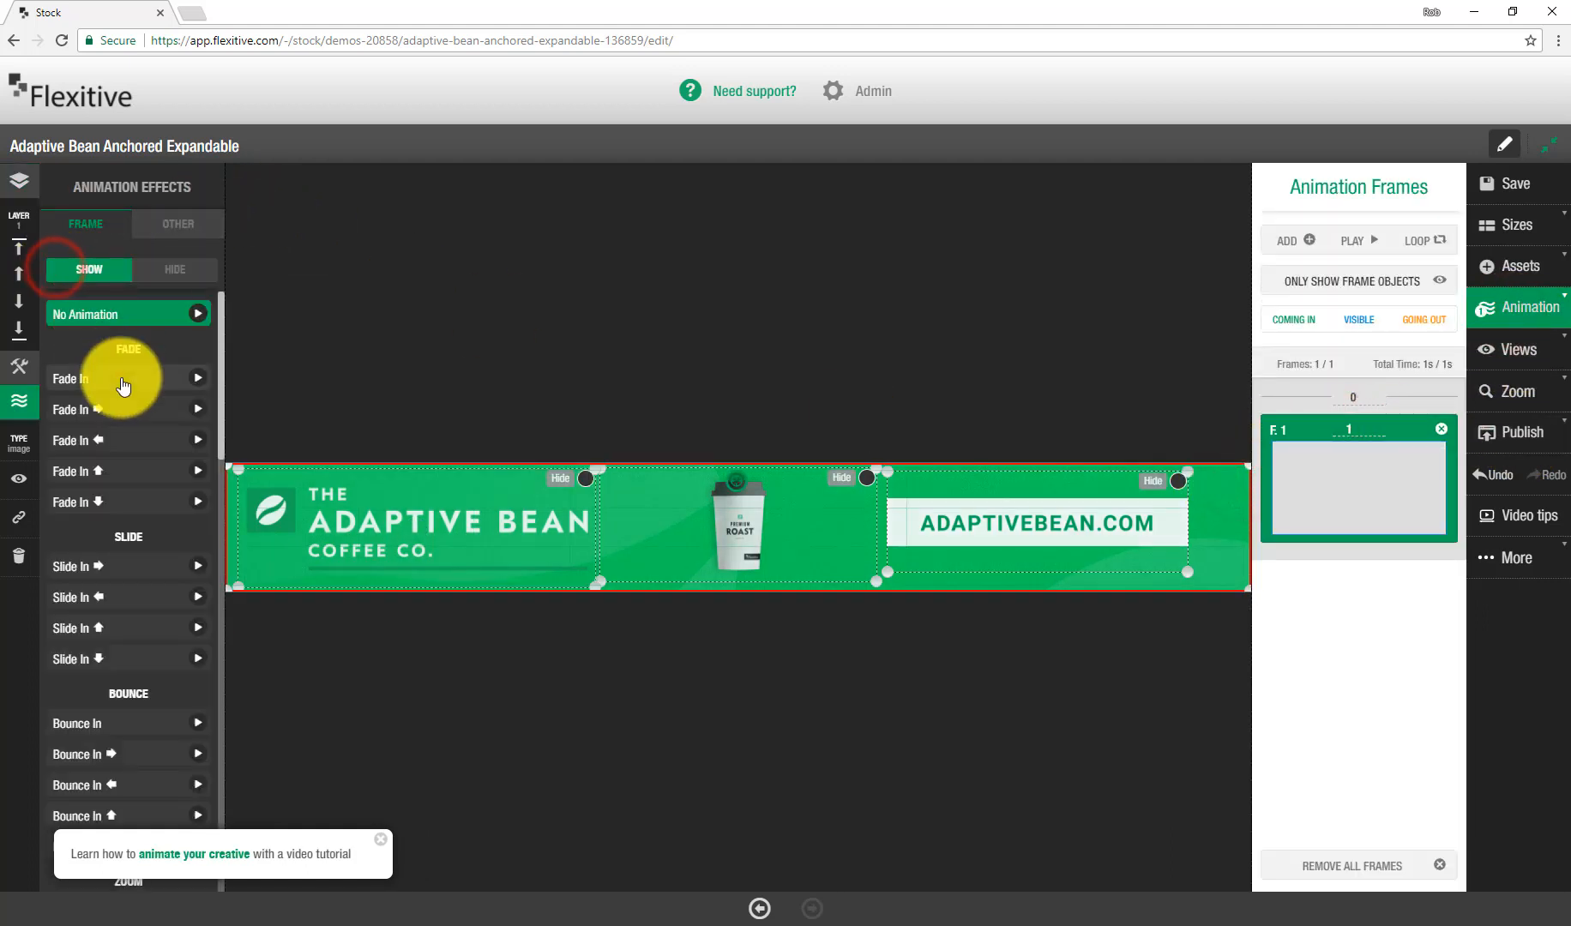
left_click(120, 377)
left_click(1034, 370)
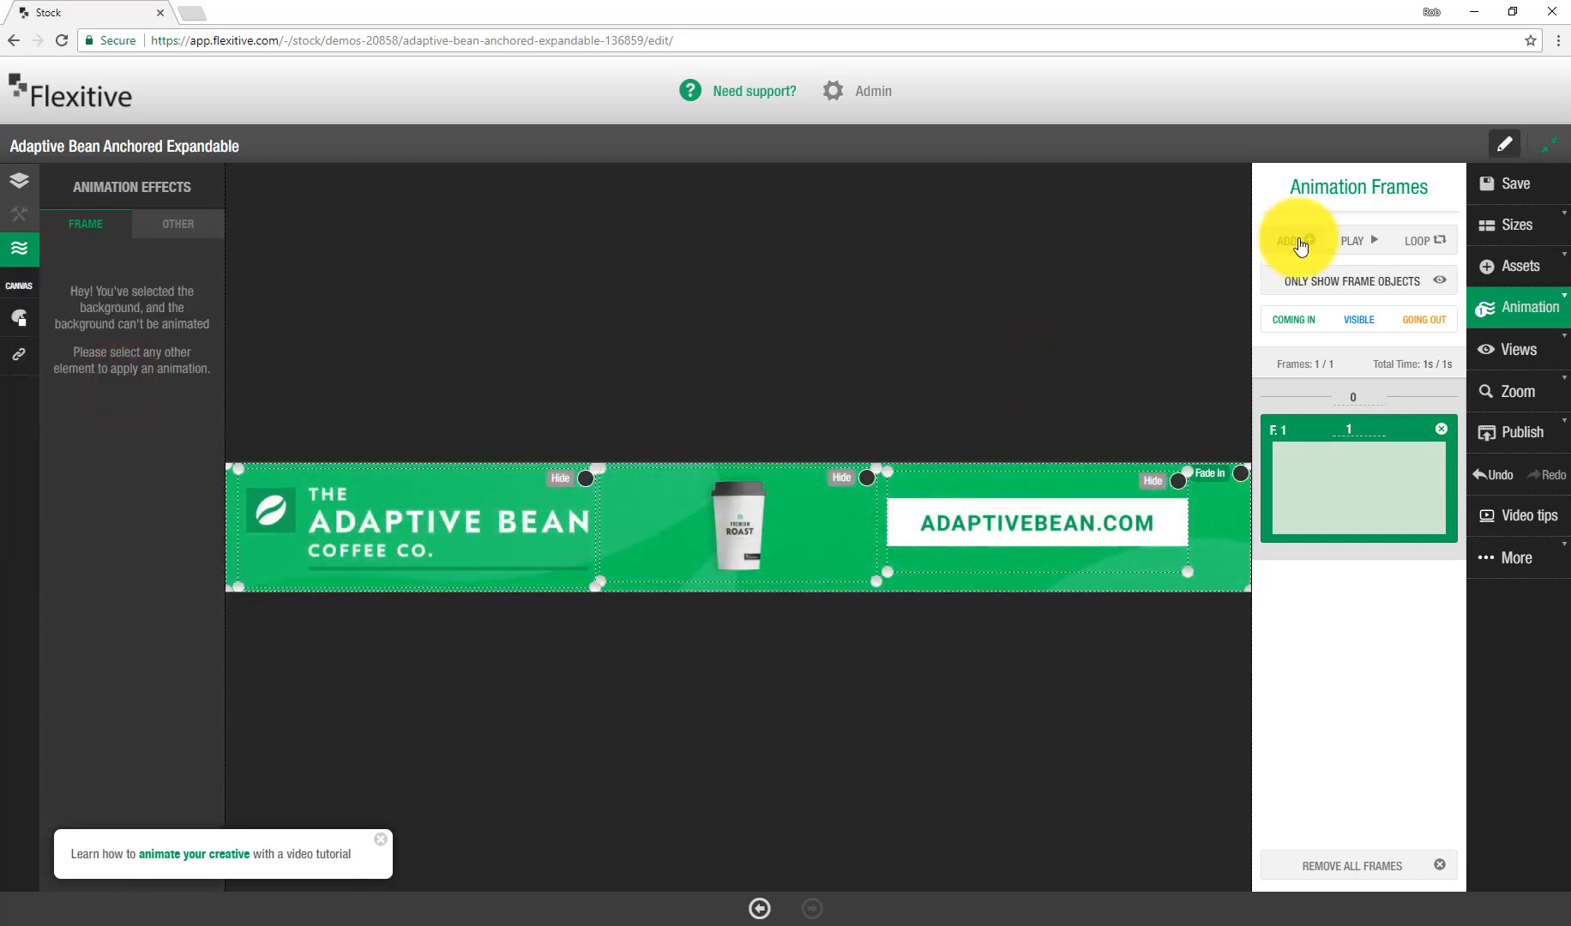
Step: Add a second frame and make the CTA show with the upward Fade In effect
left_click(1299, 243)
left_click(1053, 527)
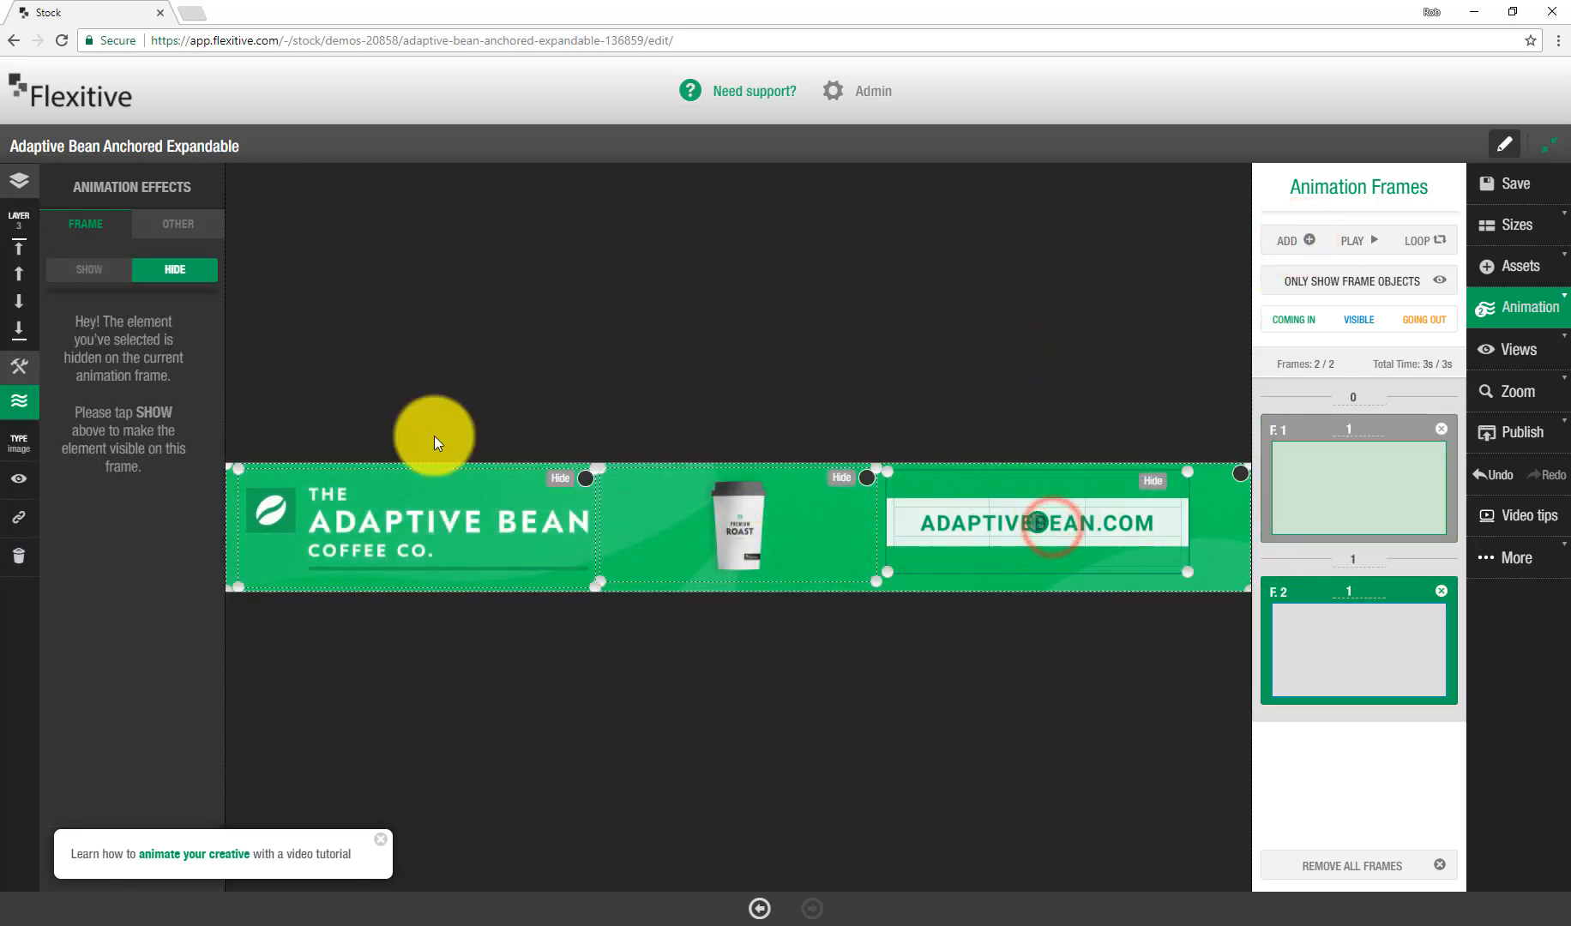
left_click(76, 269)
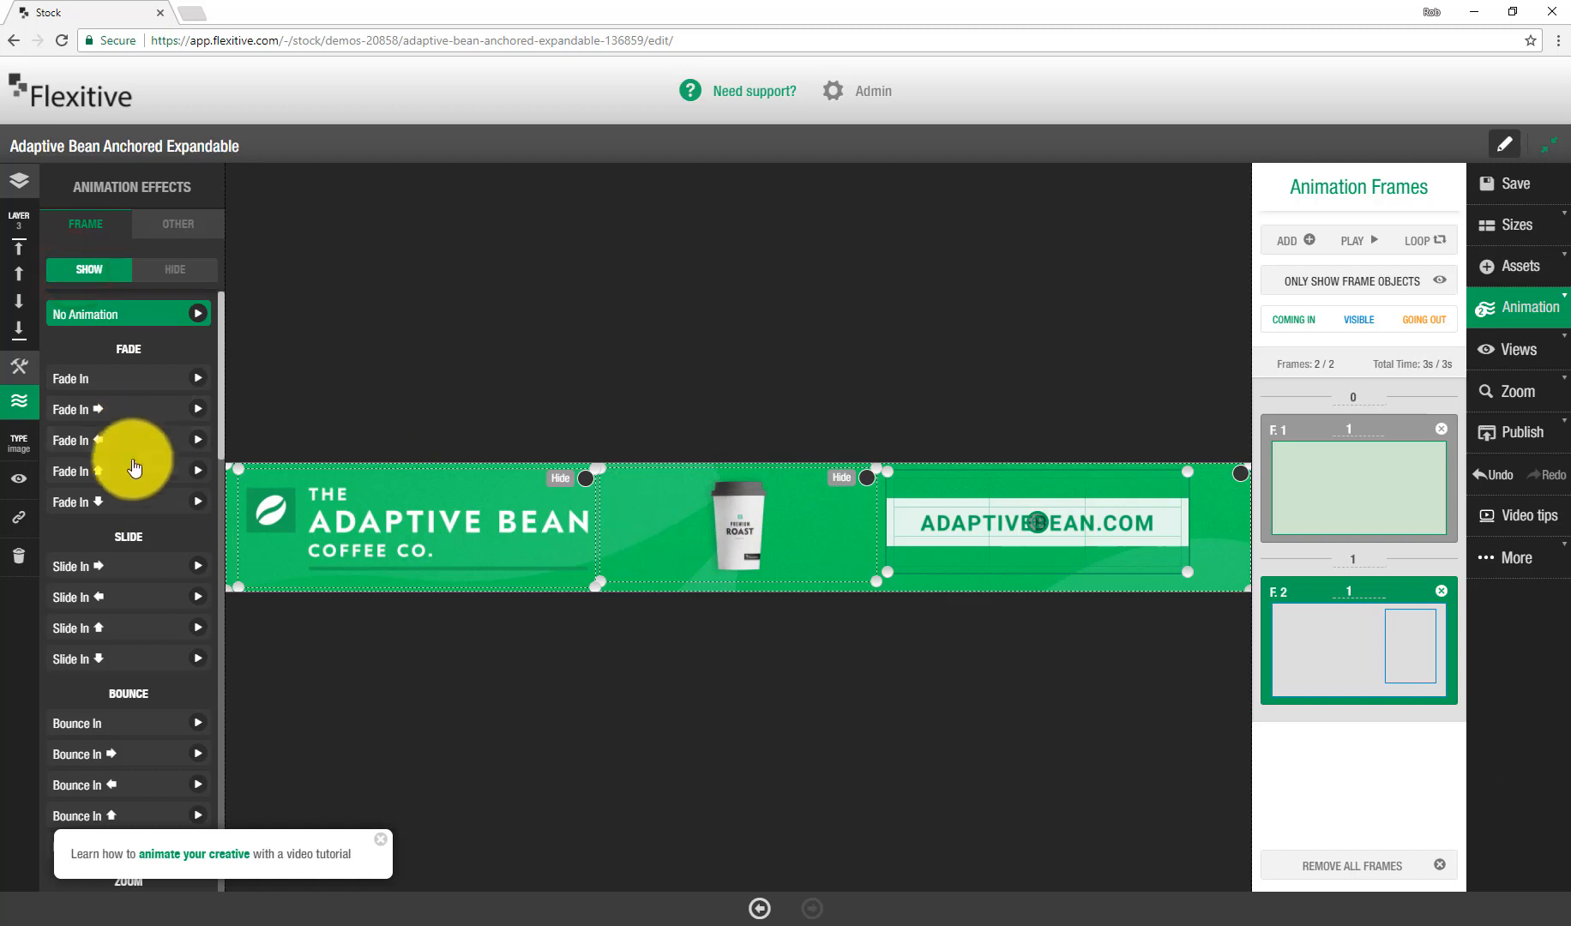
left_click(128, 471)
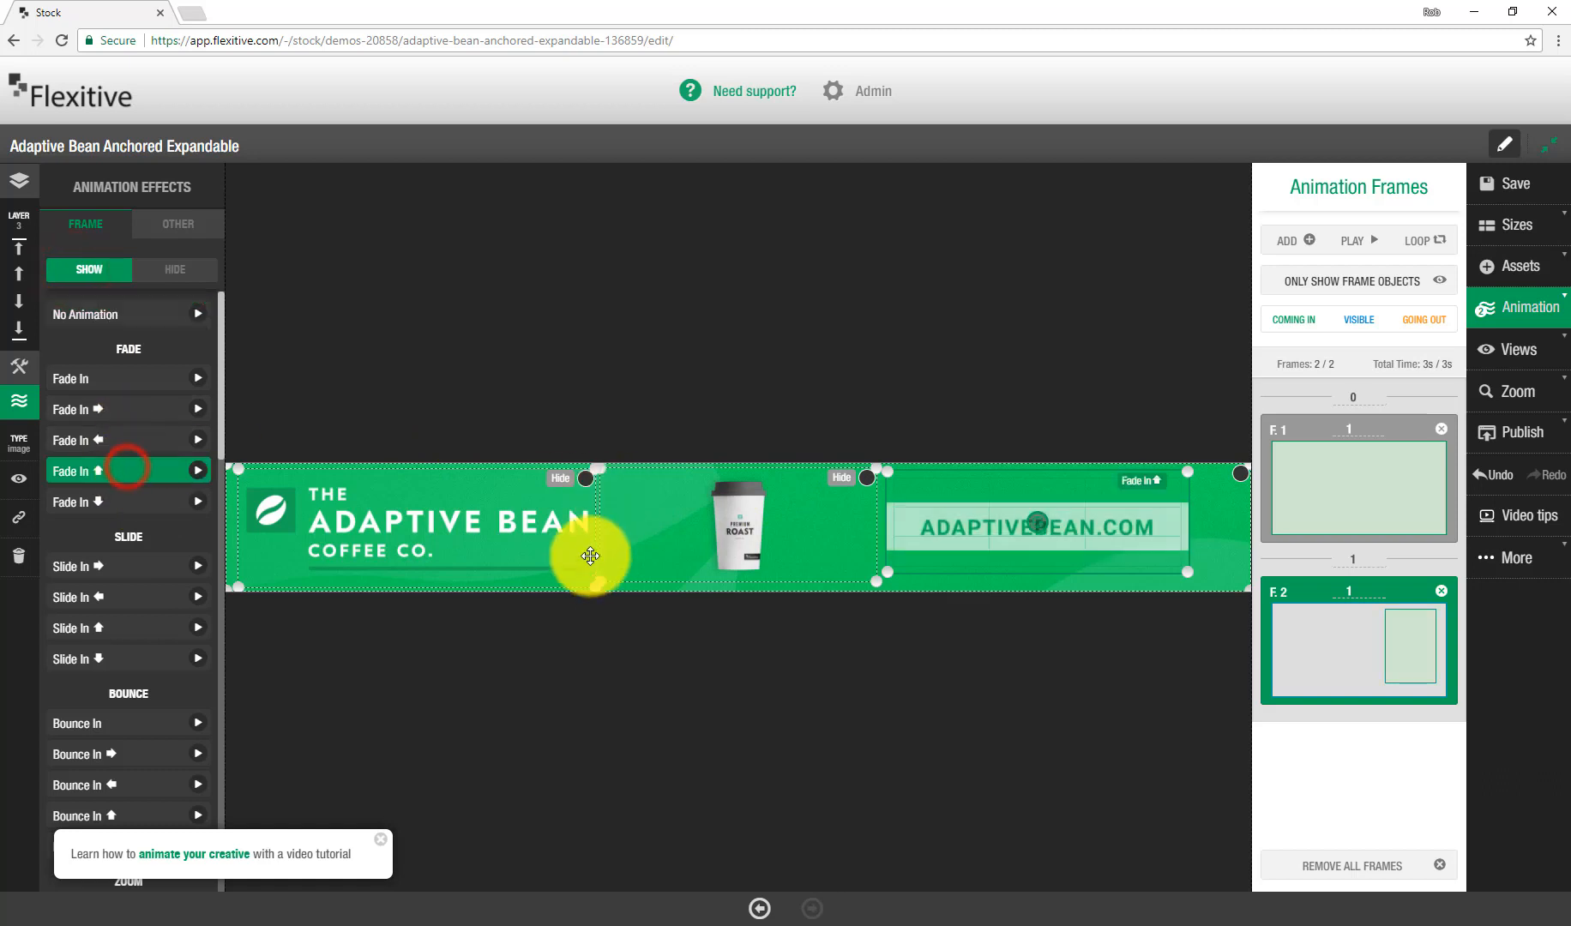
Step: Make the logo show on the second frame with the downward Fade In effect
left_click(490, 512)
left_click(93, 289)
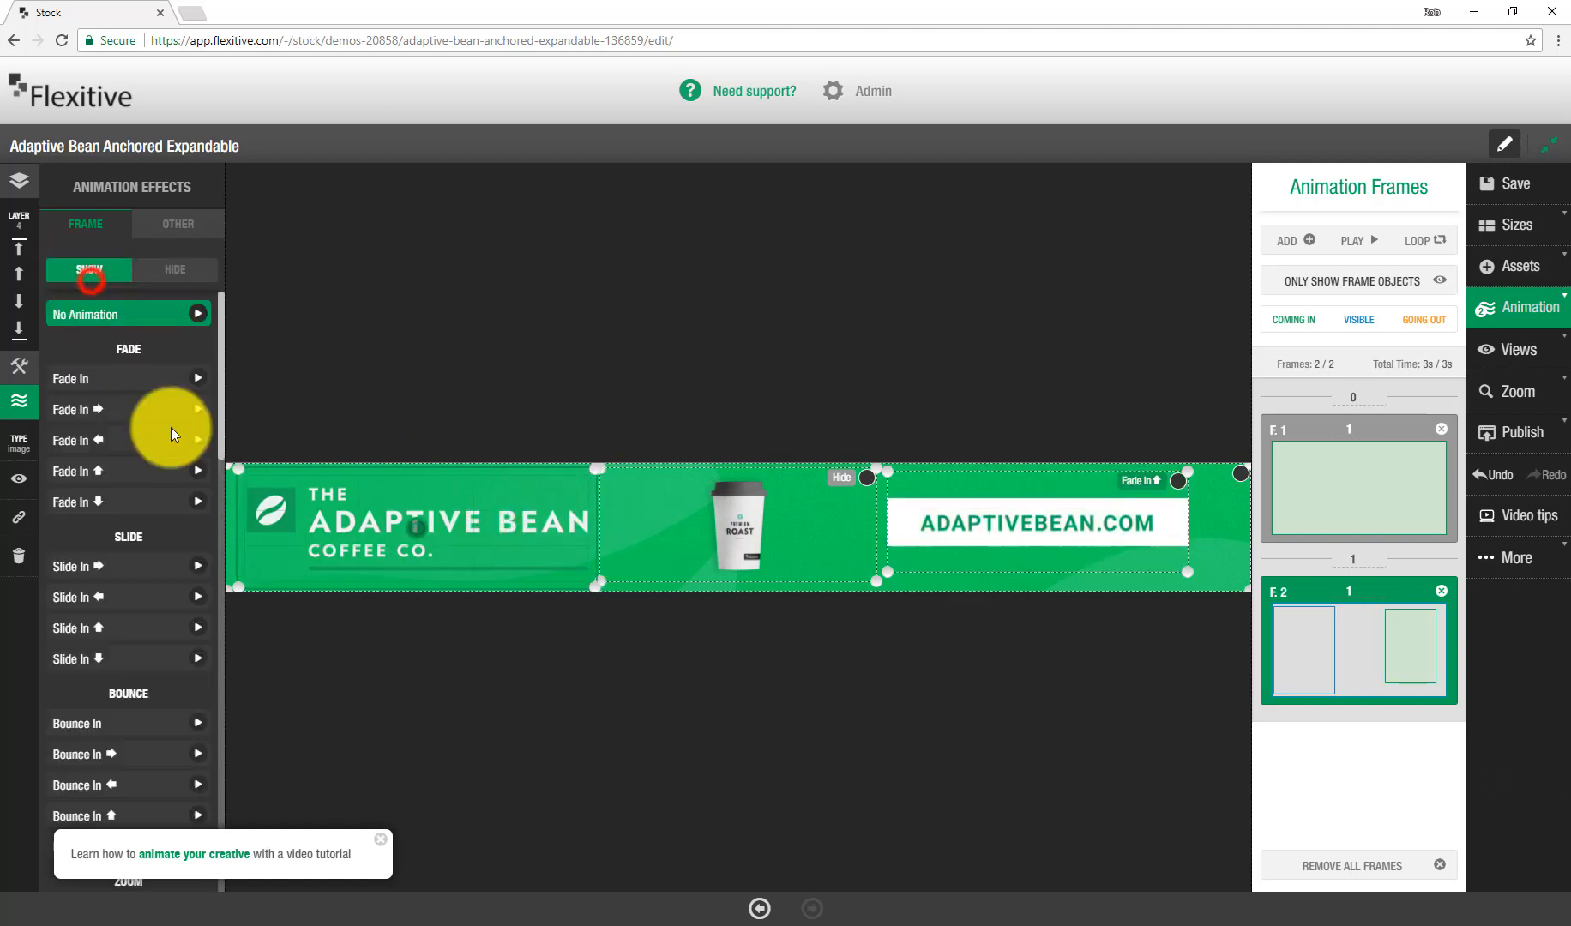
left_click(133, 506)
left_click(870, 379)
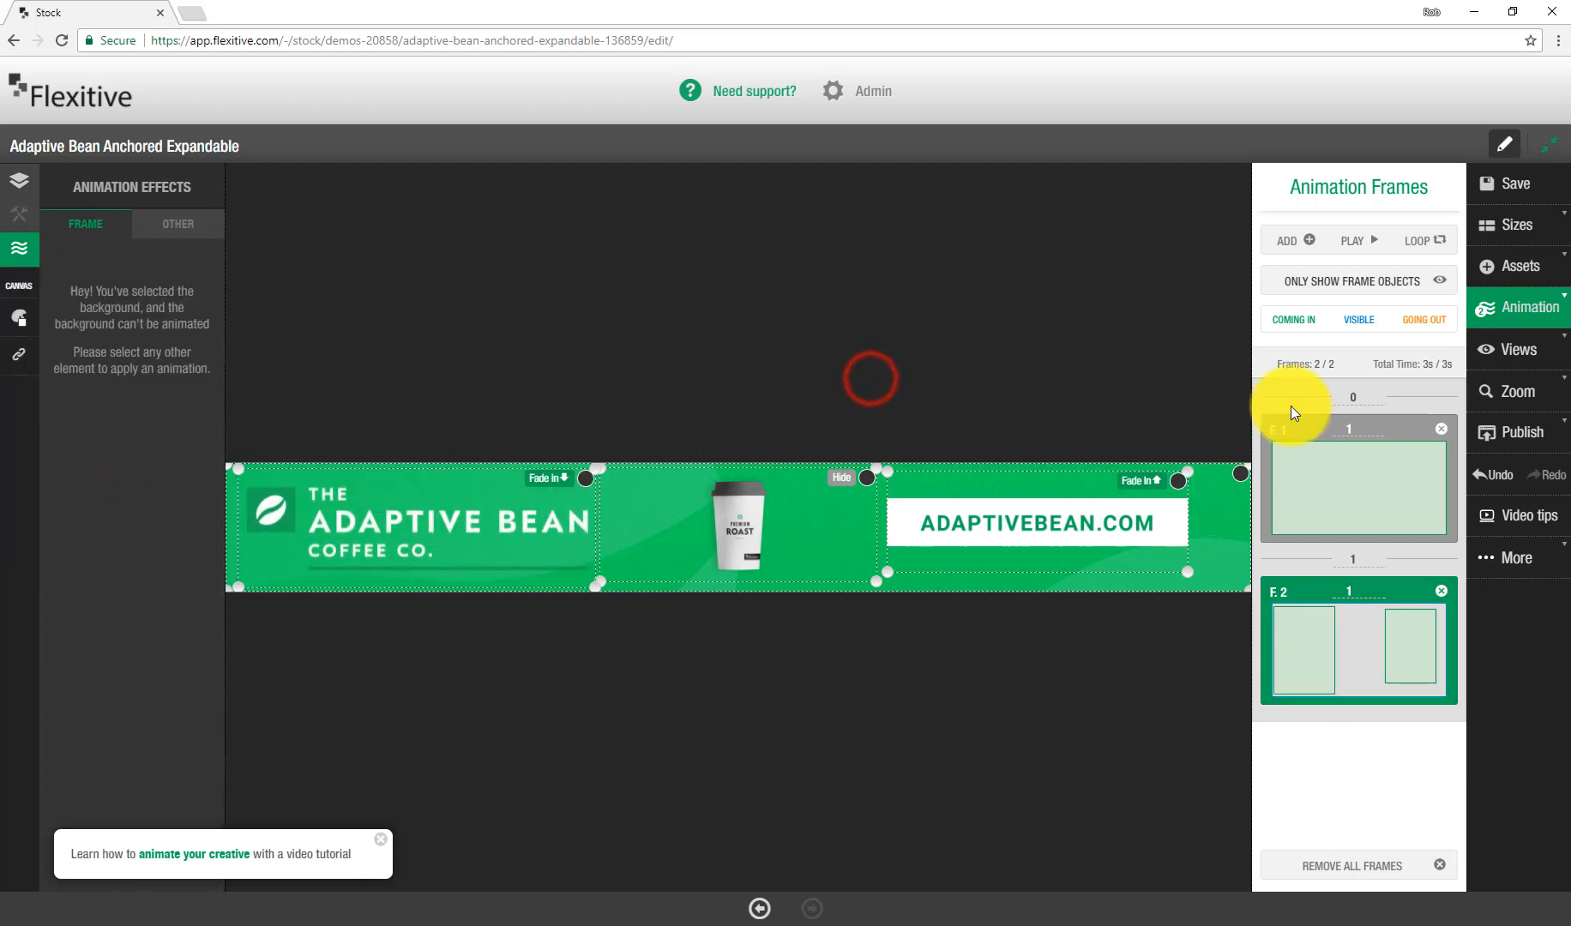
Step: Add a third frame and make the coffee cup show with a plain Fade In
left_click(1292, 247)
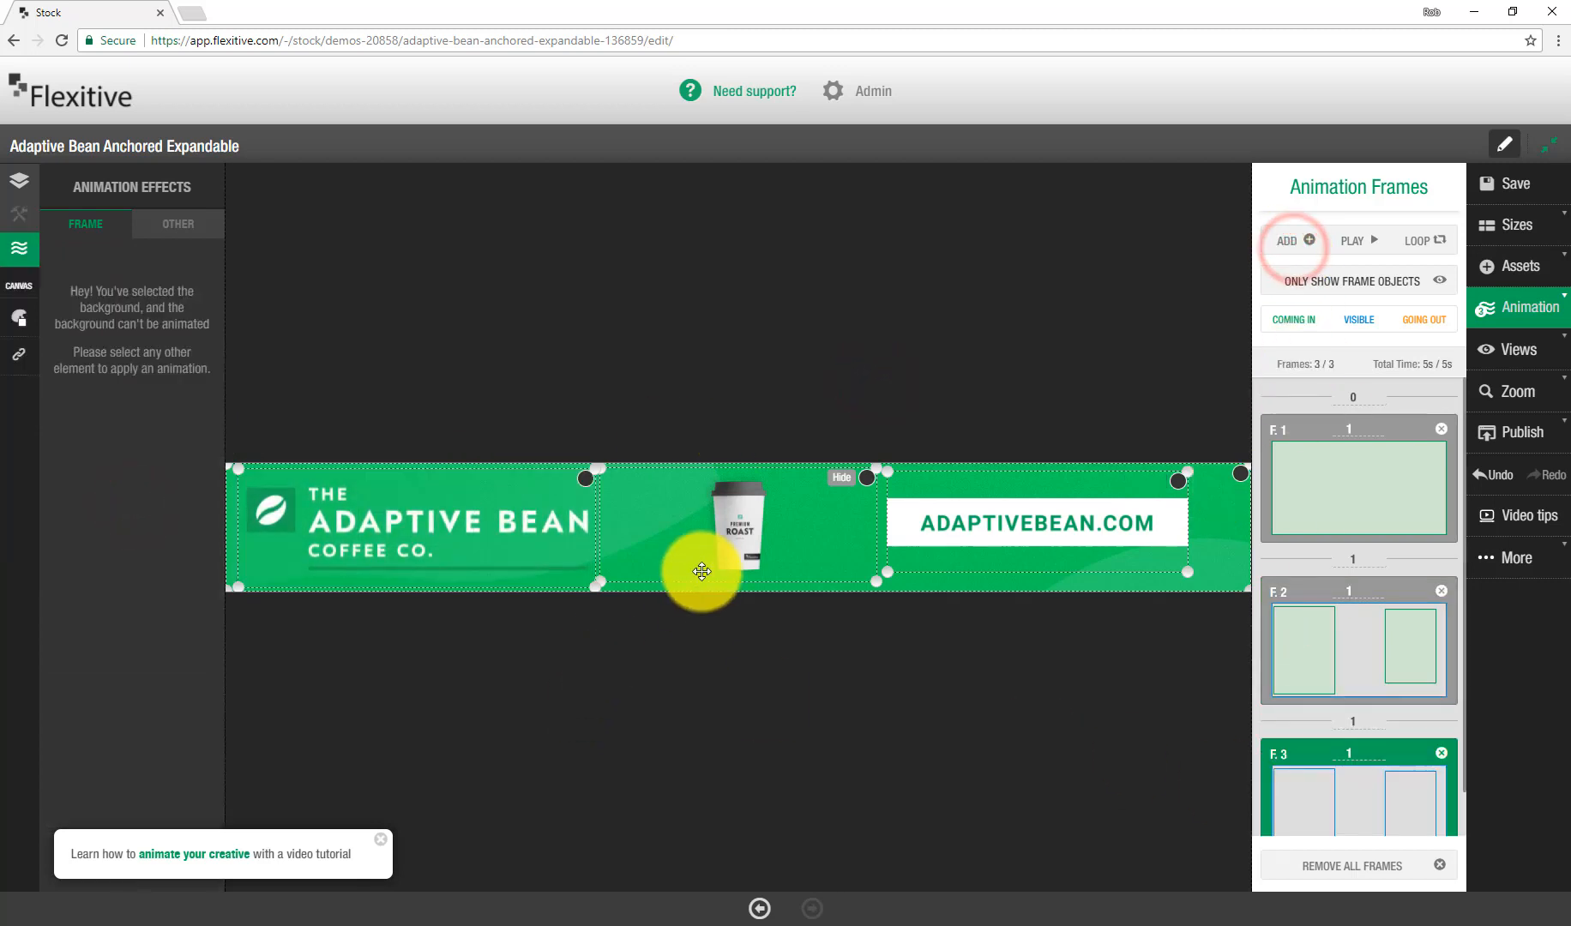
left_click(719, 548)
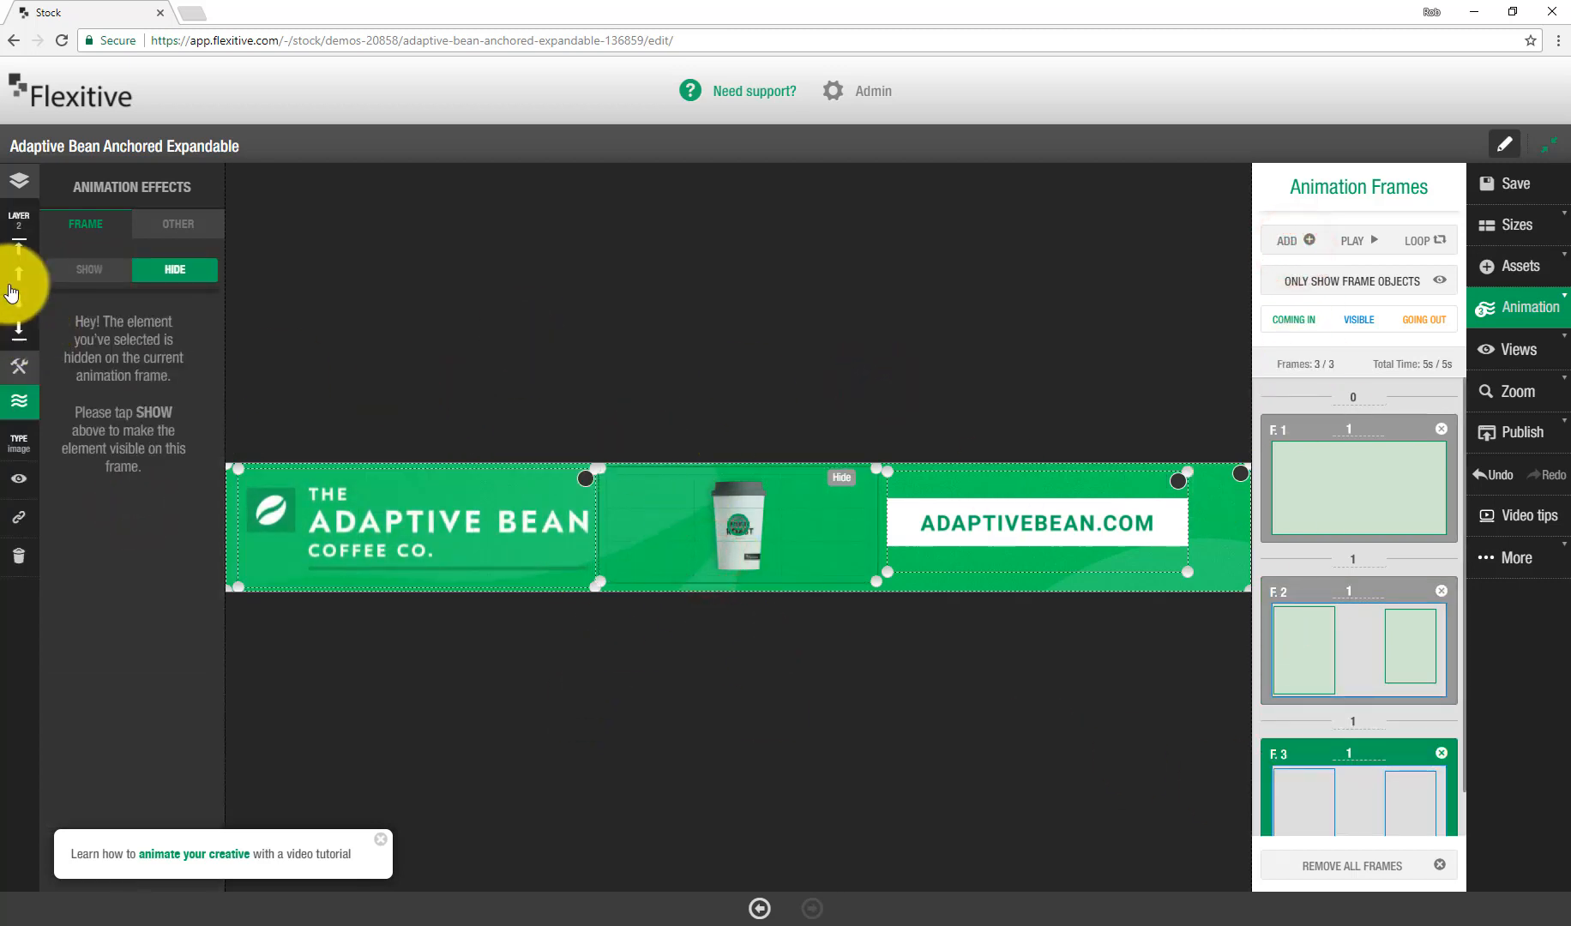
left_click(85, 269)
left_click(133, 375)
left_click(1027, 373)
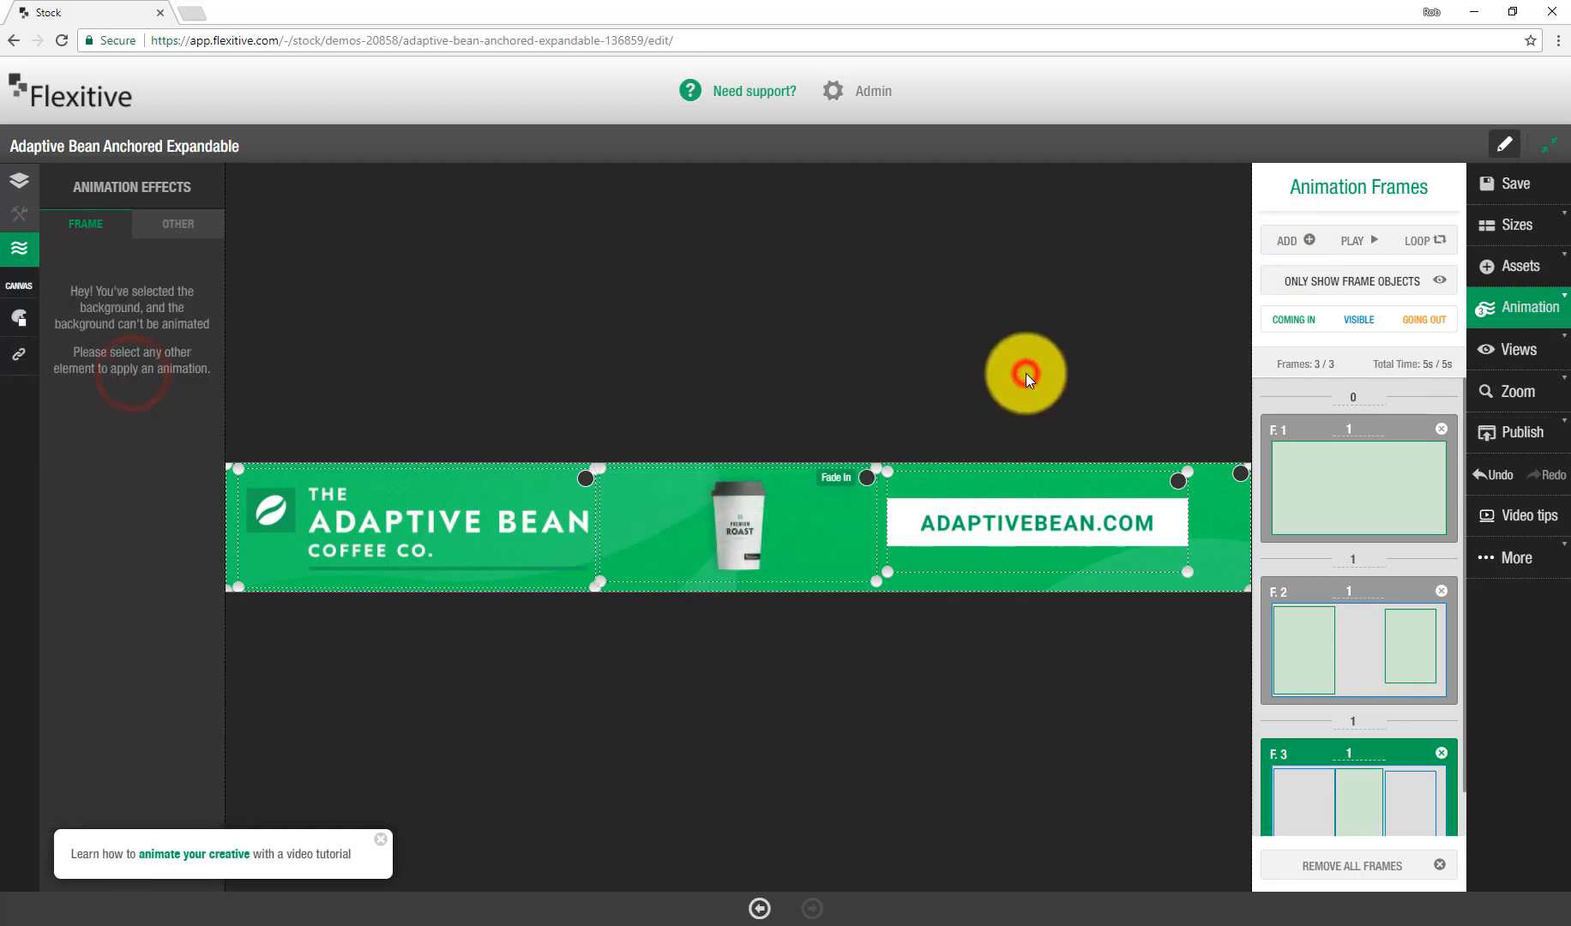
Step: Play the animation preview from the first frame
left_click(1331, 483)
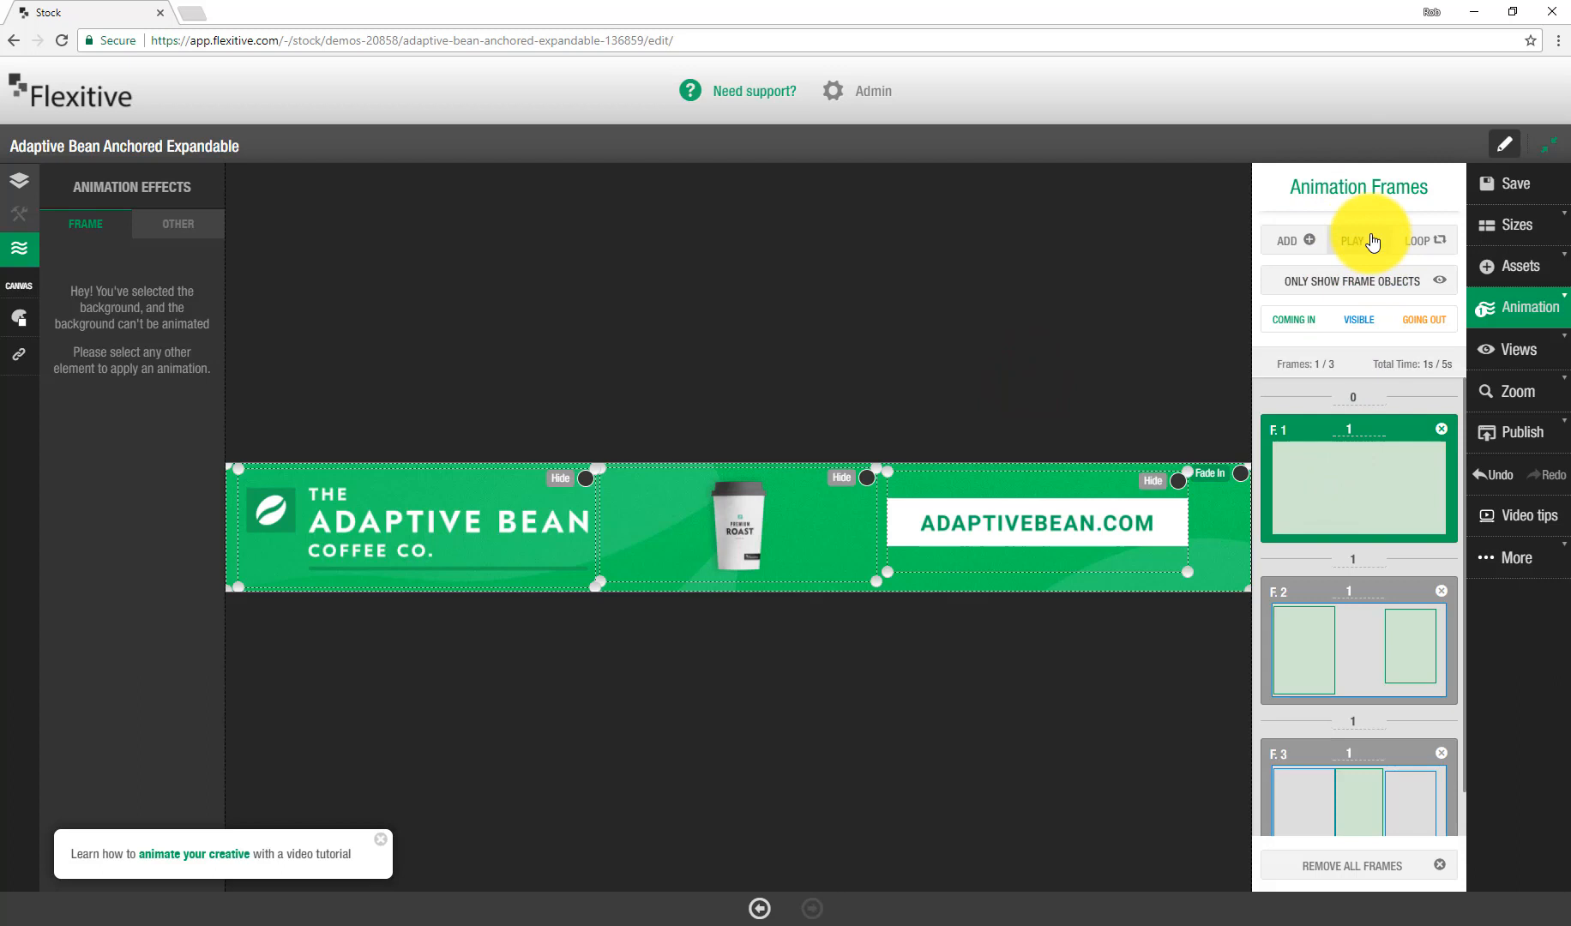
left_click(1372, 242)
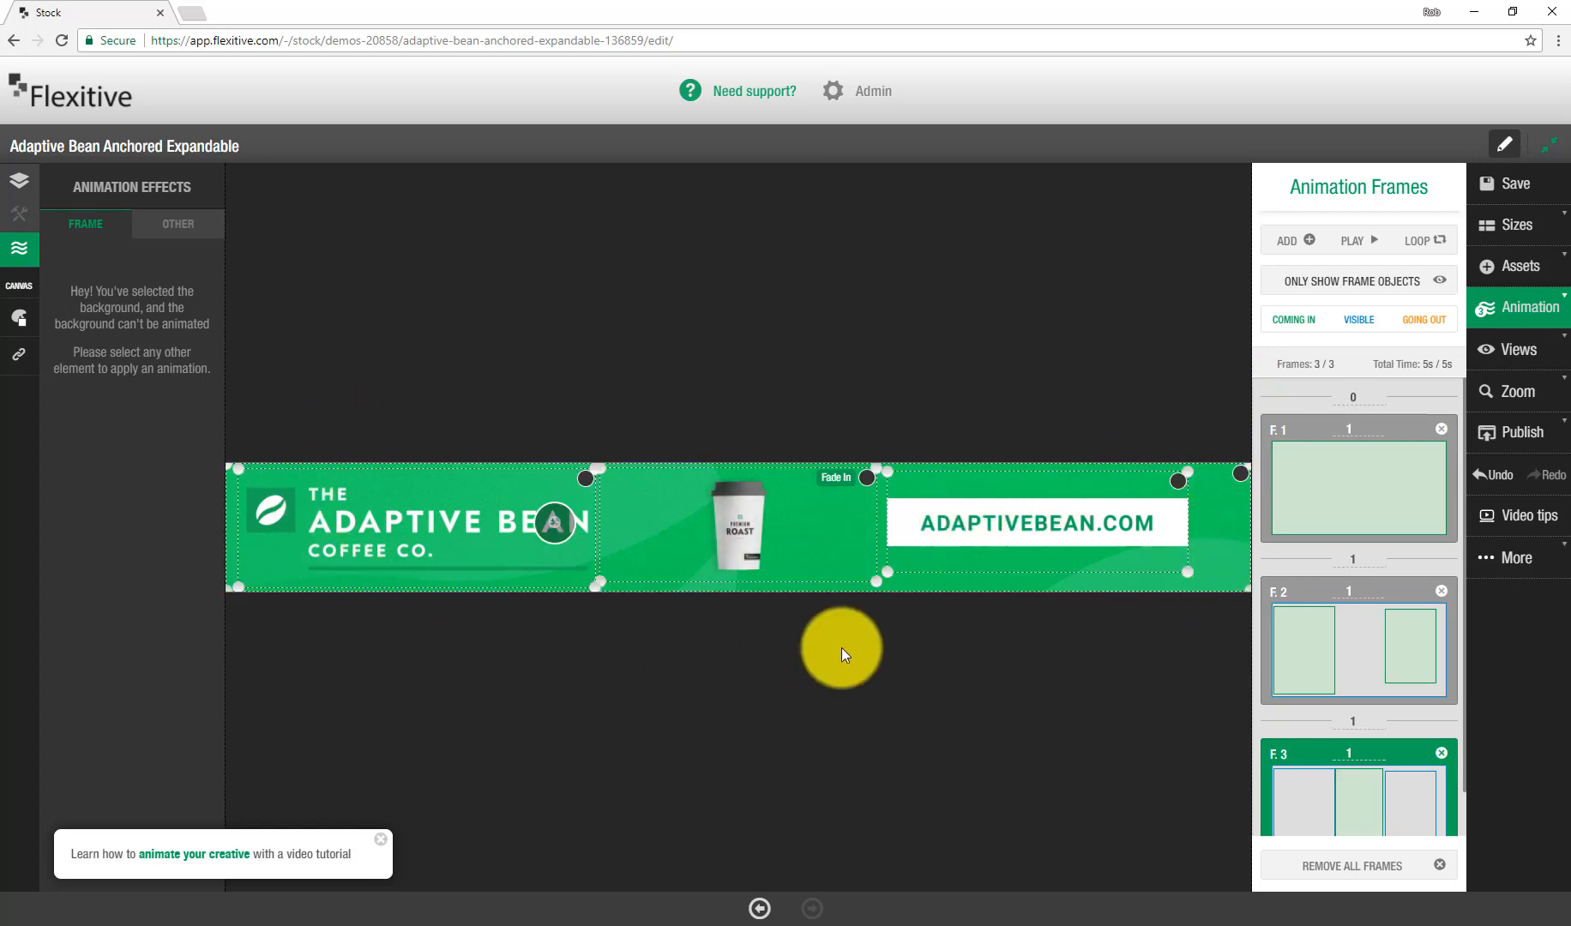
Step: Open the responsive in-page sizes overview and add 7:1 and 6:1 sizes
left_click(1533, 243)
left_click(1318, 182)
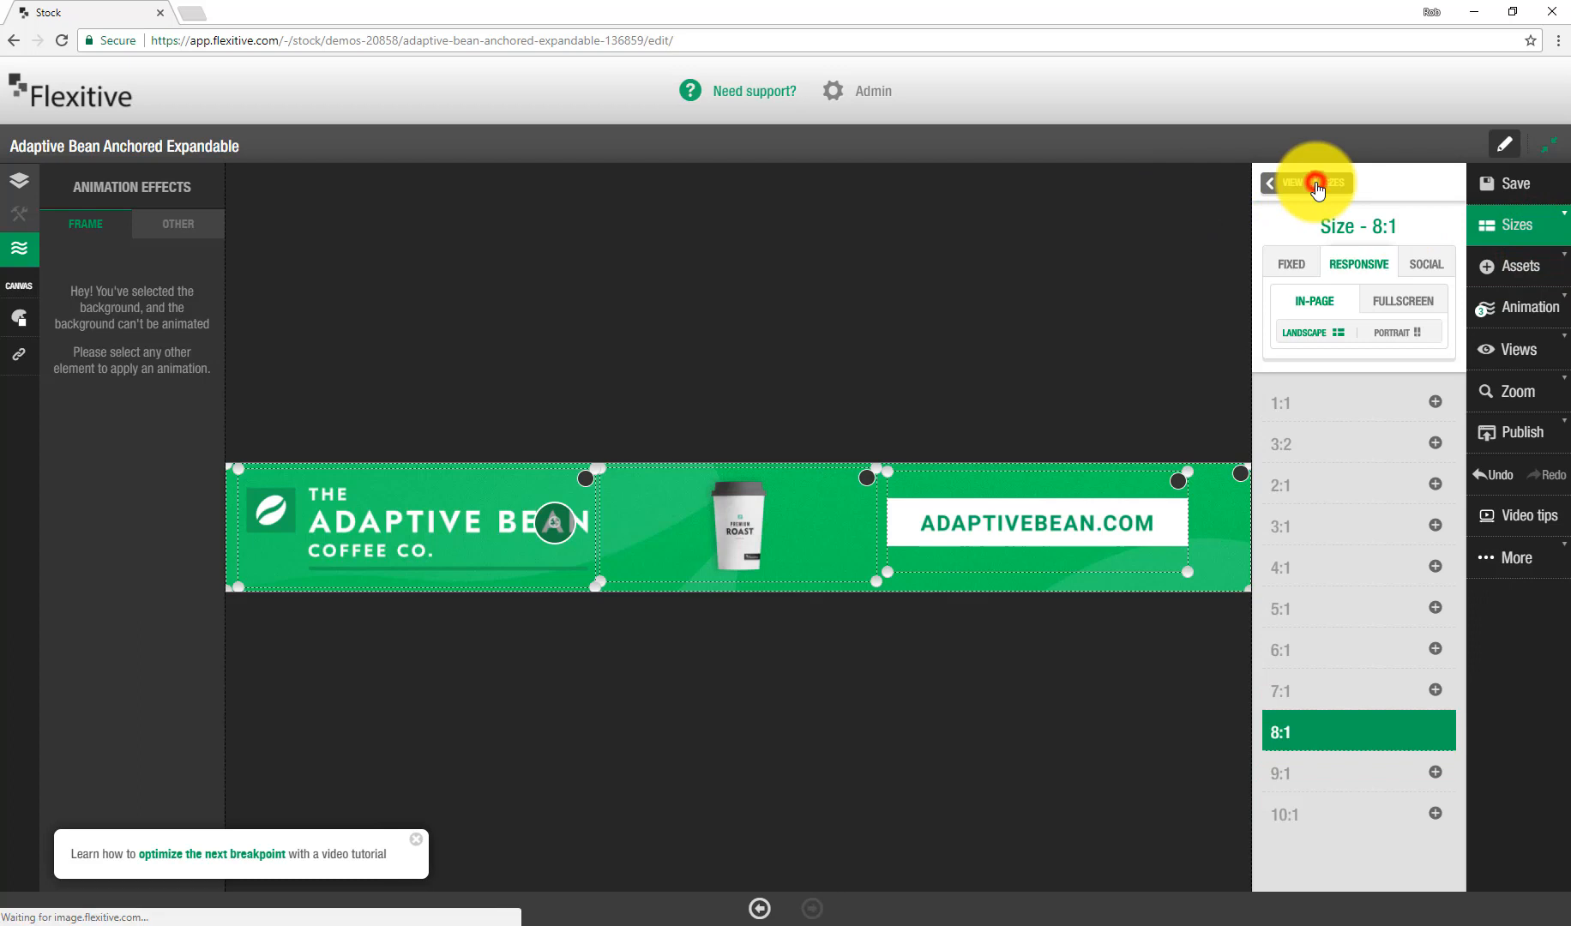
scroll(649, 552, "down", 3)
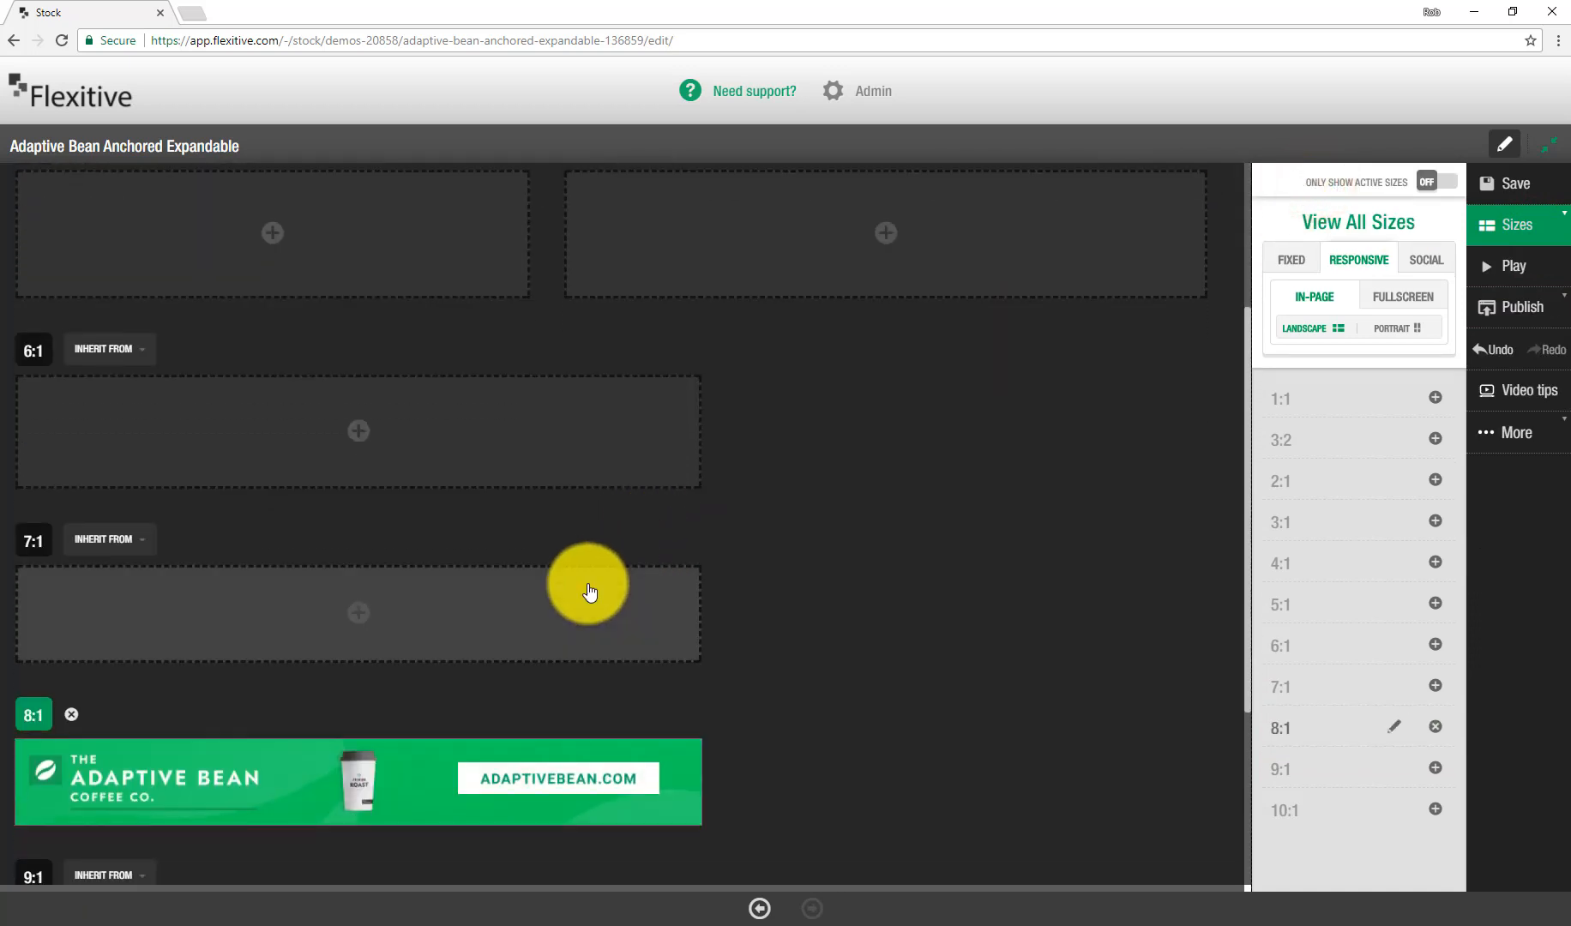
scroll(592, 705, "up", 3)
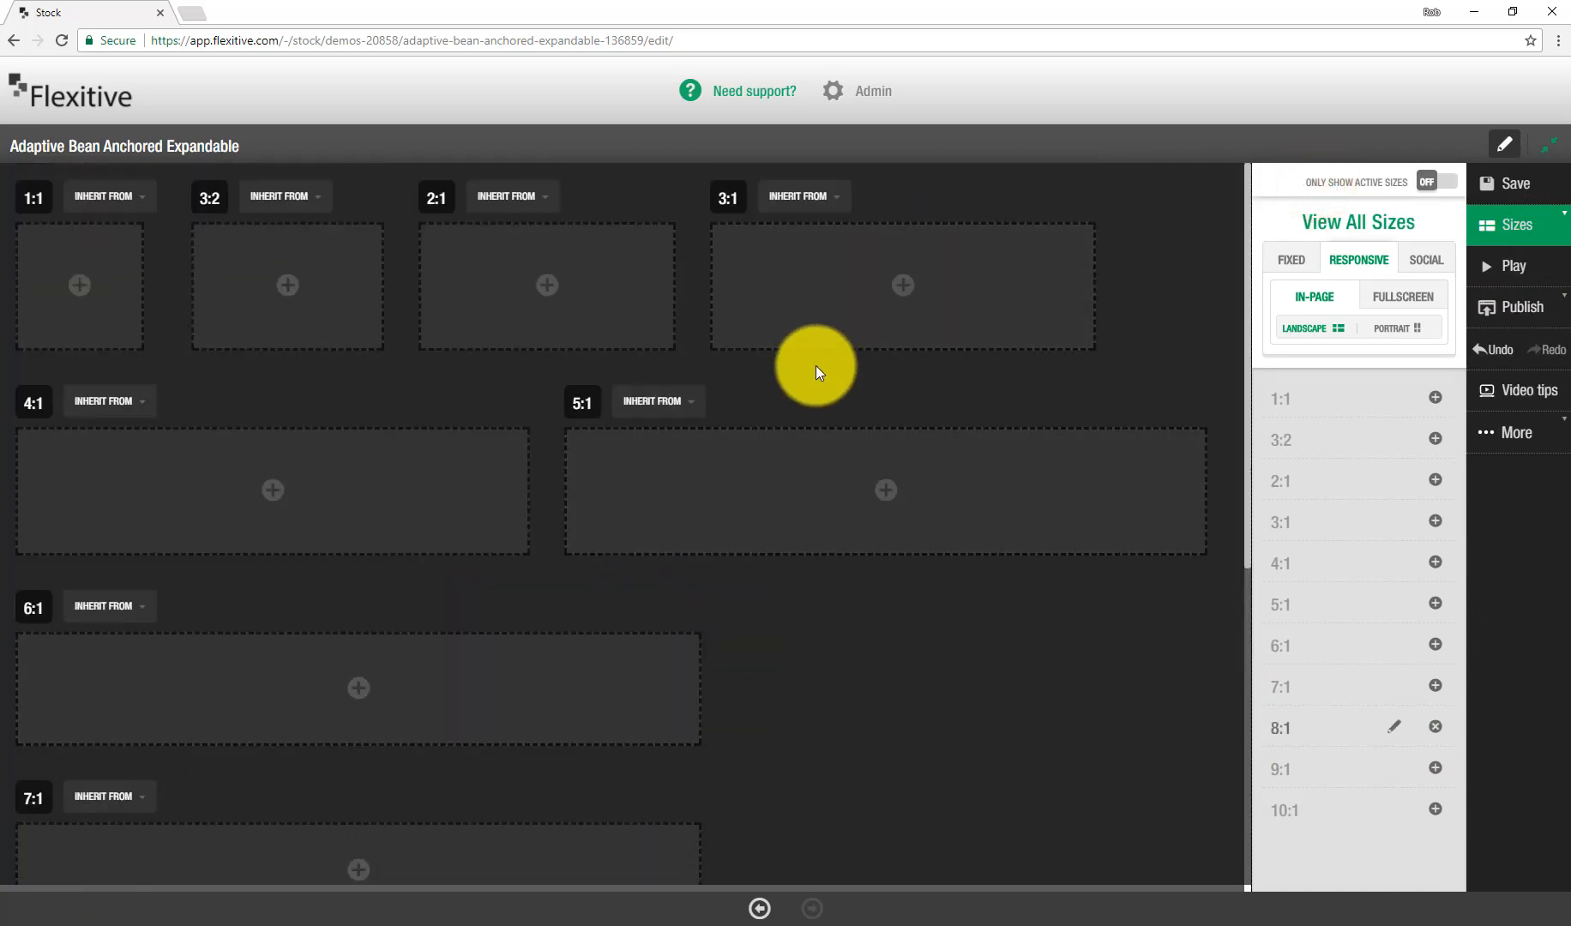
scroll(806, 381, "down", 3)
left_click(536, 613)
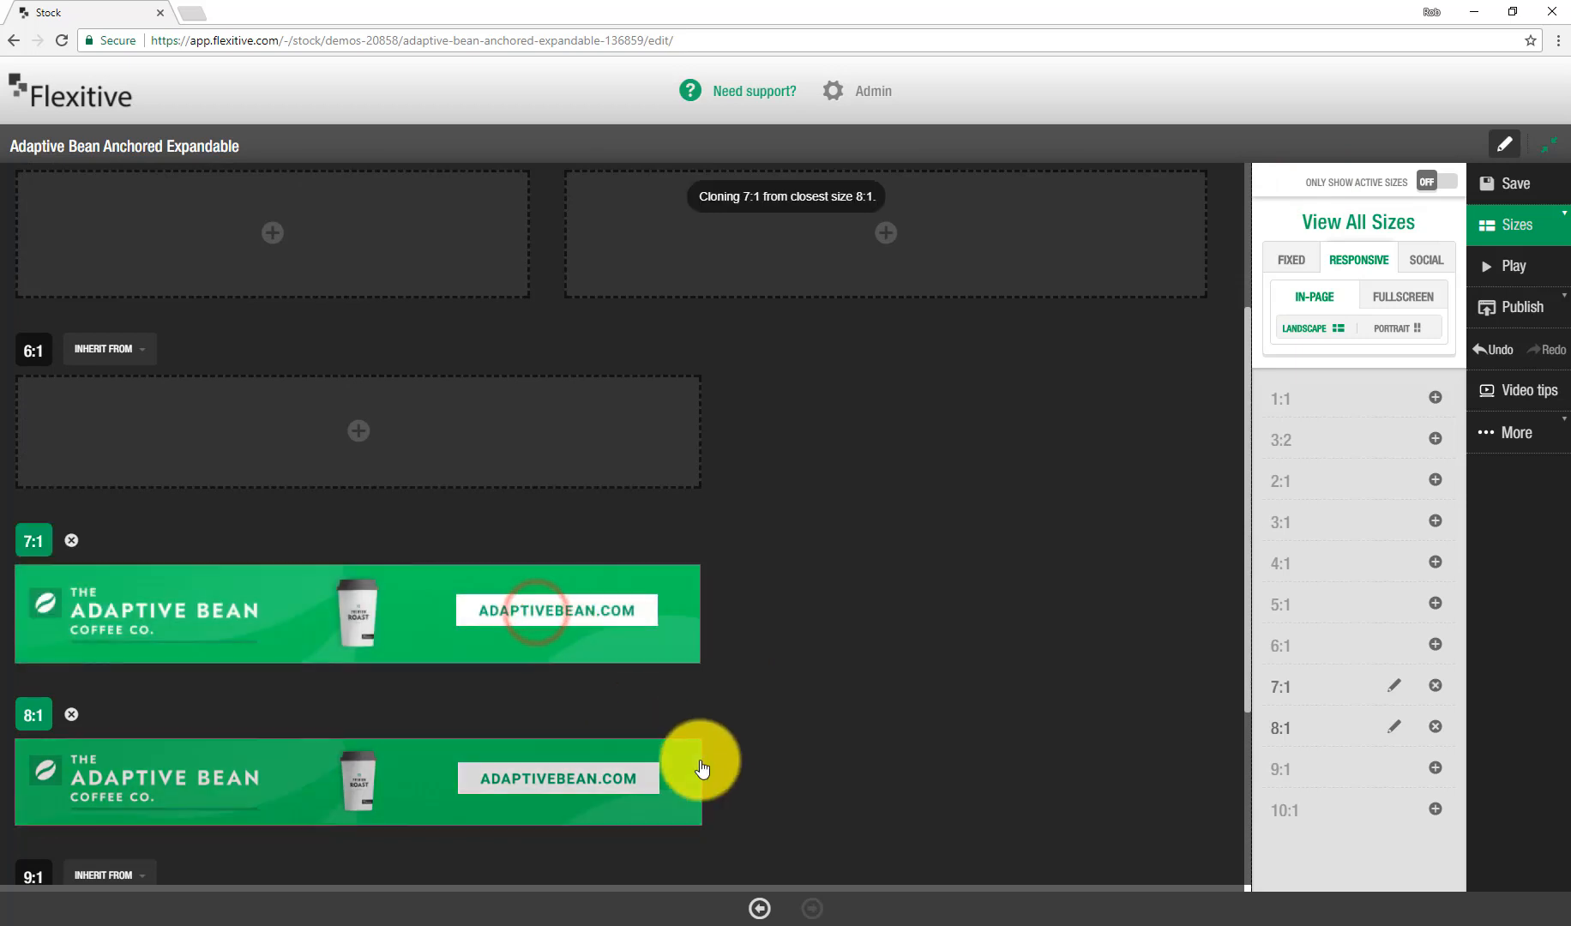
left_click(561, 464)
Step: Add a 5:1 size, open it for editing, and move the coffee cup towards the right
scroll(866, 576, "up", 1)
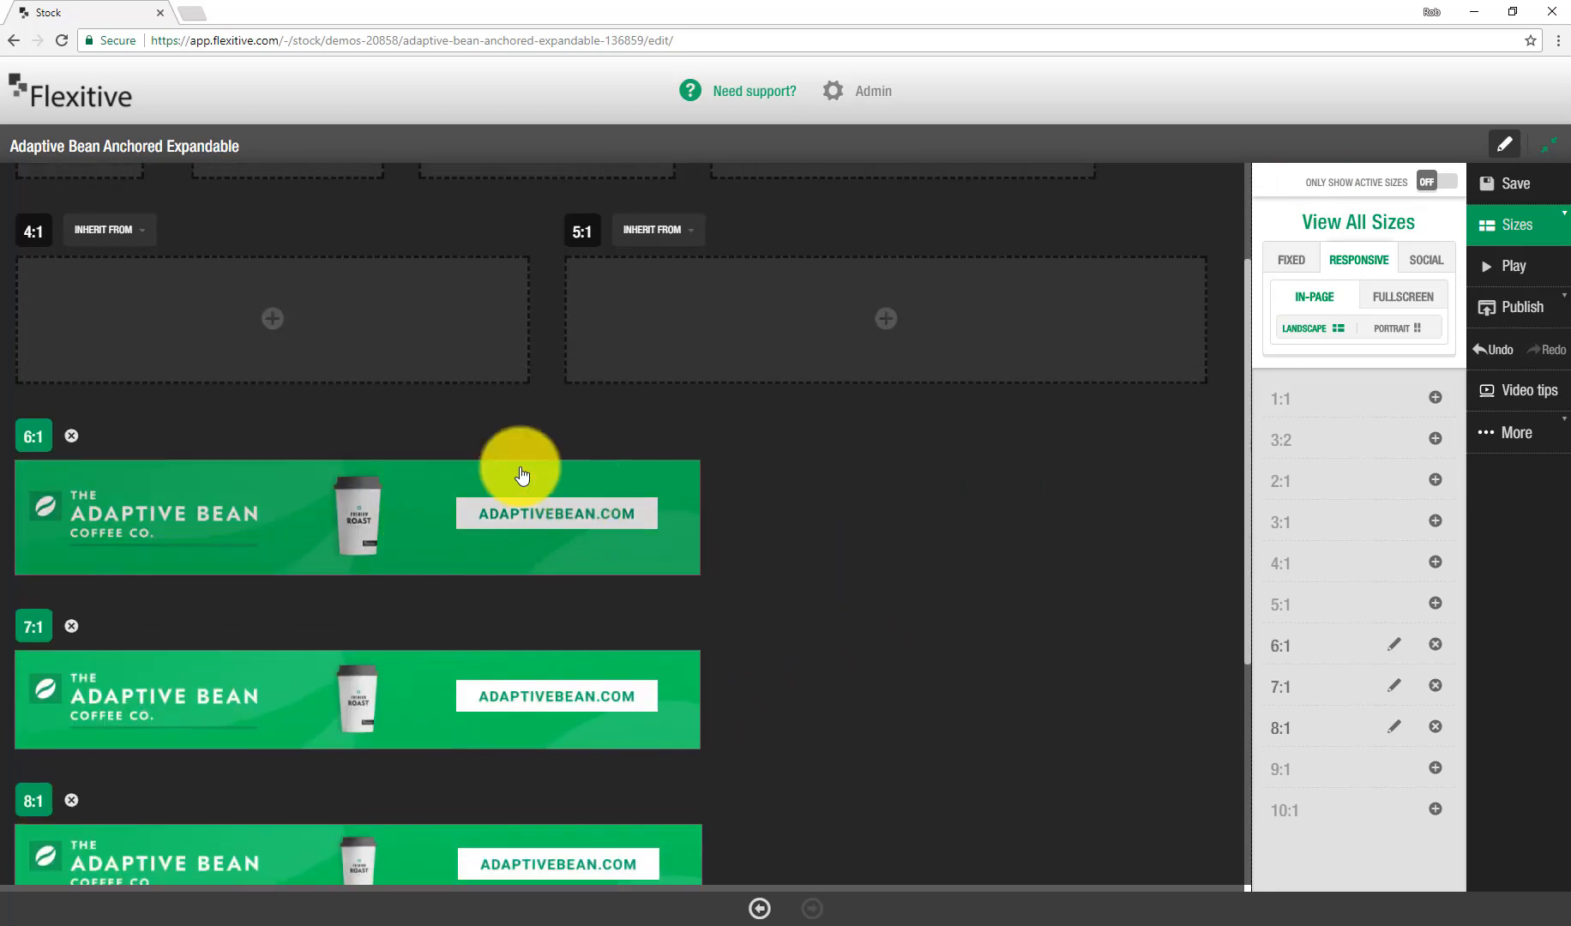
scroll(866, 623, "up", 2)
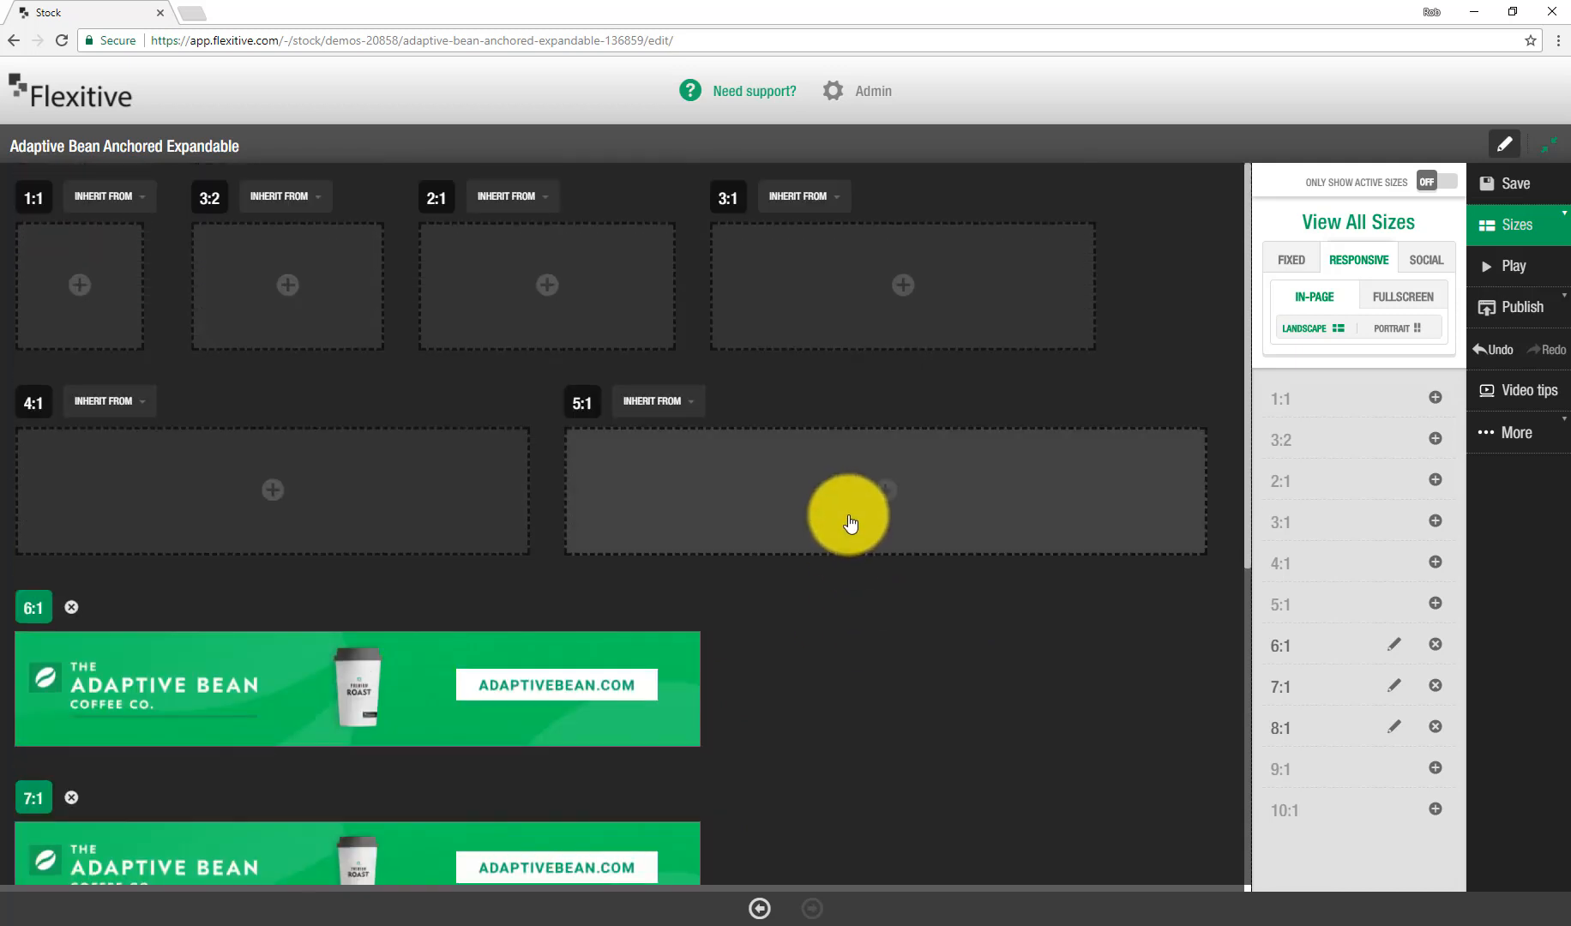
left_click(853, 506)
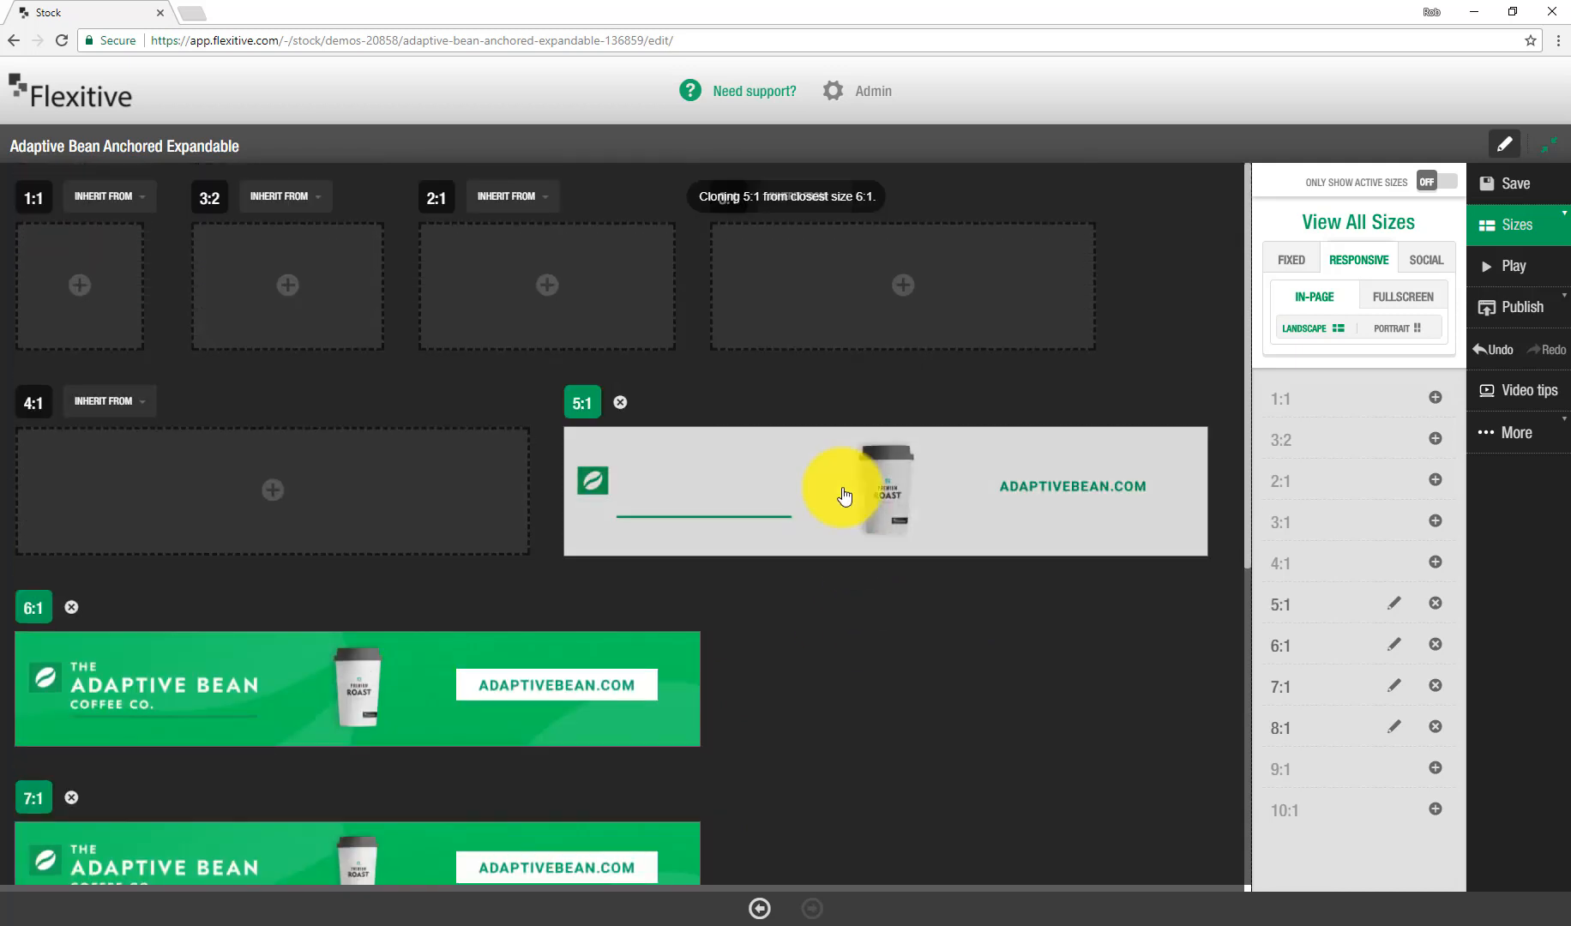
left_click(870, 496)
left_click_drag(781, 521, 1076, 522)
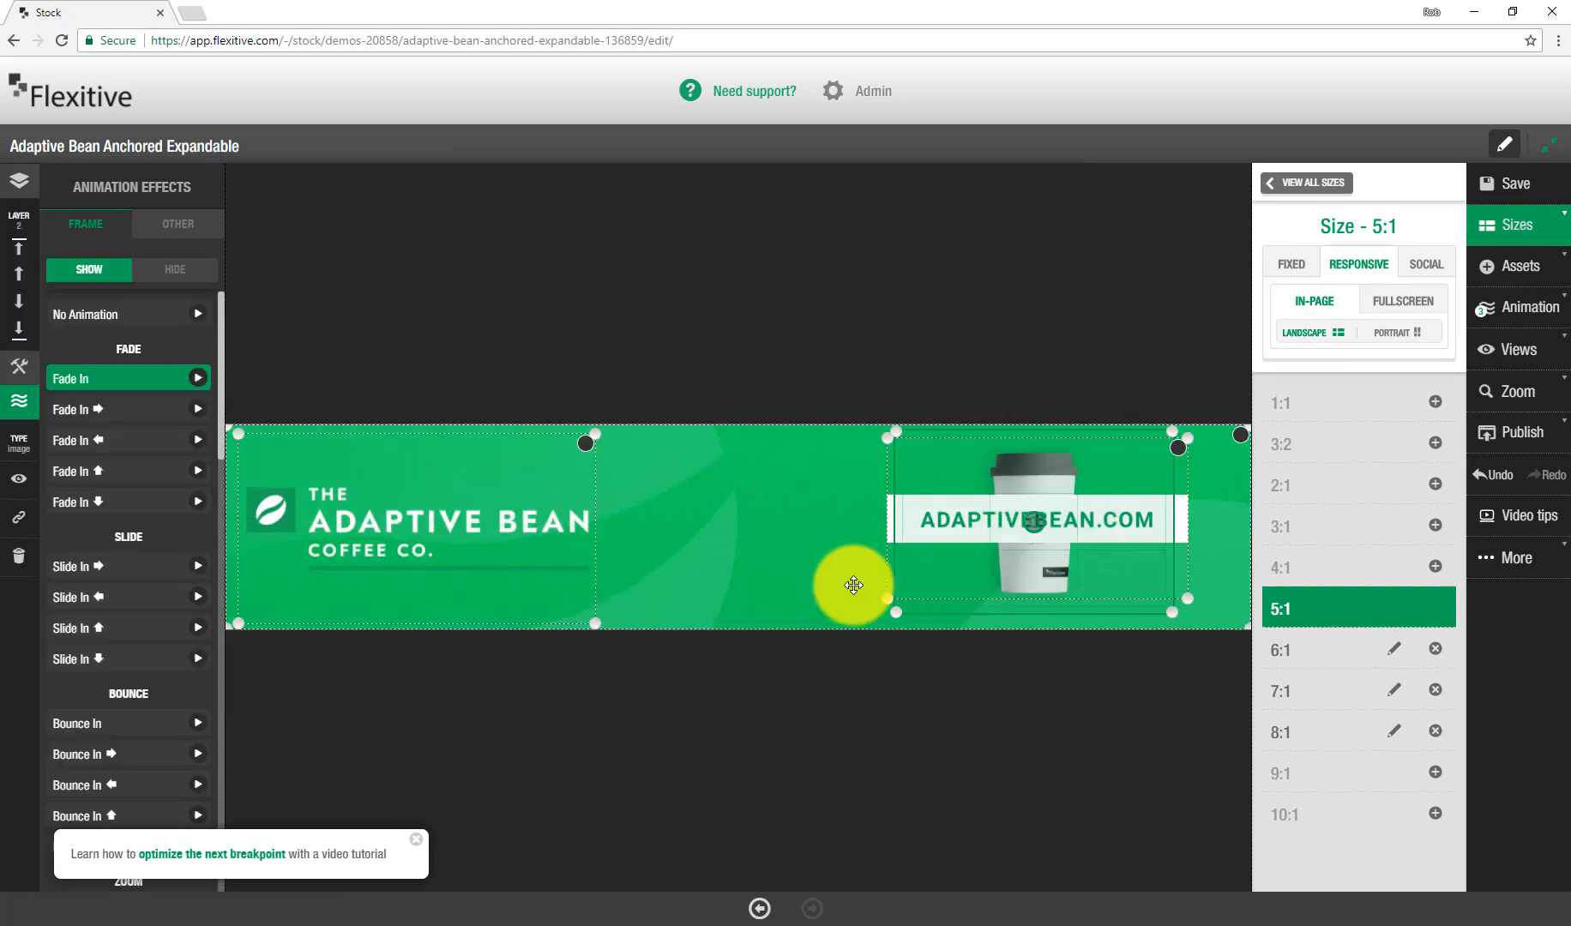
Step: In the 5:1 size, enlarge the logo and place the CTA underneath it
left_click(519, 553)
left_click_drag(593, 624, 713, 507)
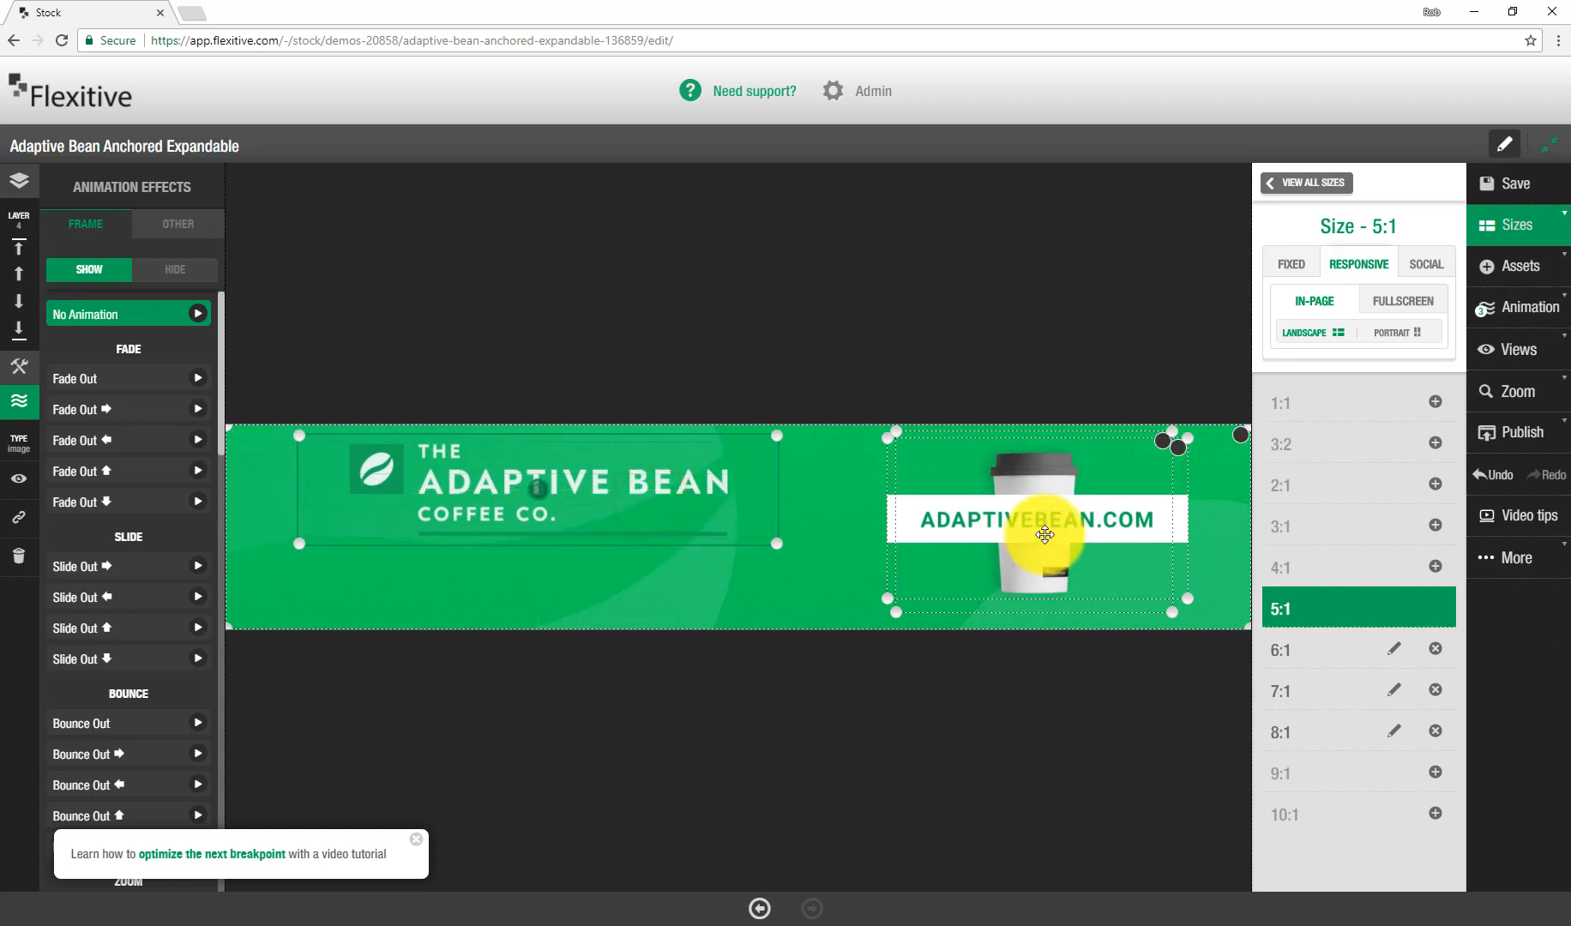
left_click(1179, 451)
left_click_drag(1006, 501, 518, 554)
left_click_drag(702, 470, 689, 562)
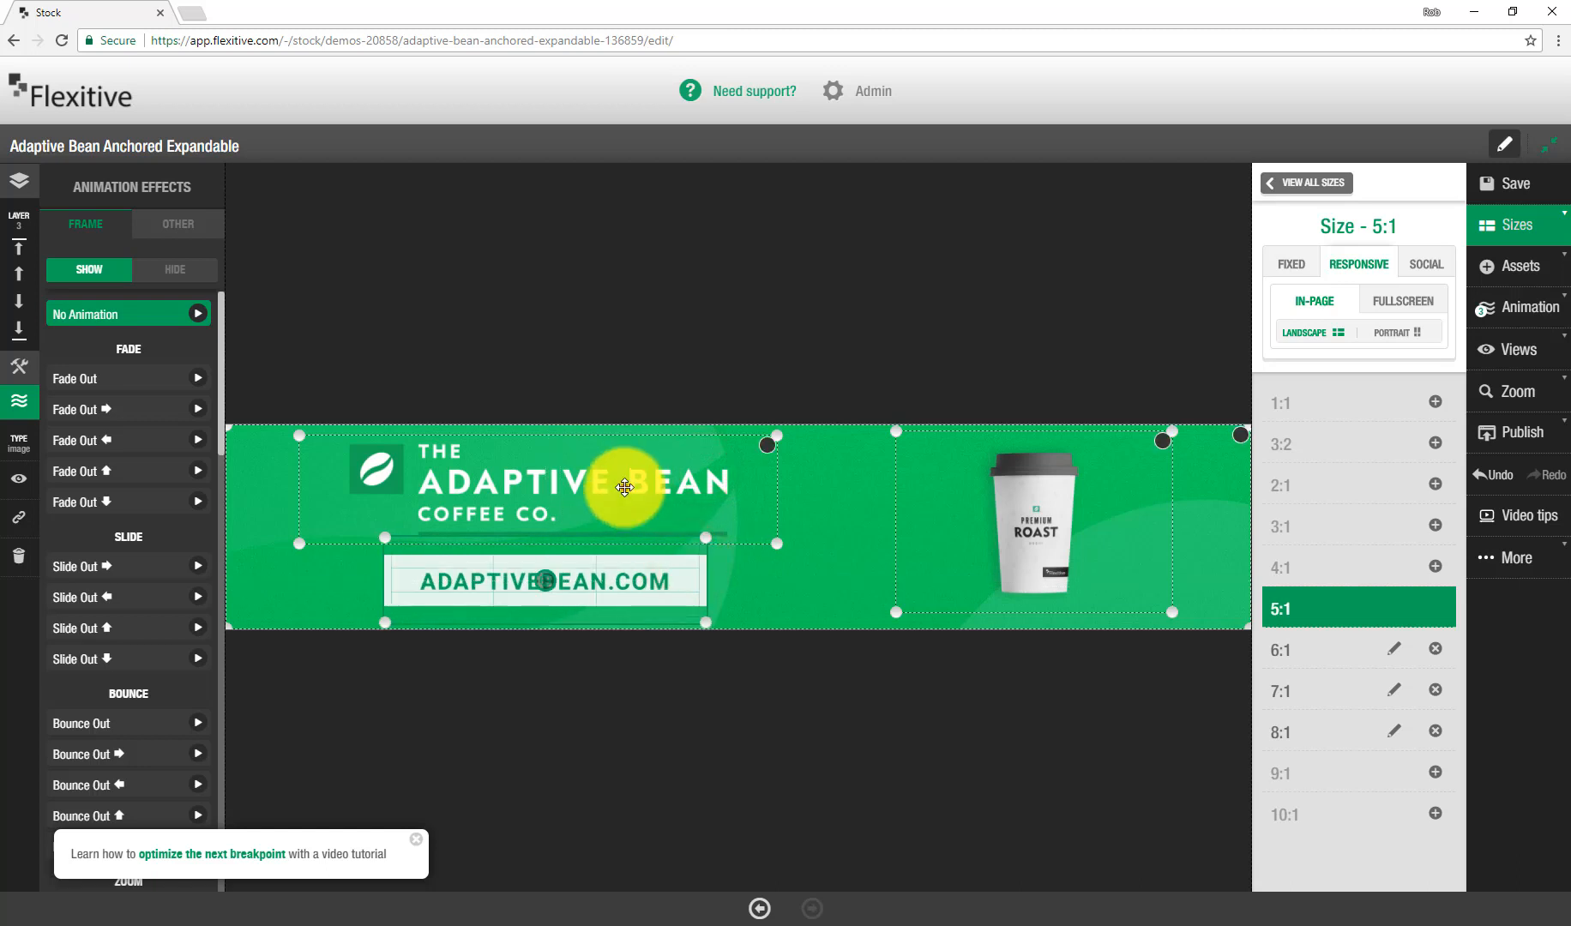
Step: Select the logo and CTA together and centre them horizontally within the group
left_click(624, 487)
left_click(14, 302)
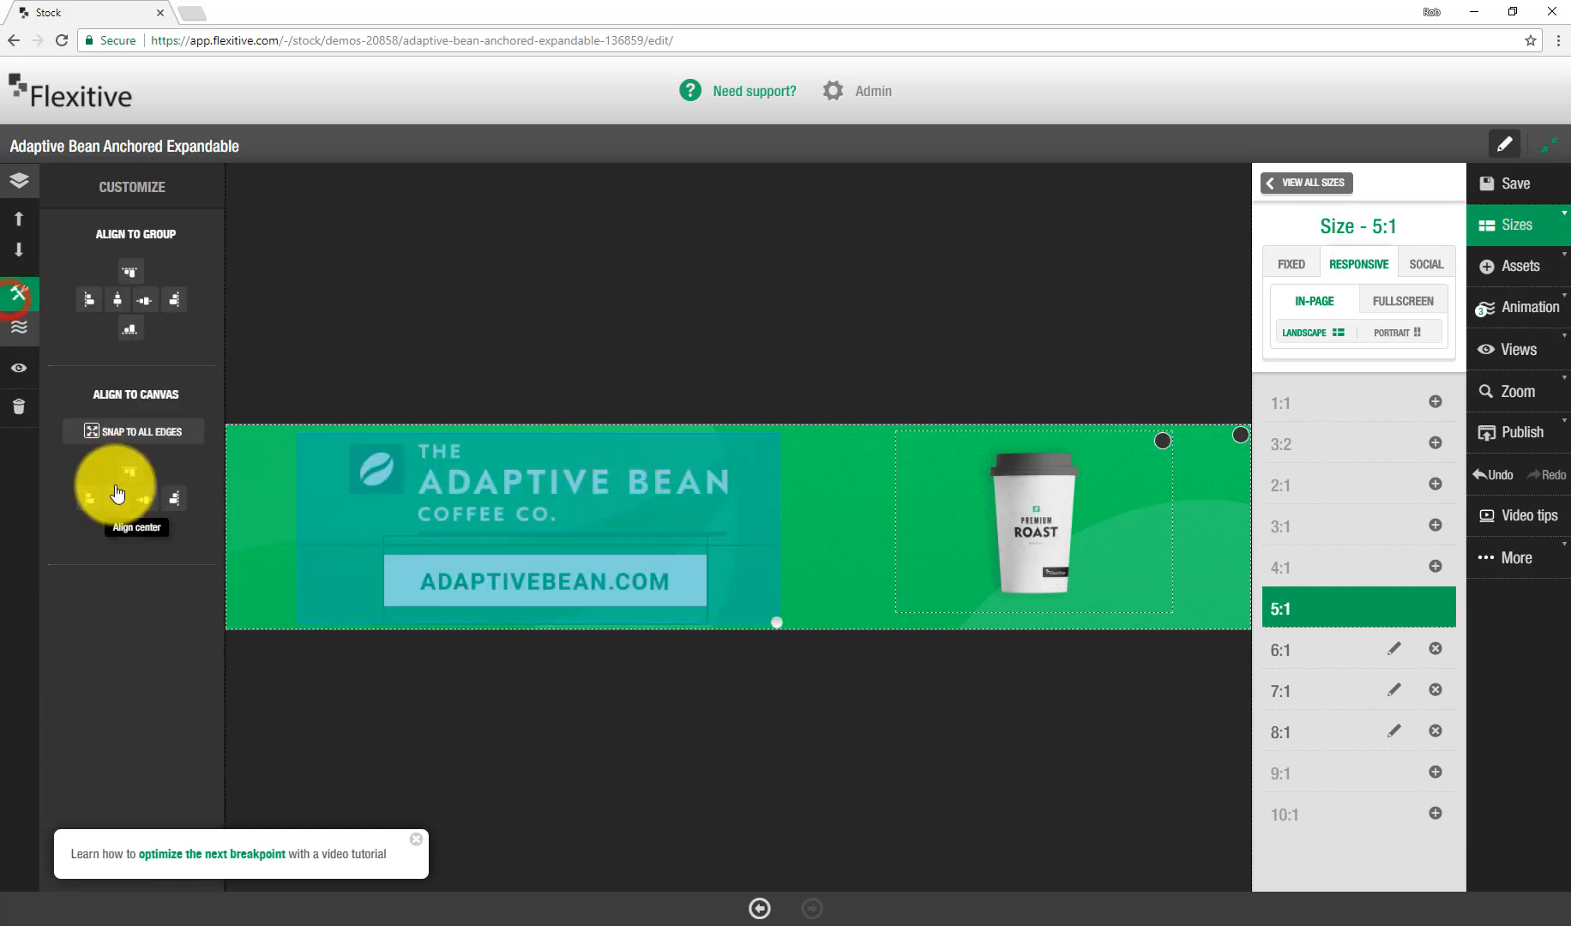
left_click(118, 299)
Step: Move and enlarge the coffee cup at the right, then return to the all-sizes overview
left_click_drag(1055, 549, 965, 544)
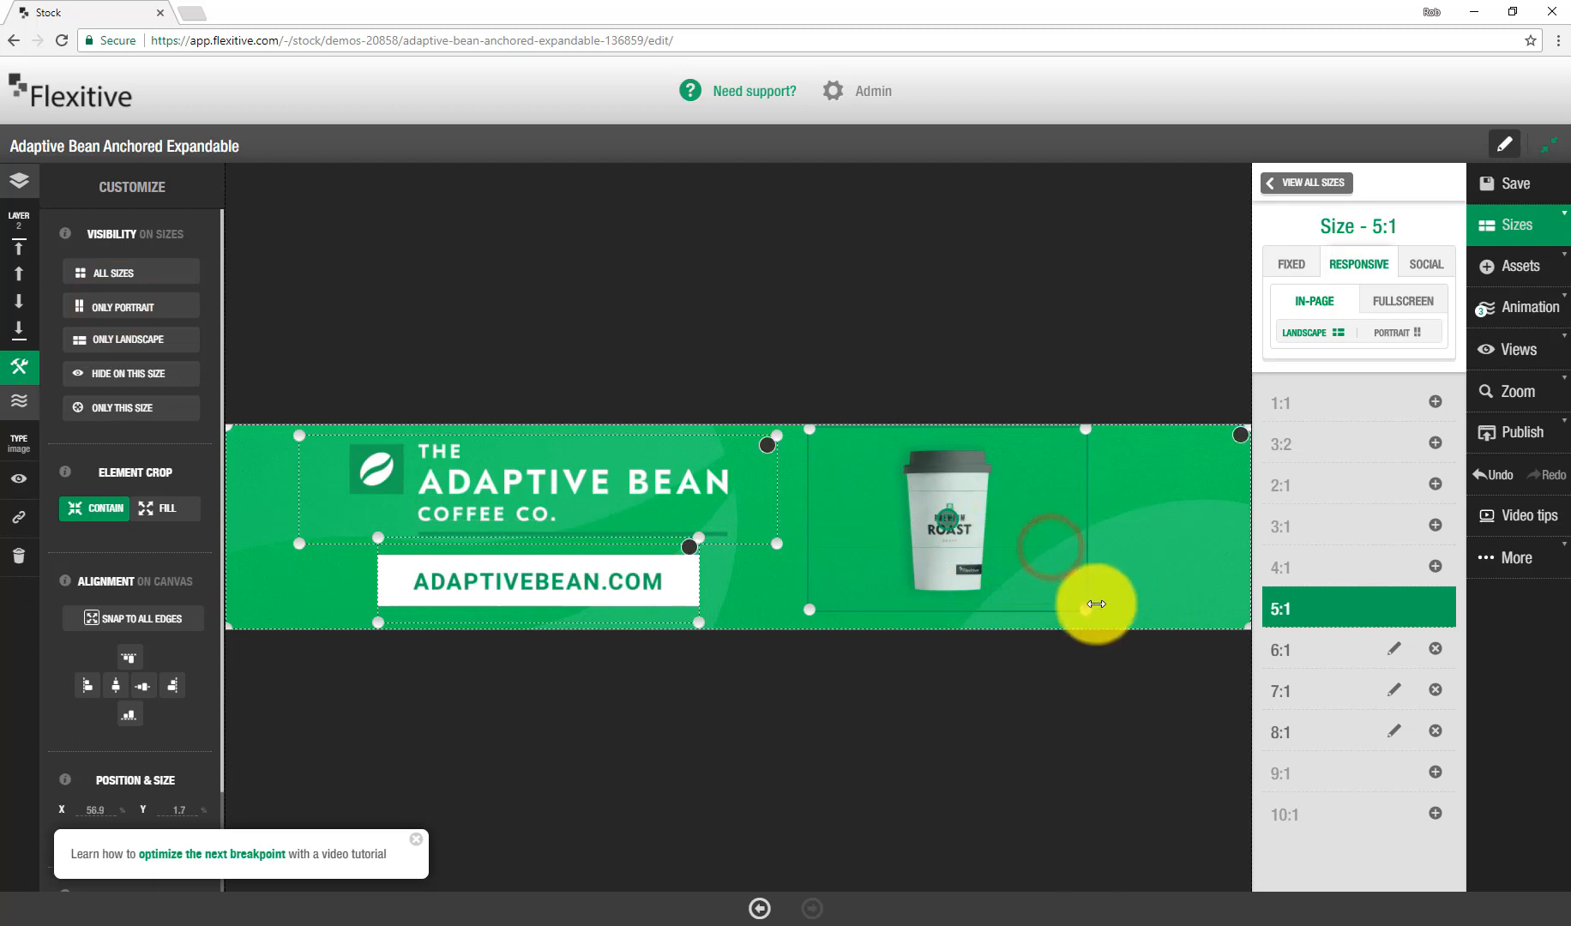
left_click_drag(1104, 615, 1203, 614)
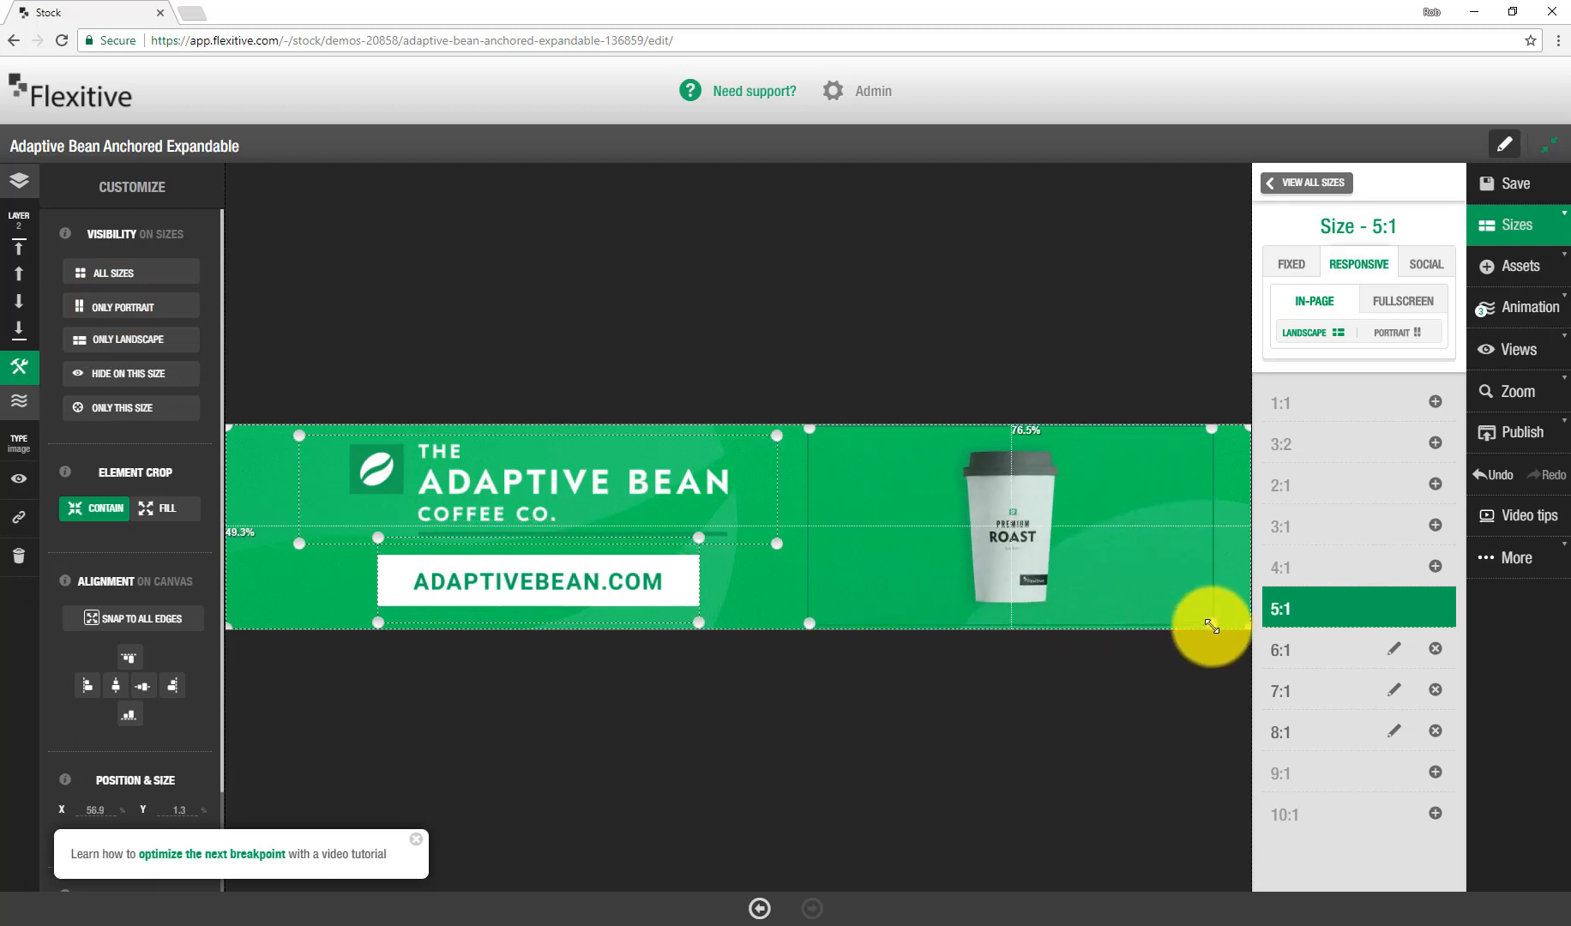
left_click(1039, 319)
left_click(1305, 183)
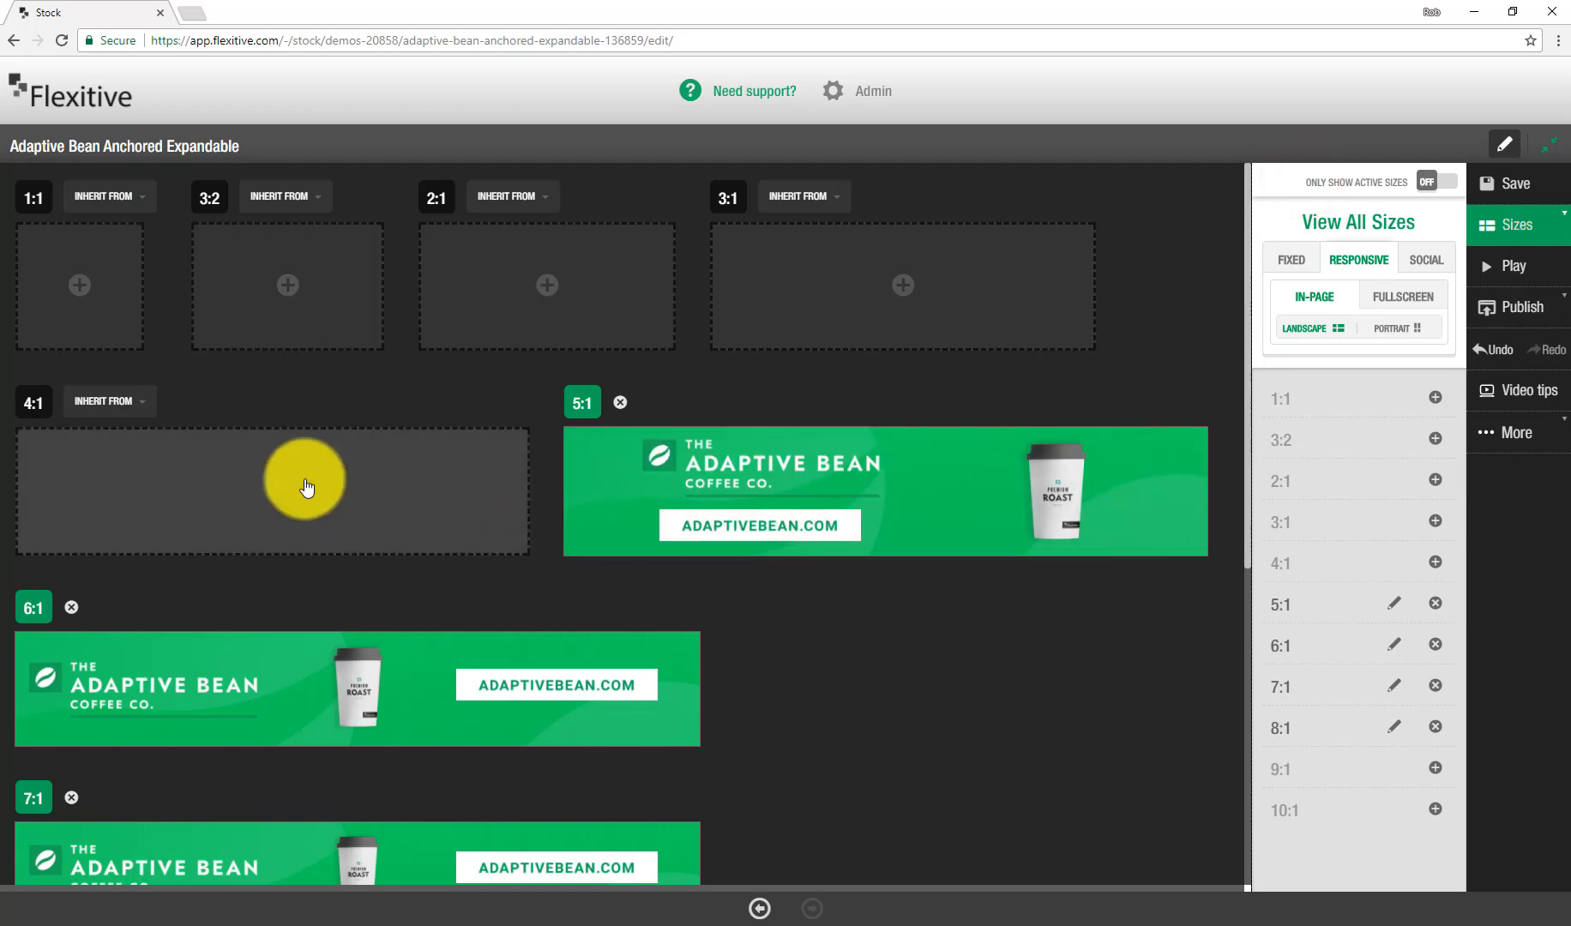
Step: Add 4:1 and 3:1 in-page sizes
left_click(306, 488)
left_click(892, 305)
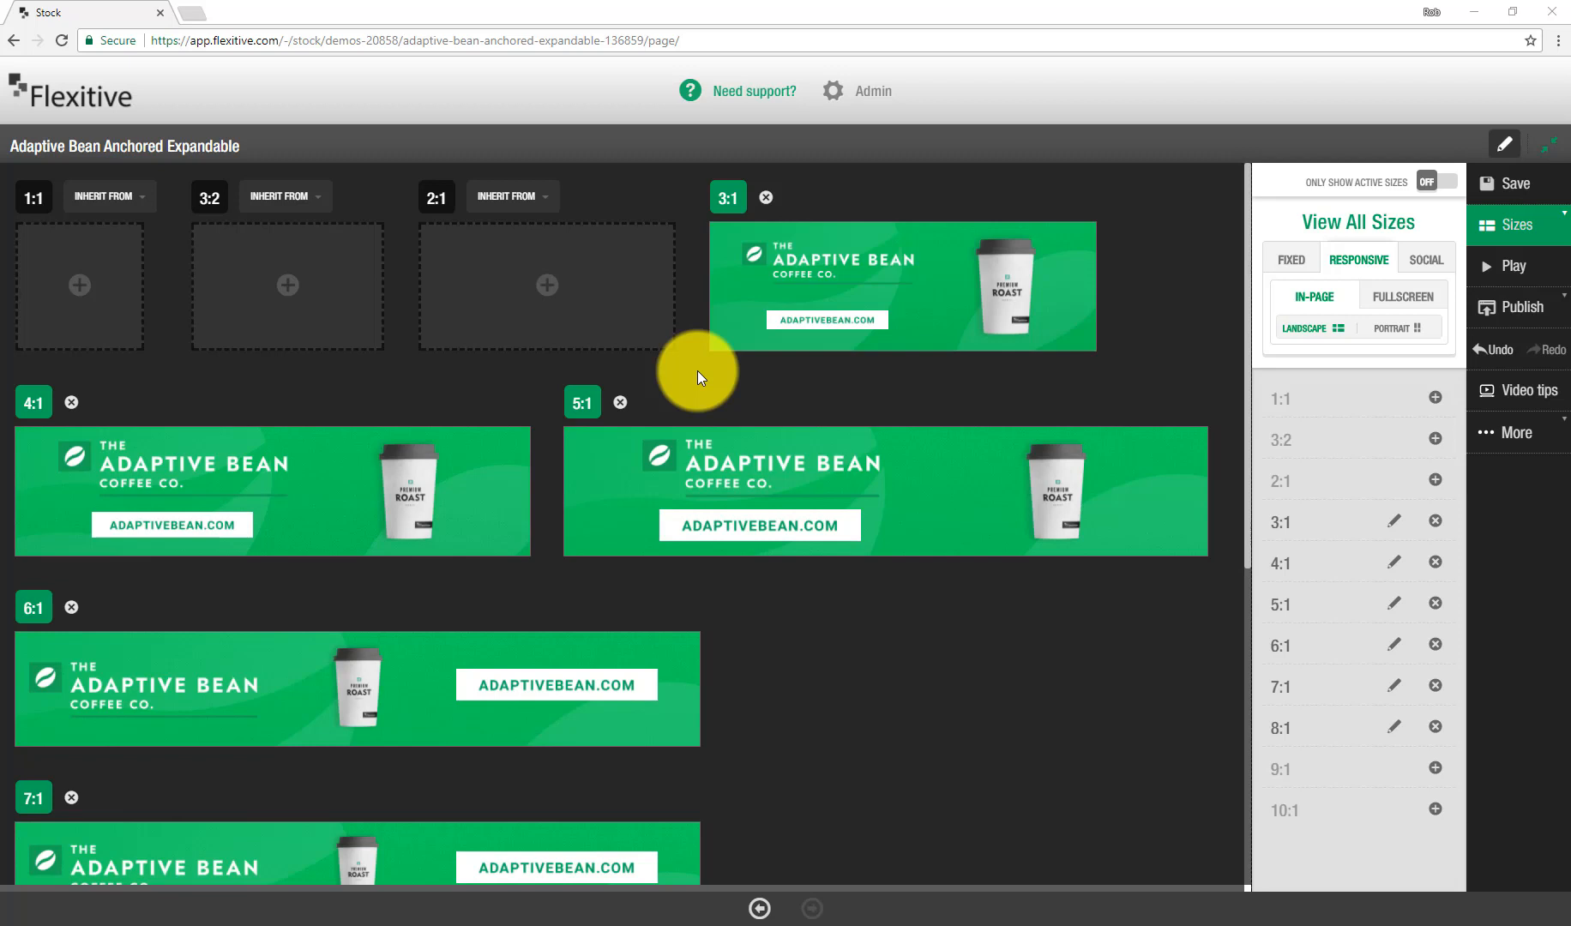
Step: Switch to fullscreen sizes, add a 16:9 size and open it for editing
left_click(1377, 302)
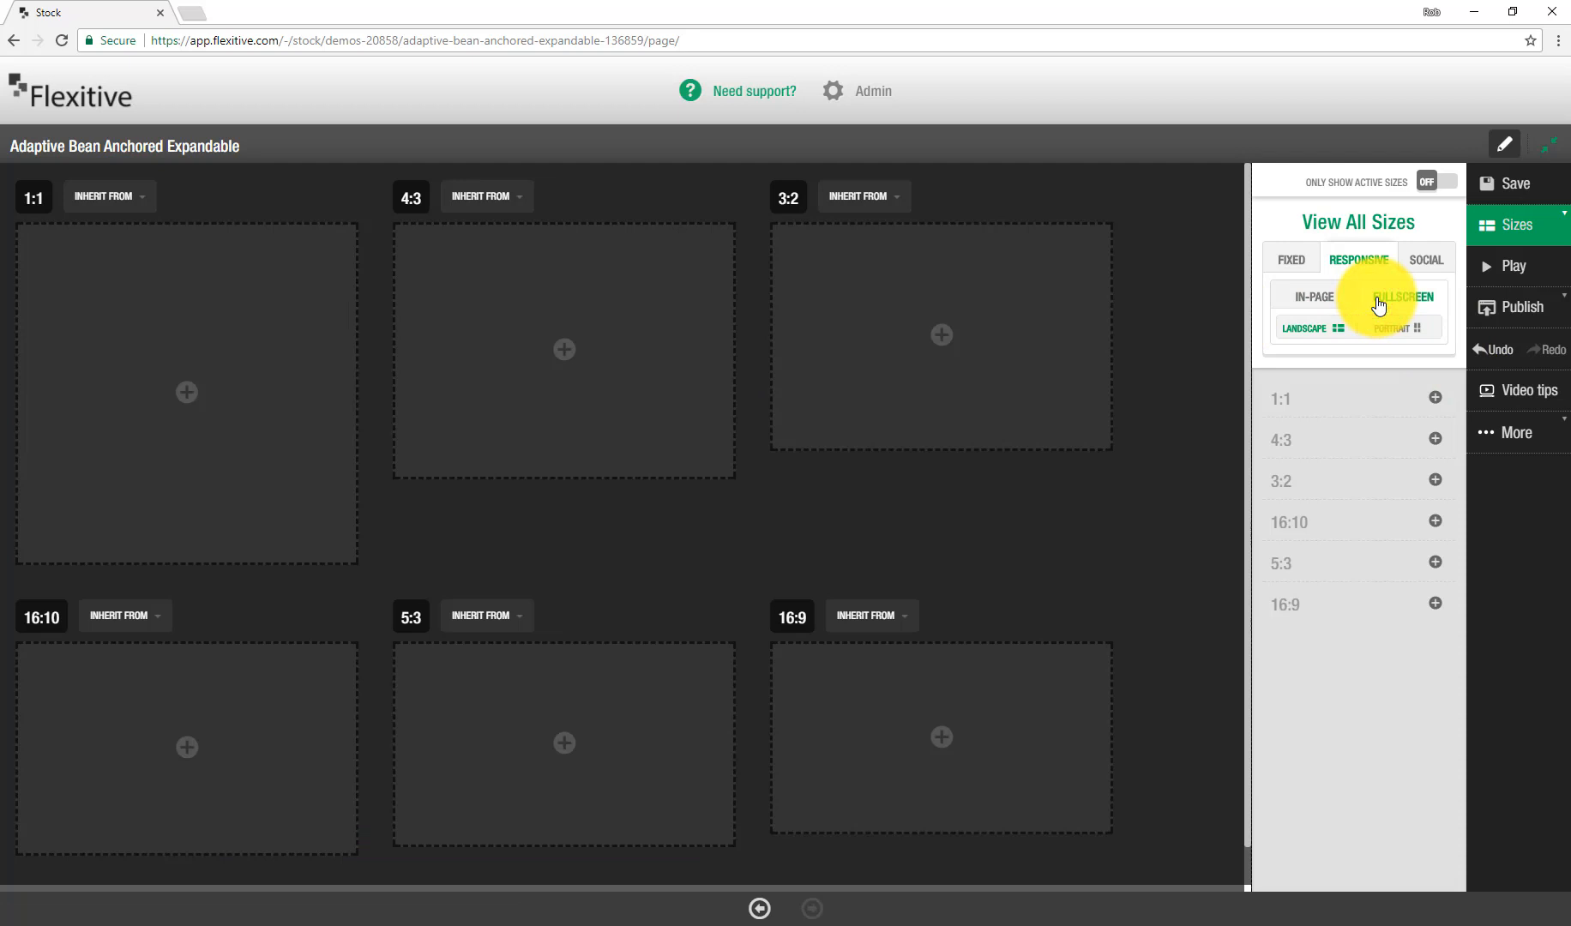
left_click(926, 701)
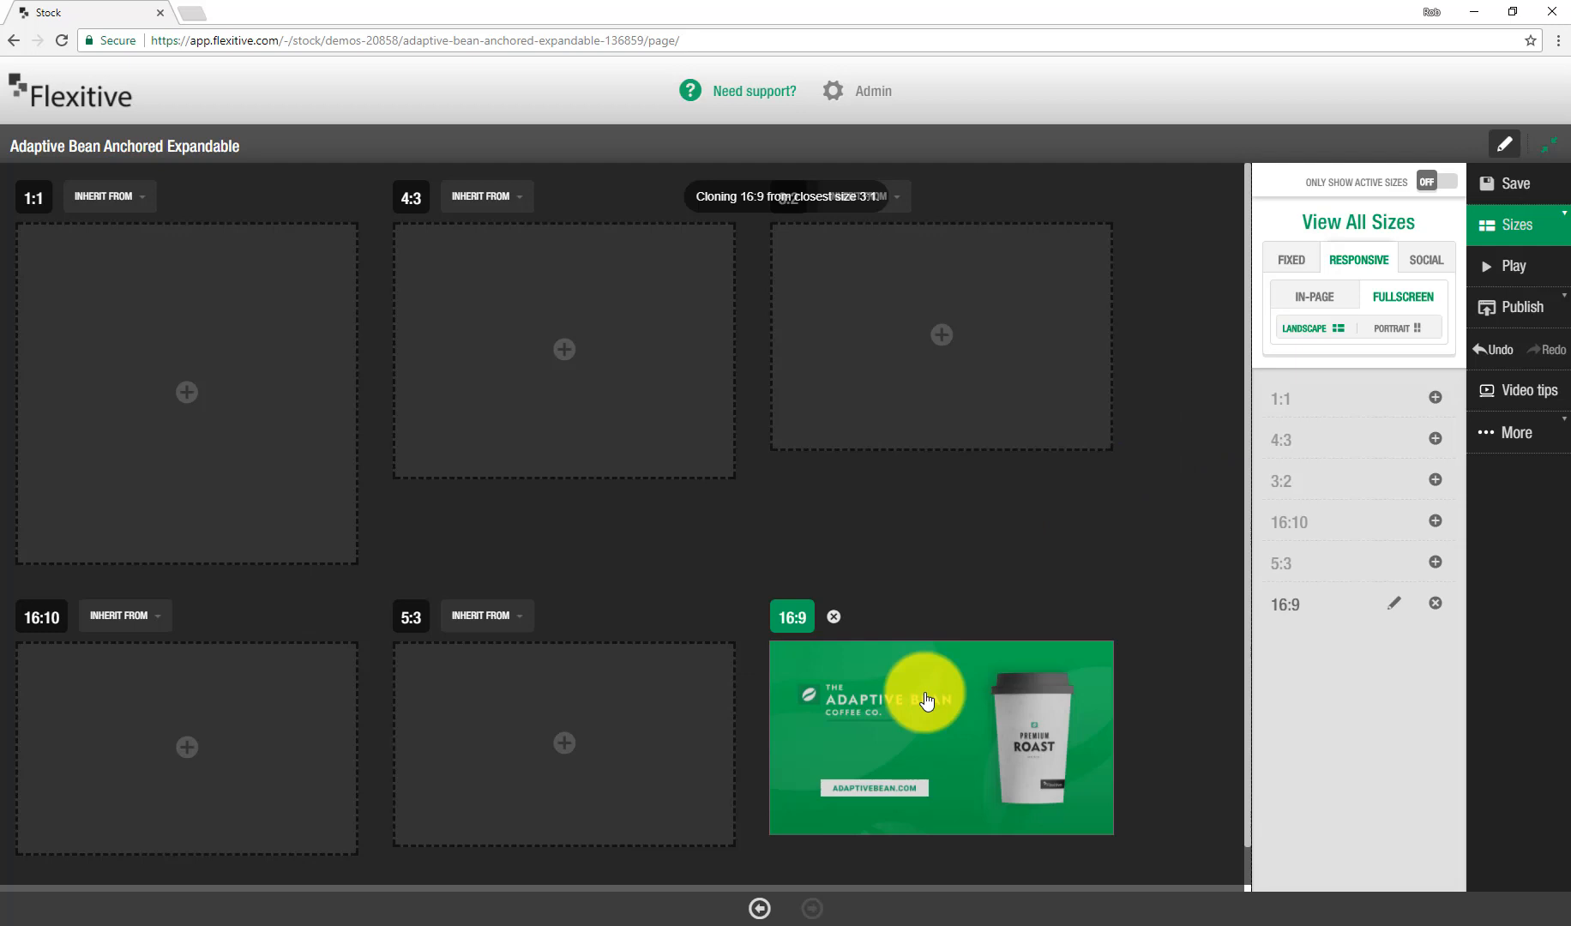
left_click(926, 701)
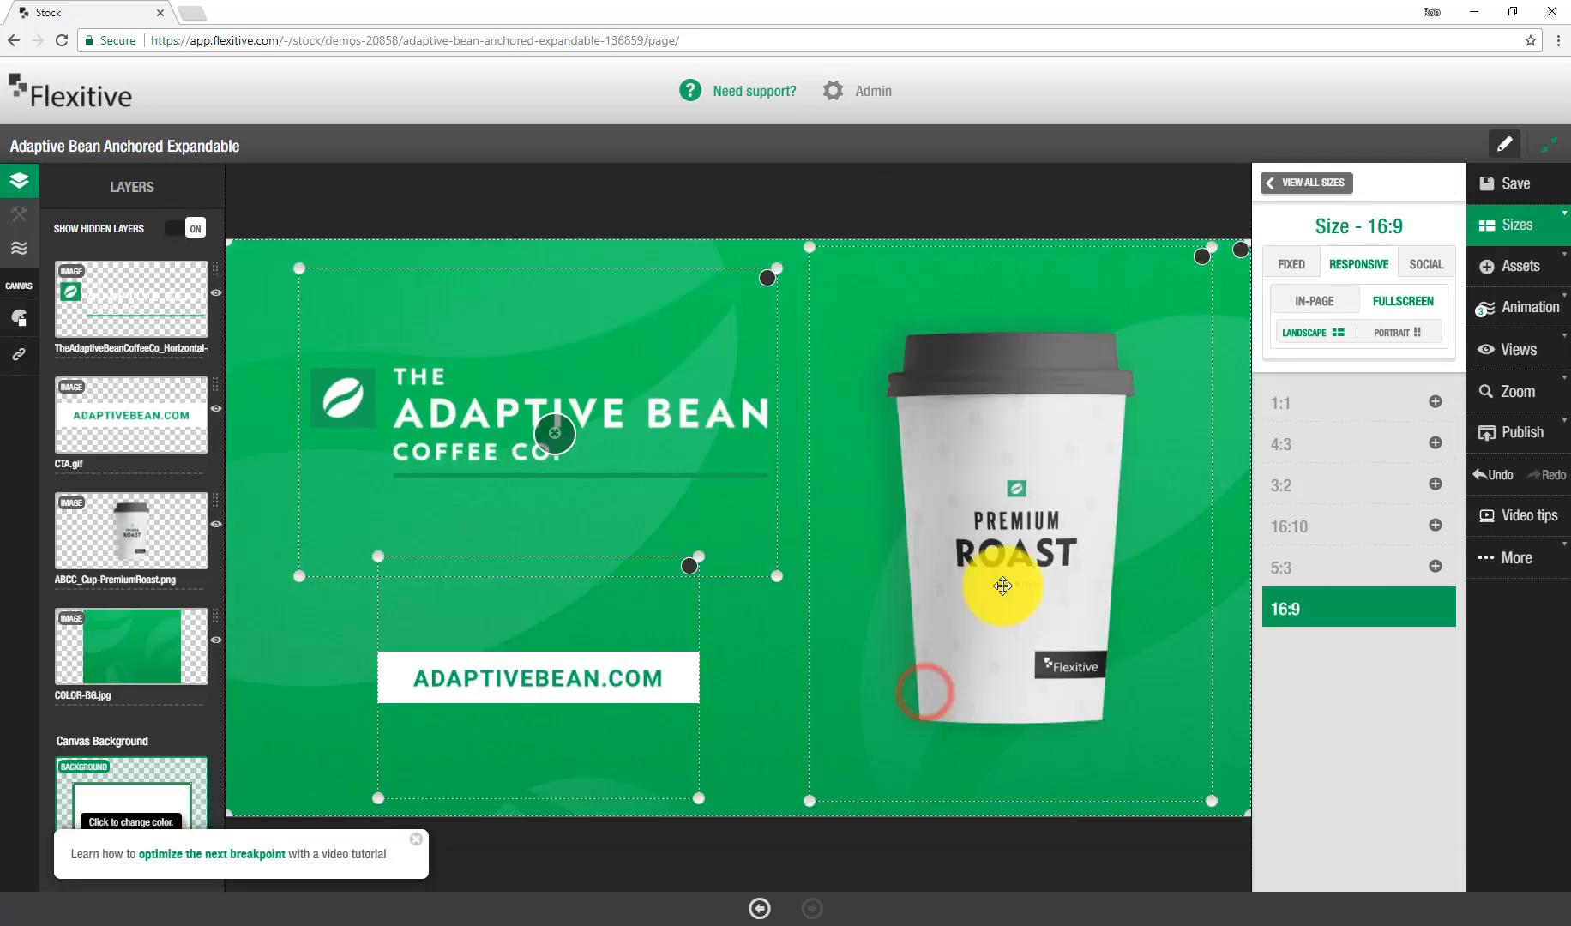
Step: In the 16:9 size, move the logo to the top centre and resize the coffee cup on the right
left_click(948, 409)
left_click_drag(805, 246, 779, 410)
left_click(1076, 579)
left_click(653, 437)
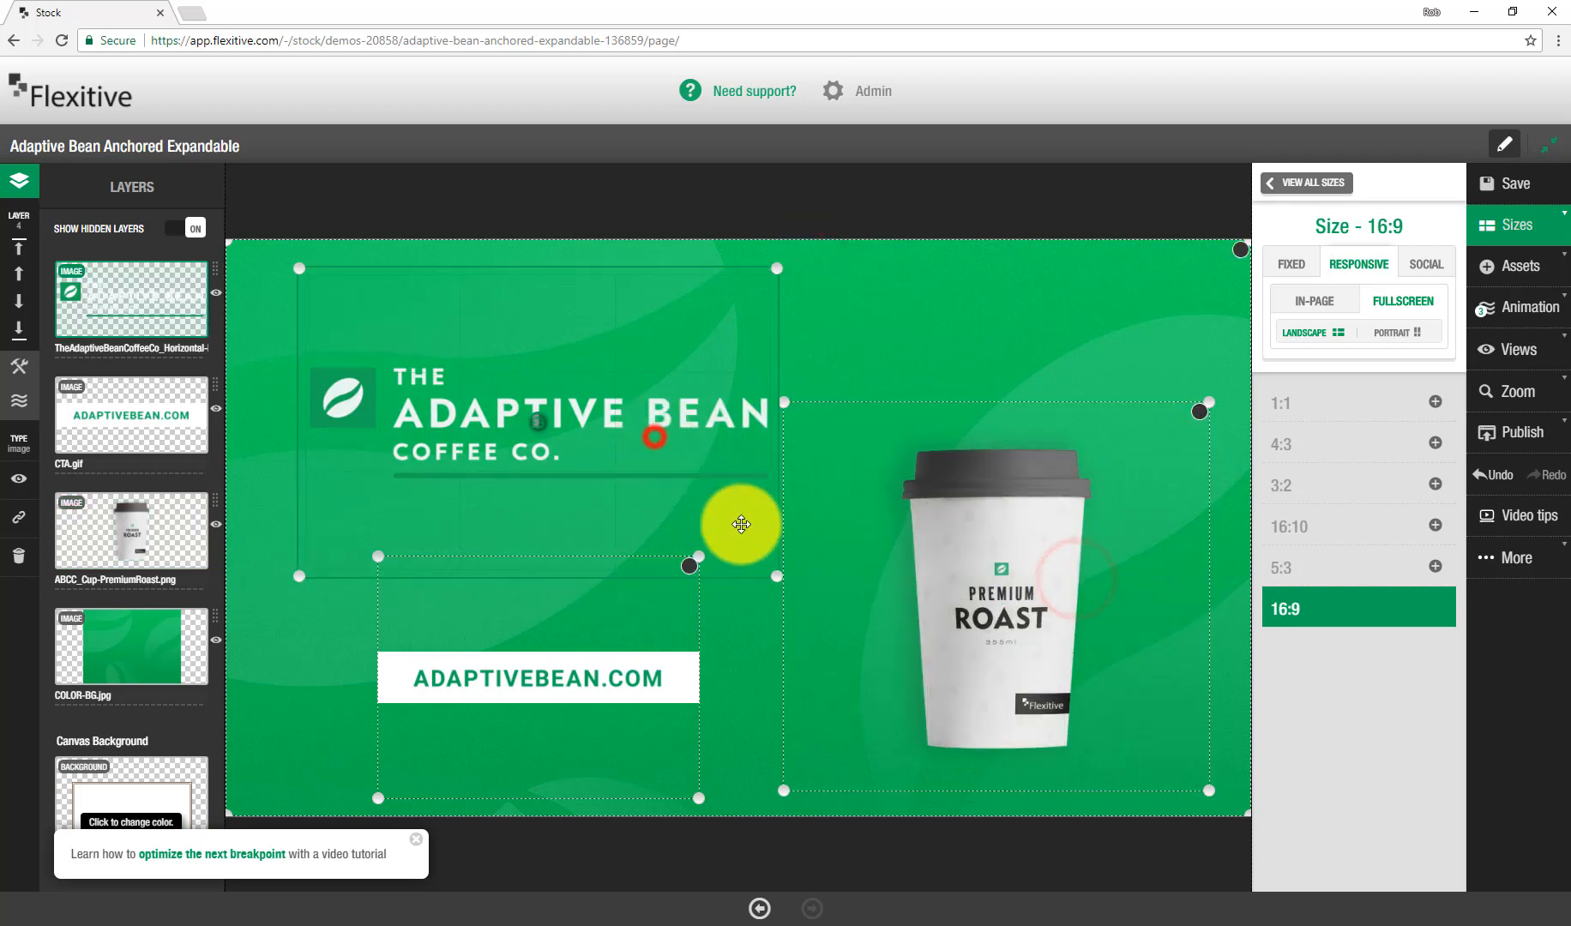
left_click_drag(778, 574, 1129, 370)
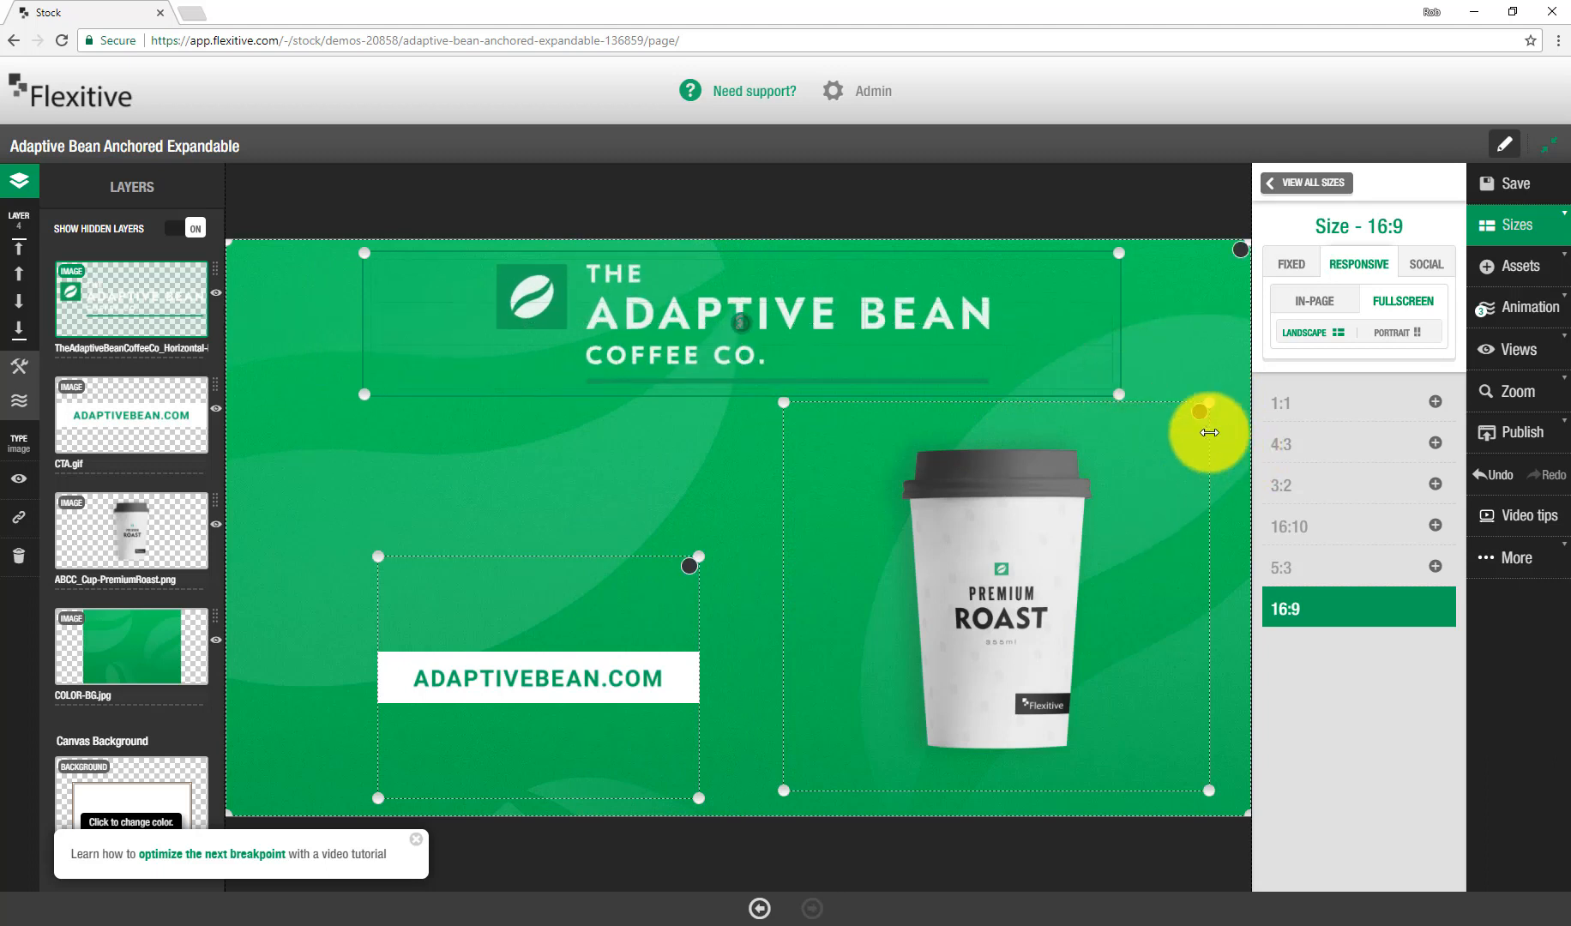
left_click_drag(1200, 418, 1209, 426)
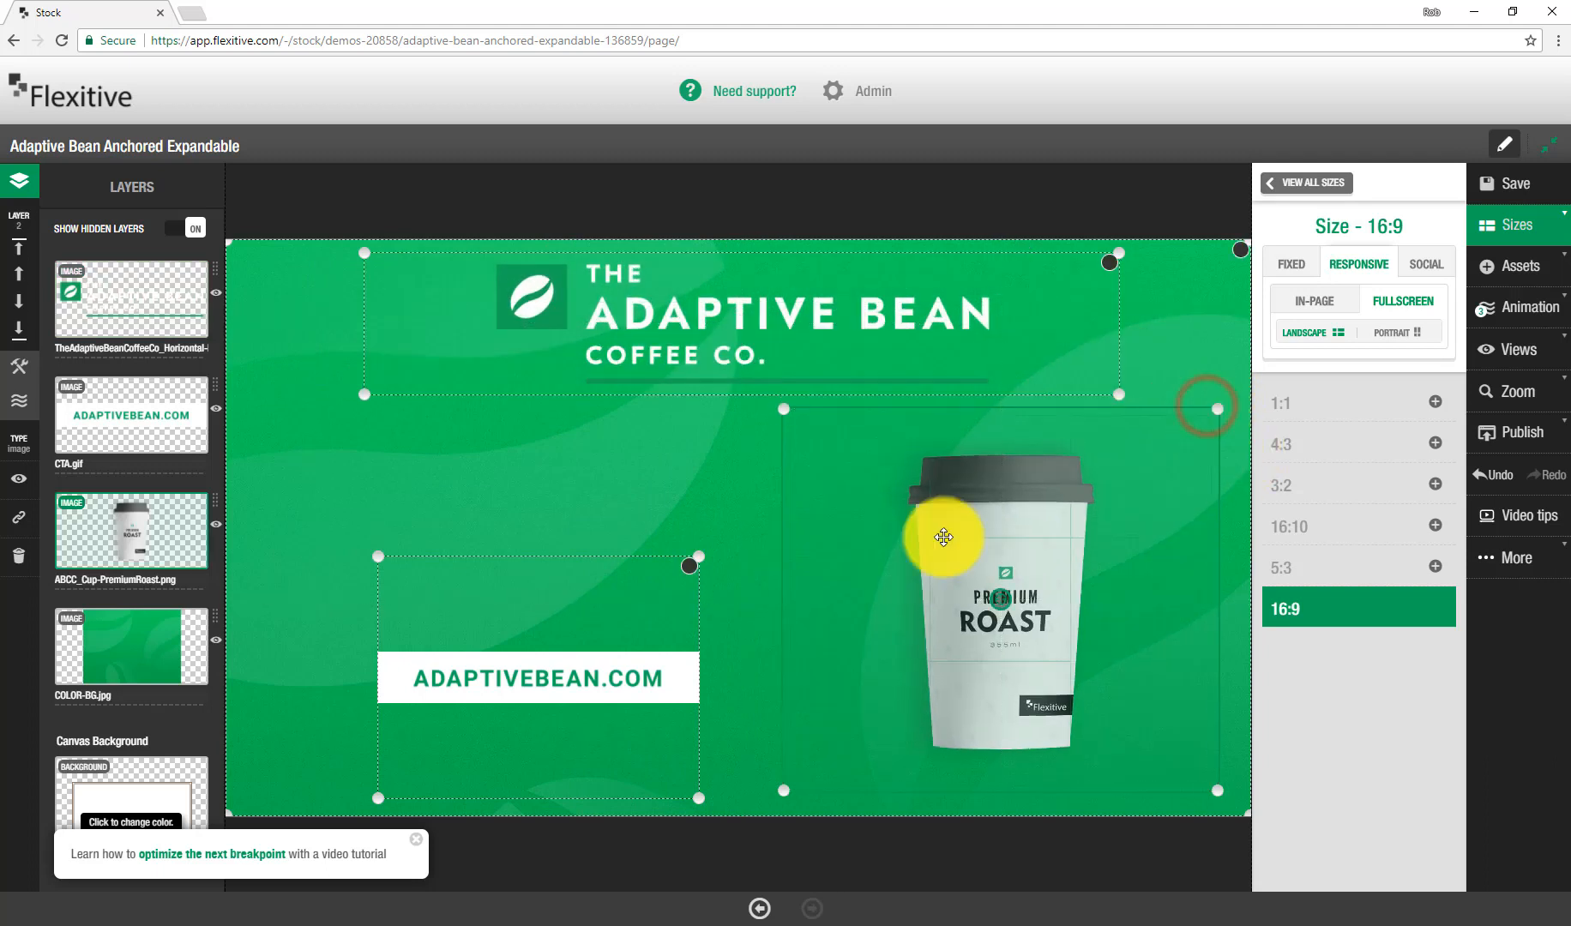
Step: Enlarge the CTA and move it to the lower left
left_click(637, 674)
left_click_drag(699, 558, 768, 671)
left_click_drag(733, 694, 700, 673)
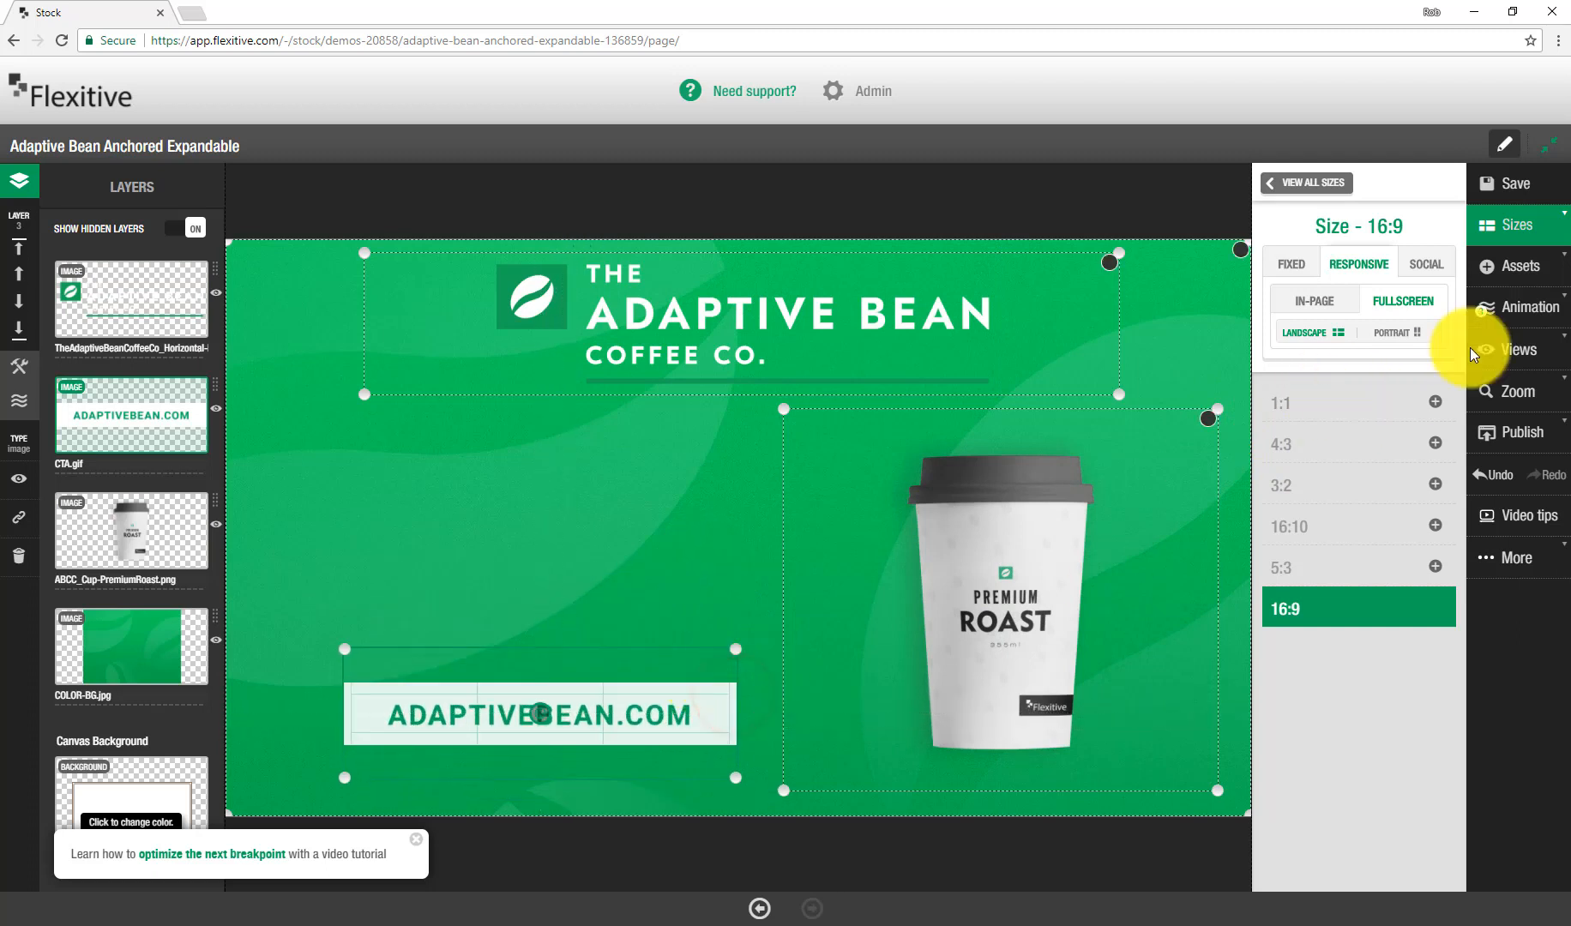
Step: Add a text box and set it to show only on this size
left_click(1509, 266)
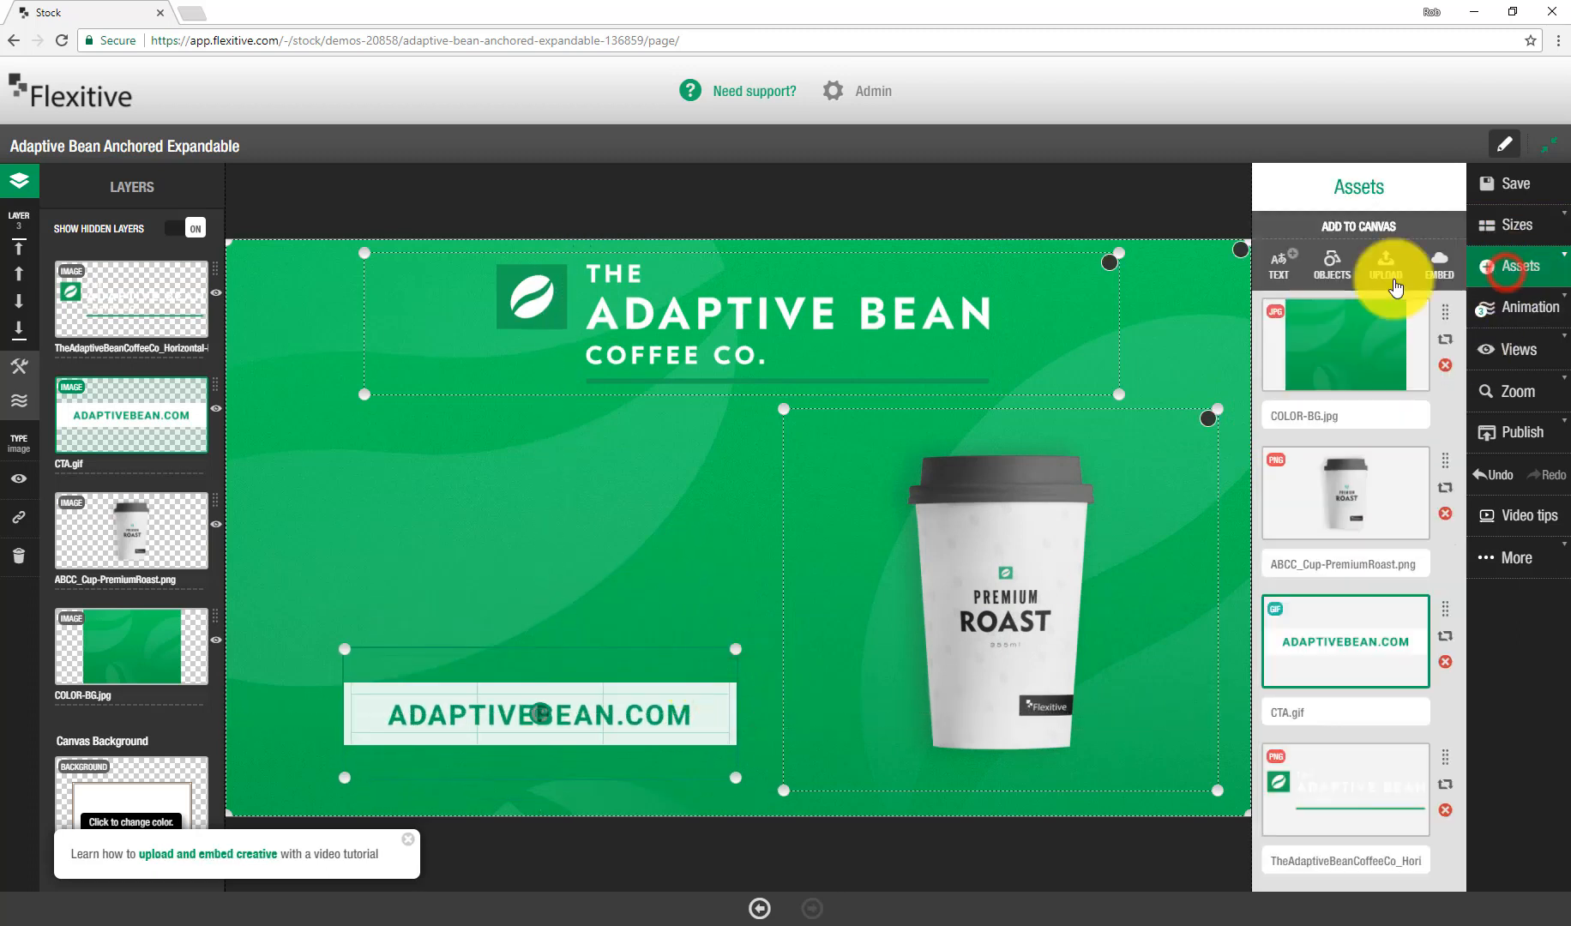
left_click(1289, 274)
left_click(403, 476)
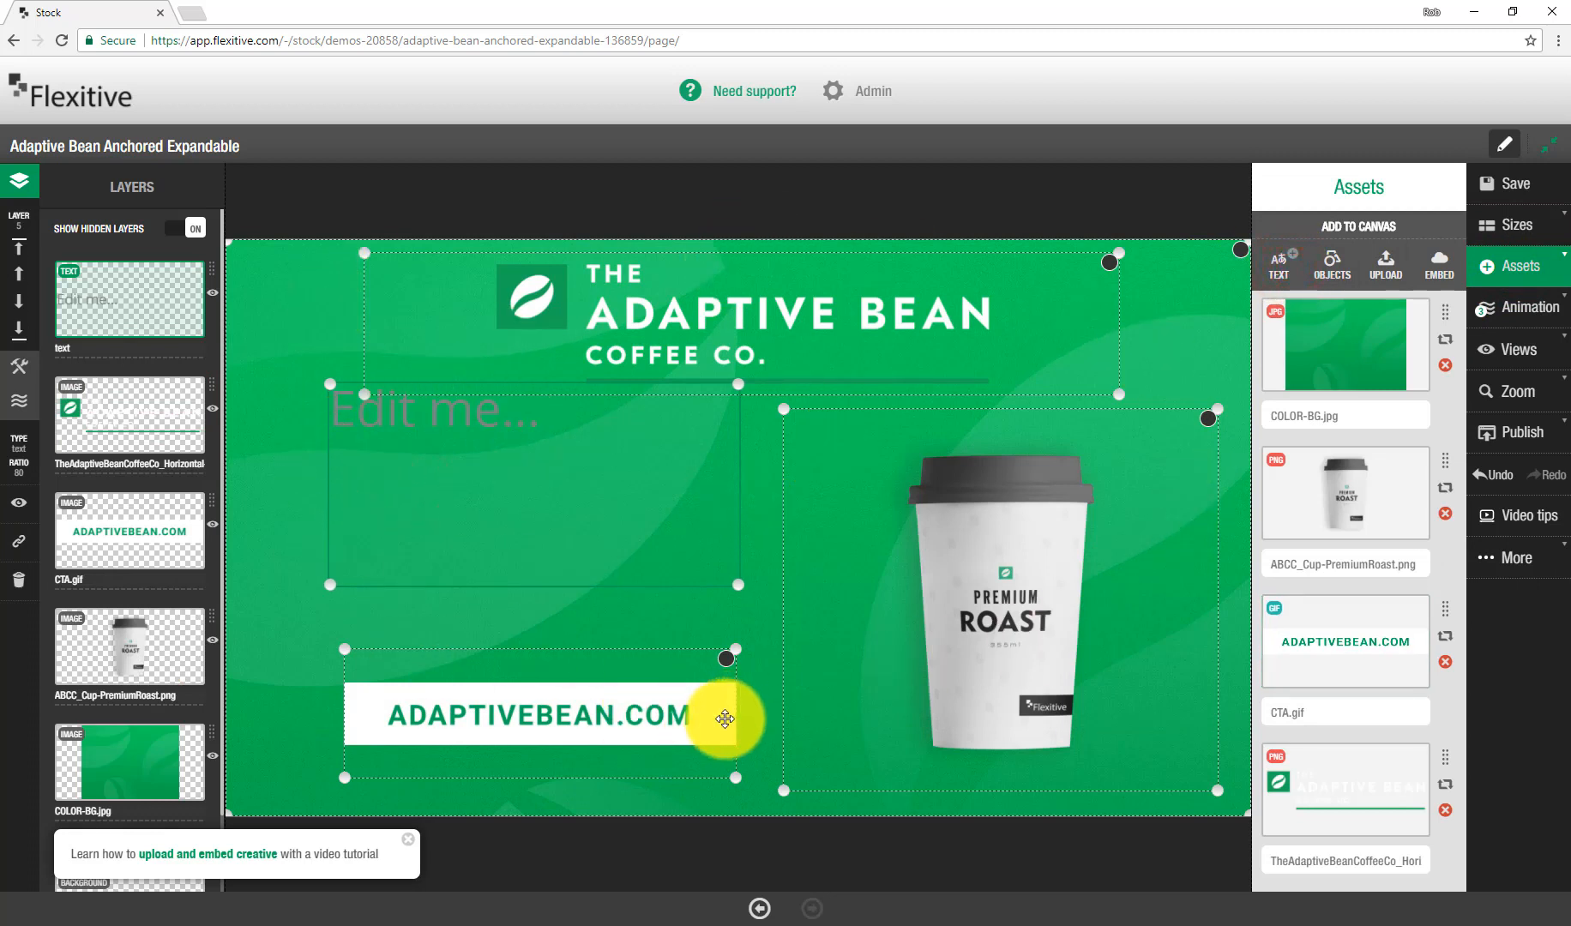
left_click(12, 367)
left_click(118, 411)
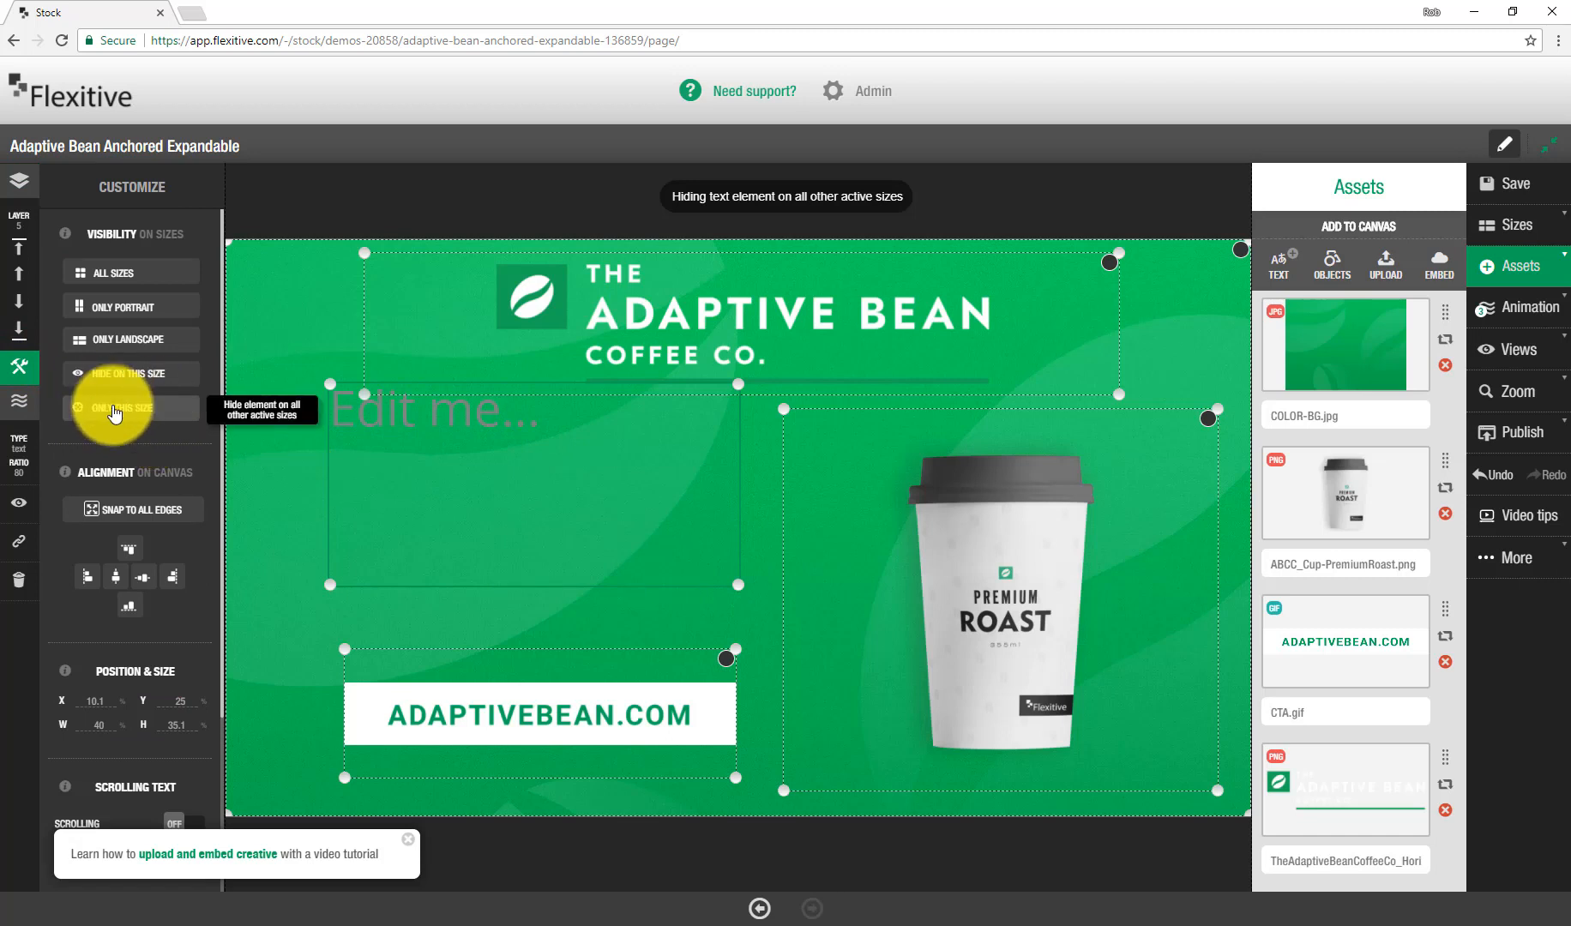
Step: Move the text box down, select its text, and set the font to Montserrat in white
left_click_drag(448, 470, 451, 515)
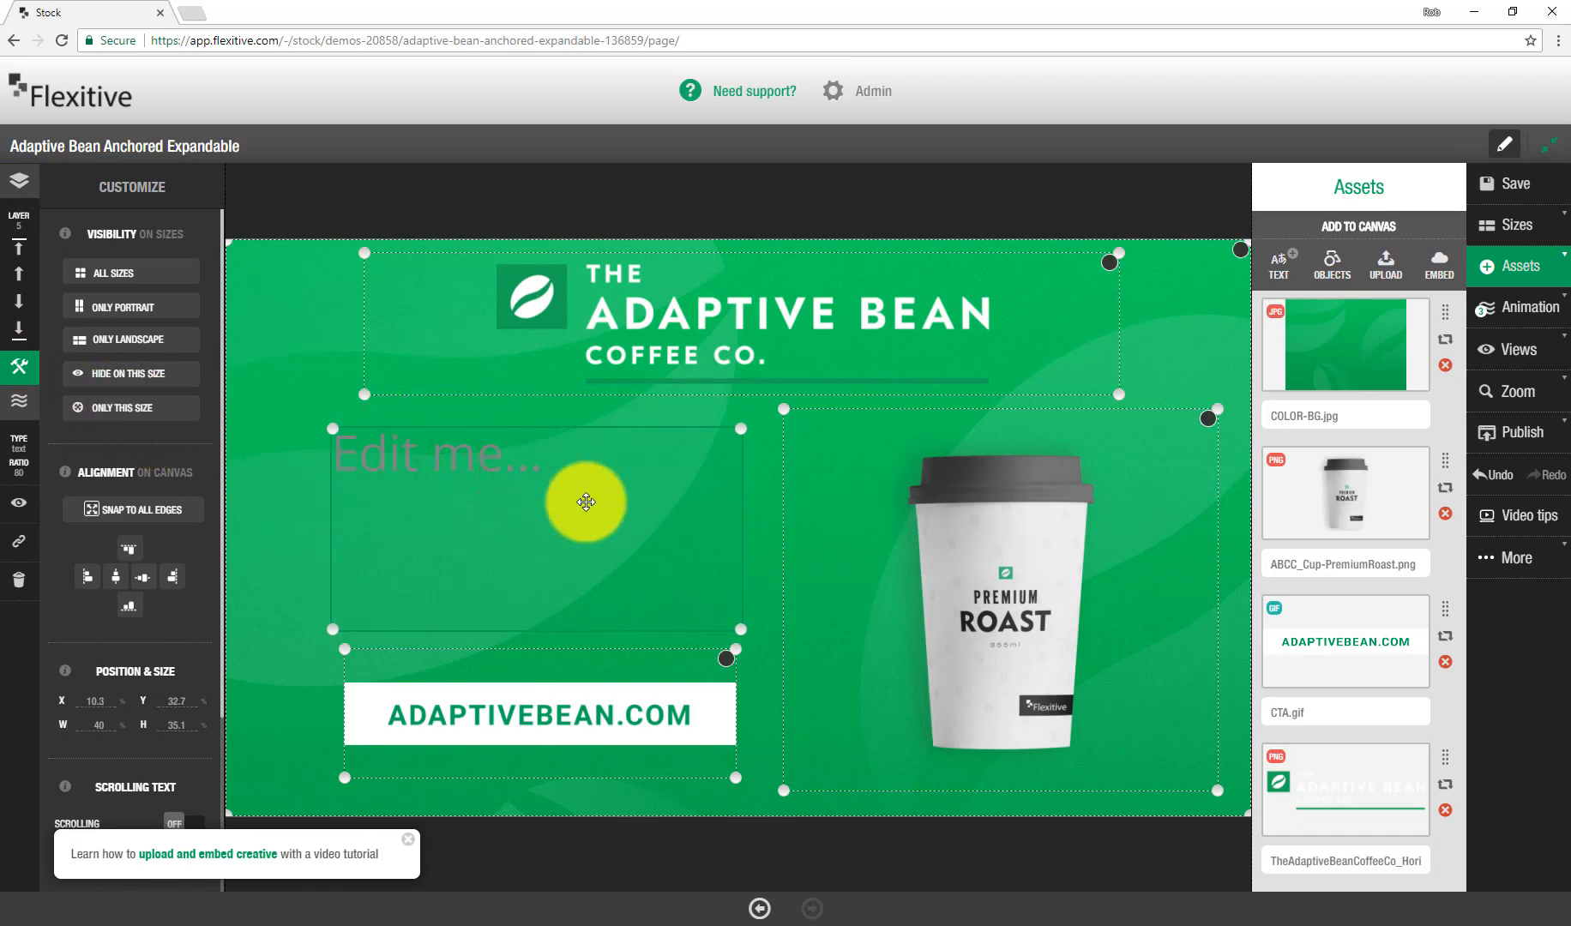
double_click(587, 501)
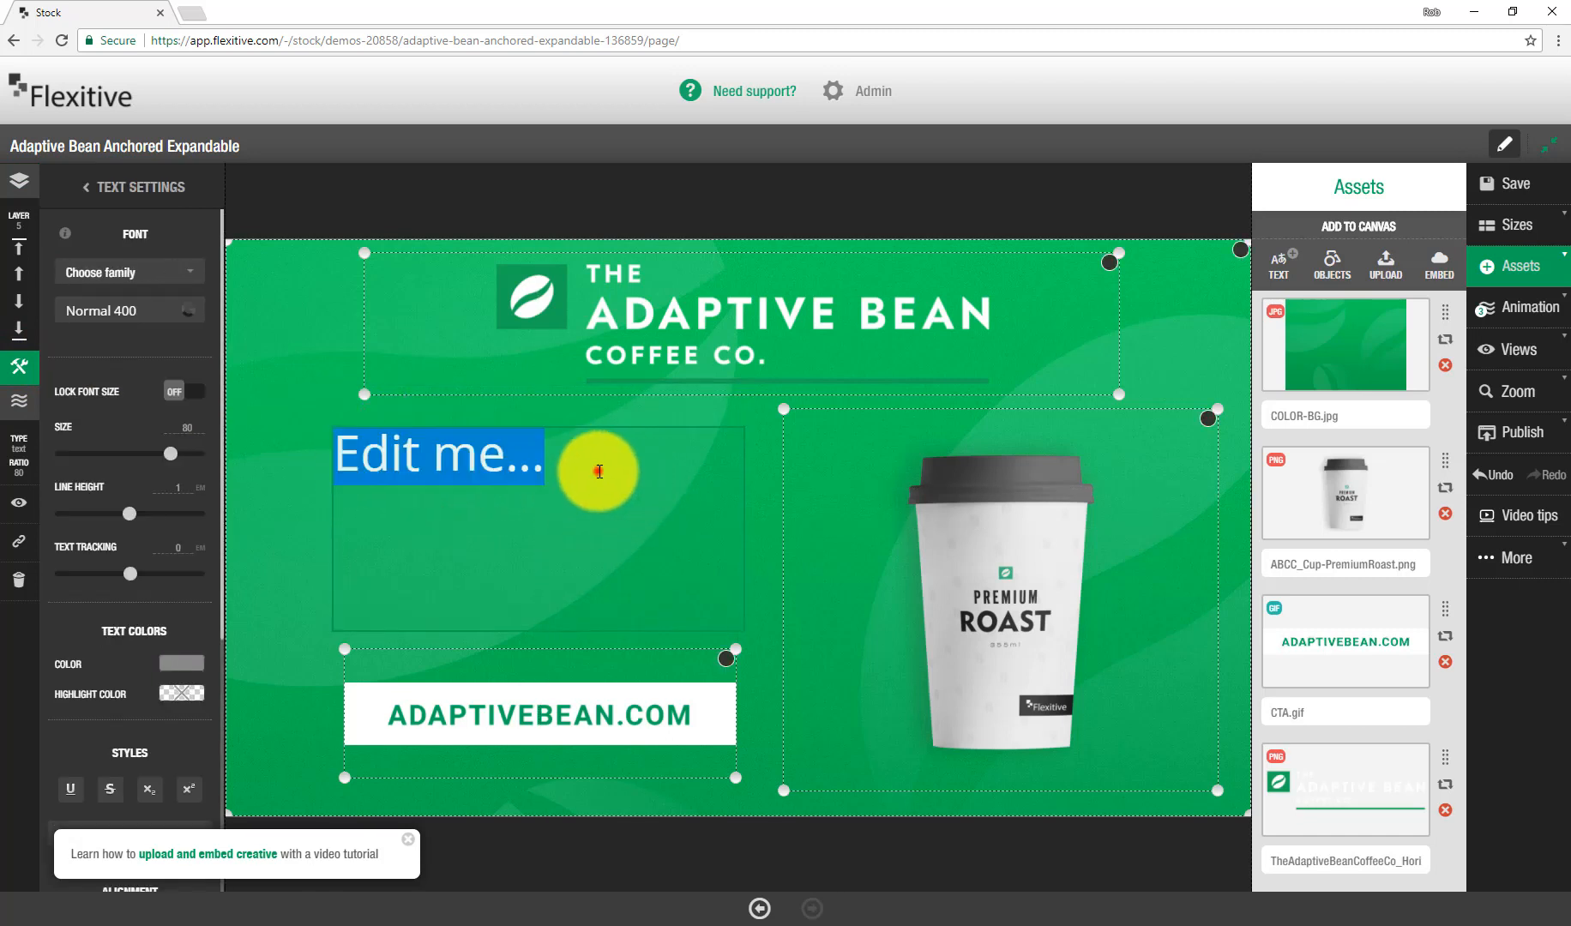
triple_click(597, 470)
left_click(156, 280)
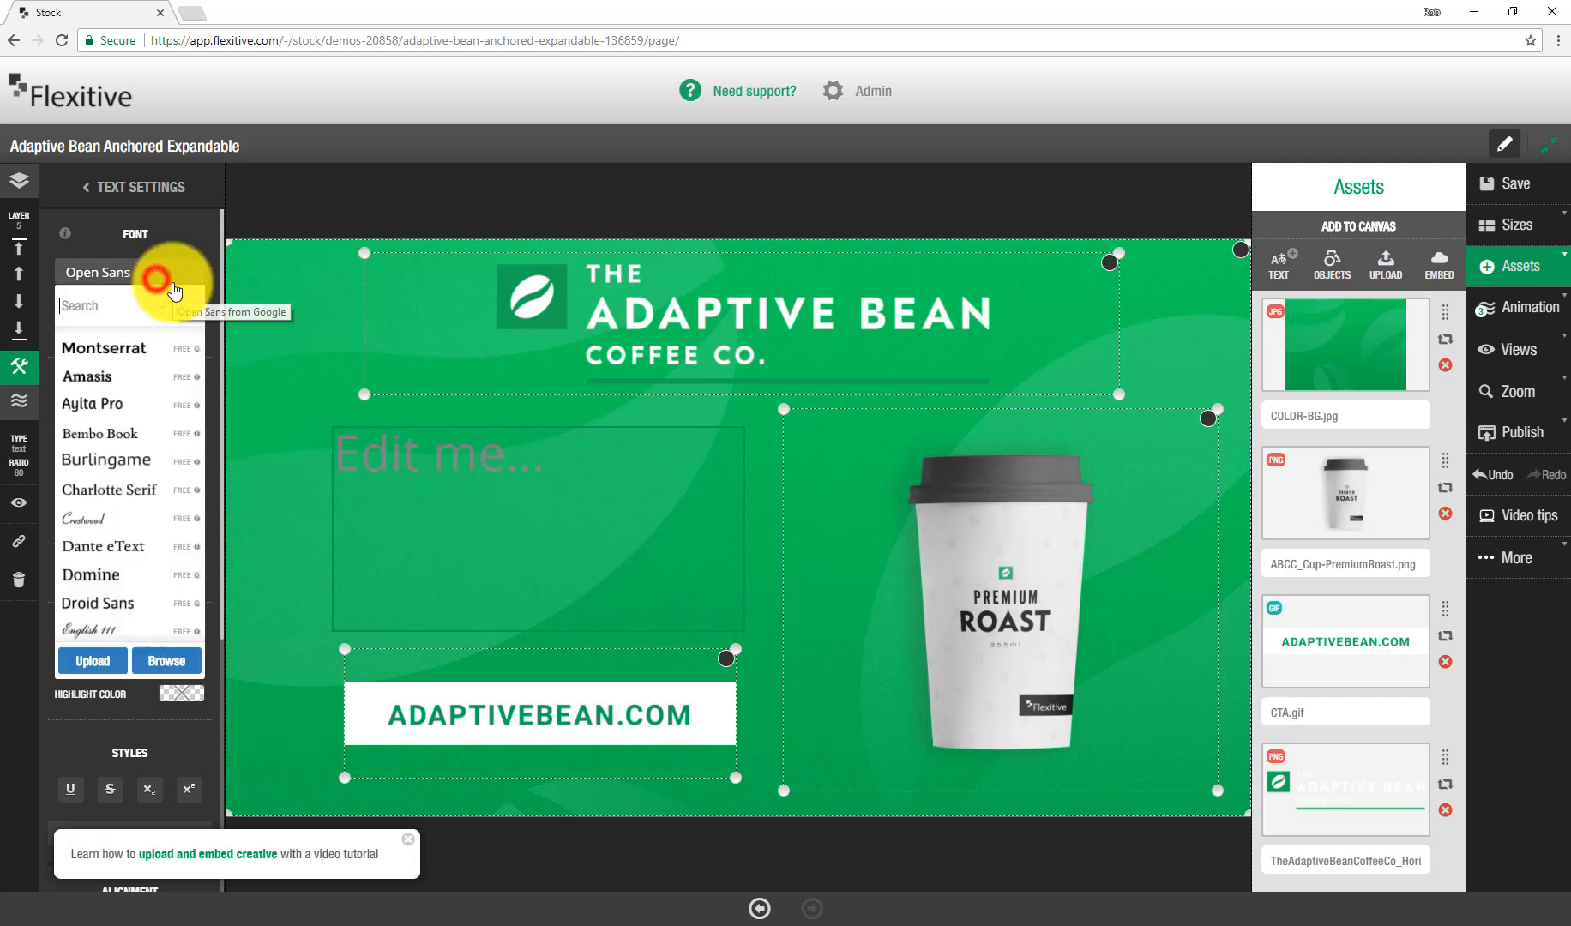
left_click(113, 348)
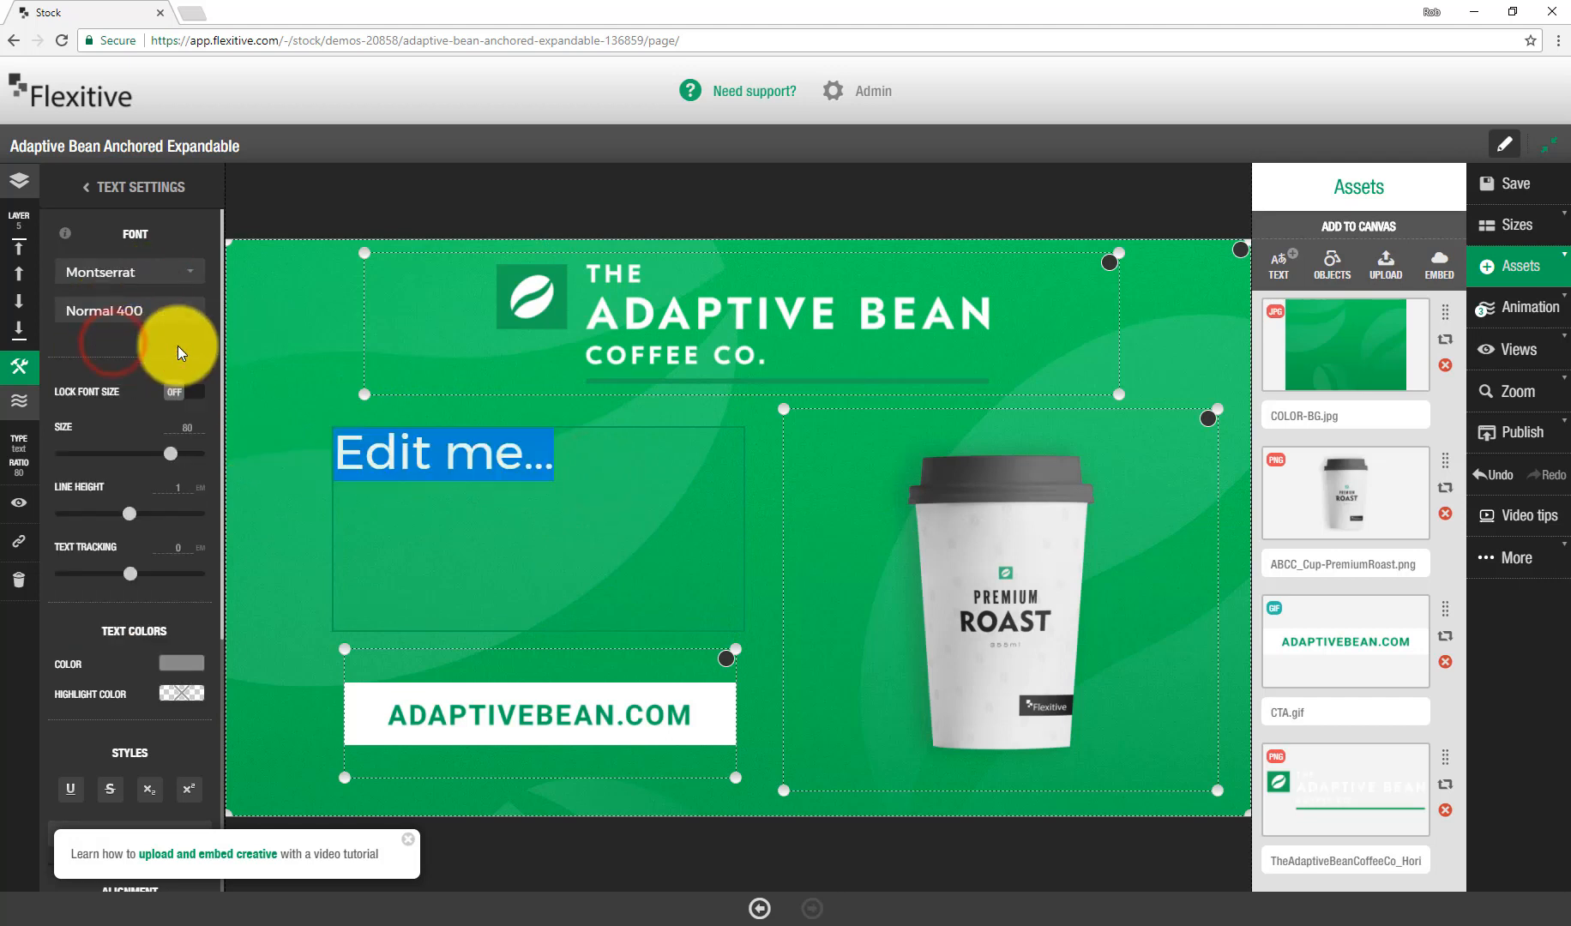
left_click(190, 663)
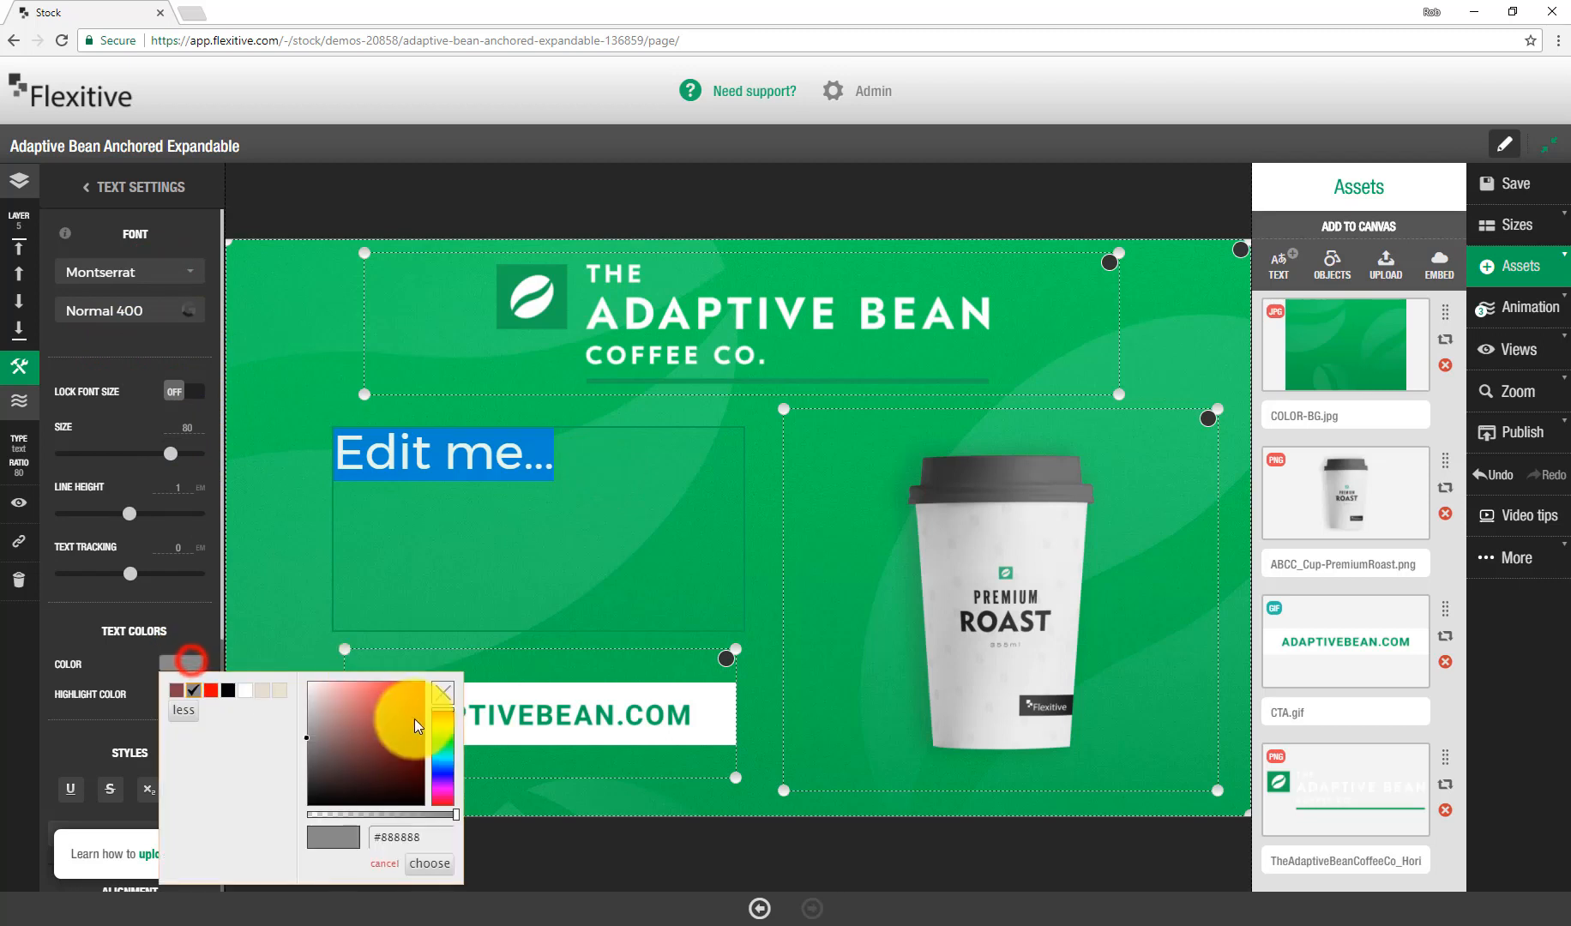
left_click(432, 868)
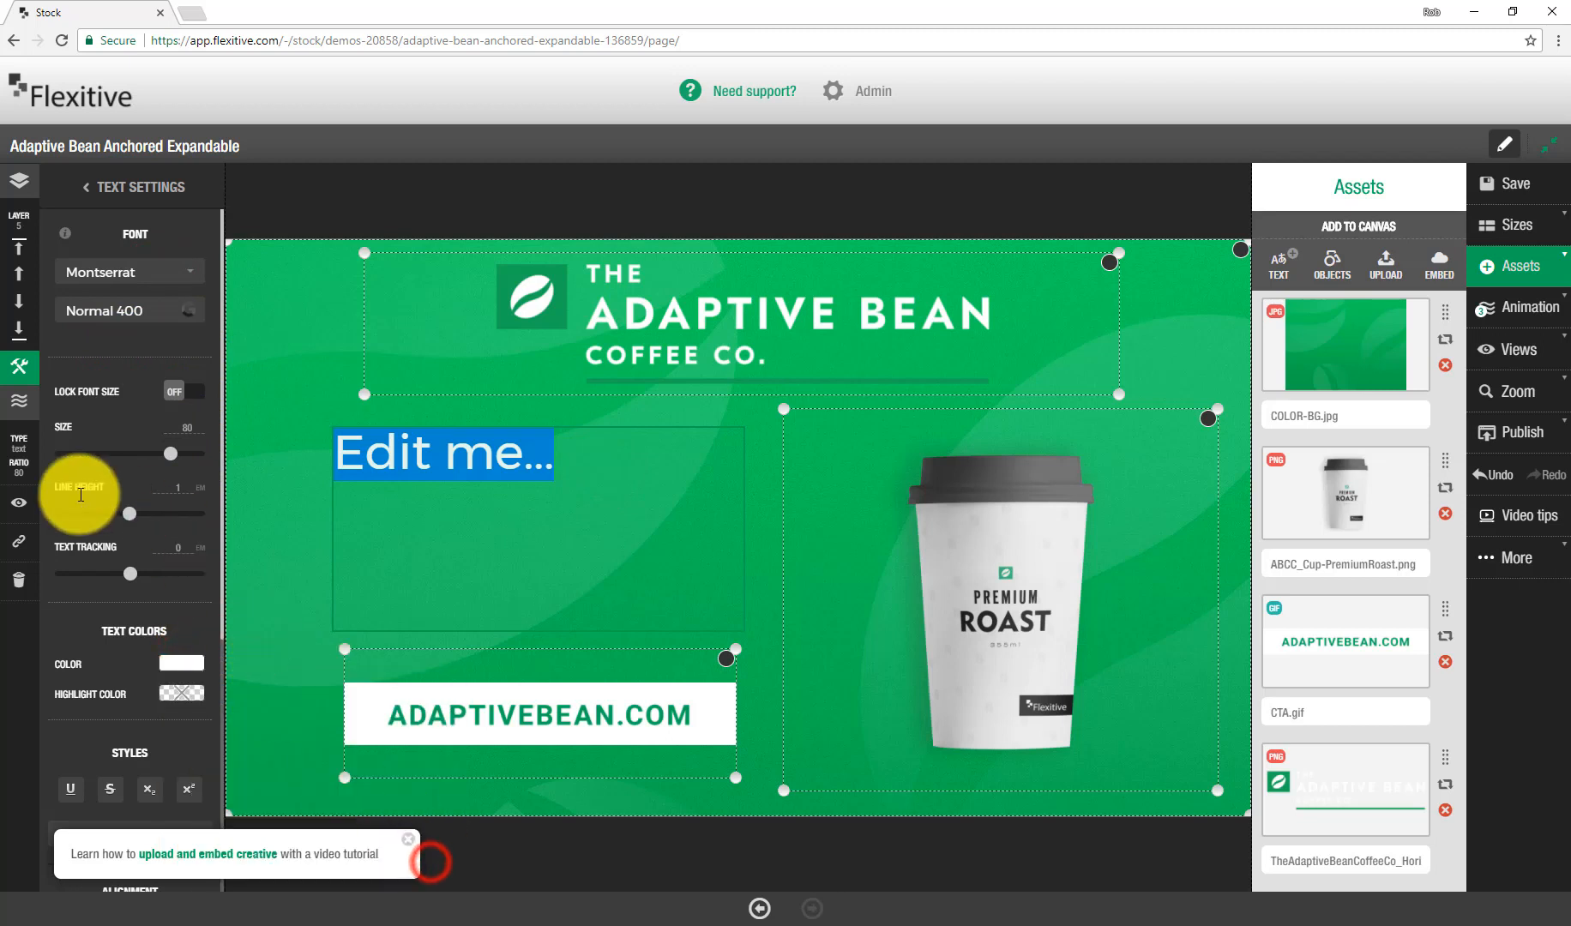
Step: Center-align the text box's text and replace it with "Celebrate Coffee"
scroll(99, 583, "down", 5)
left_click(110, 543)
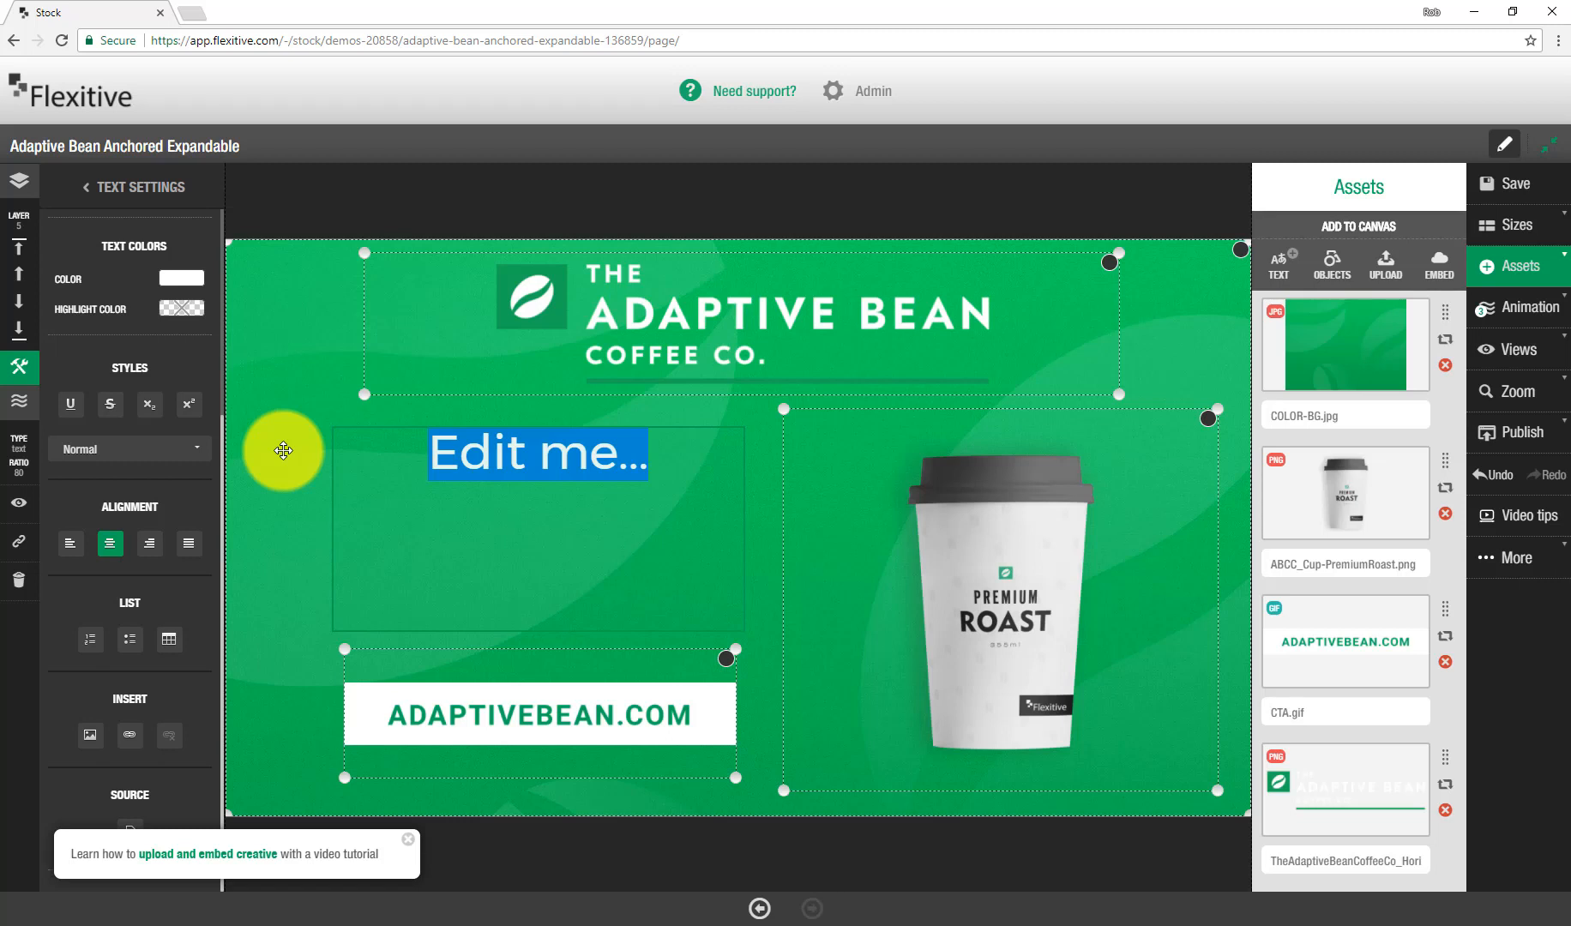
type("C")
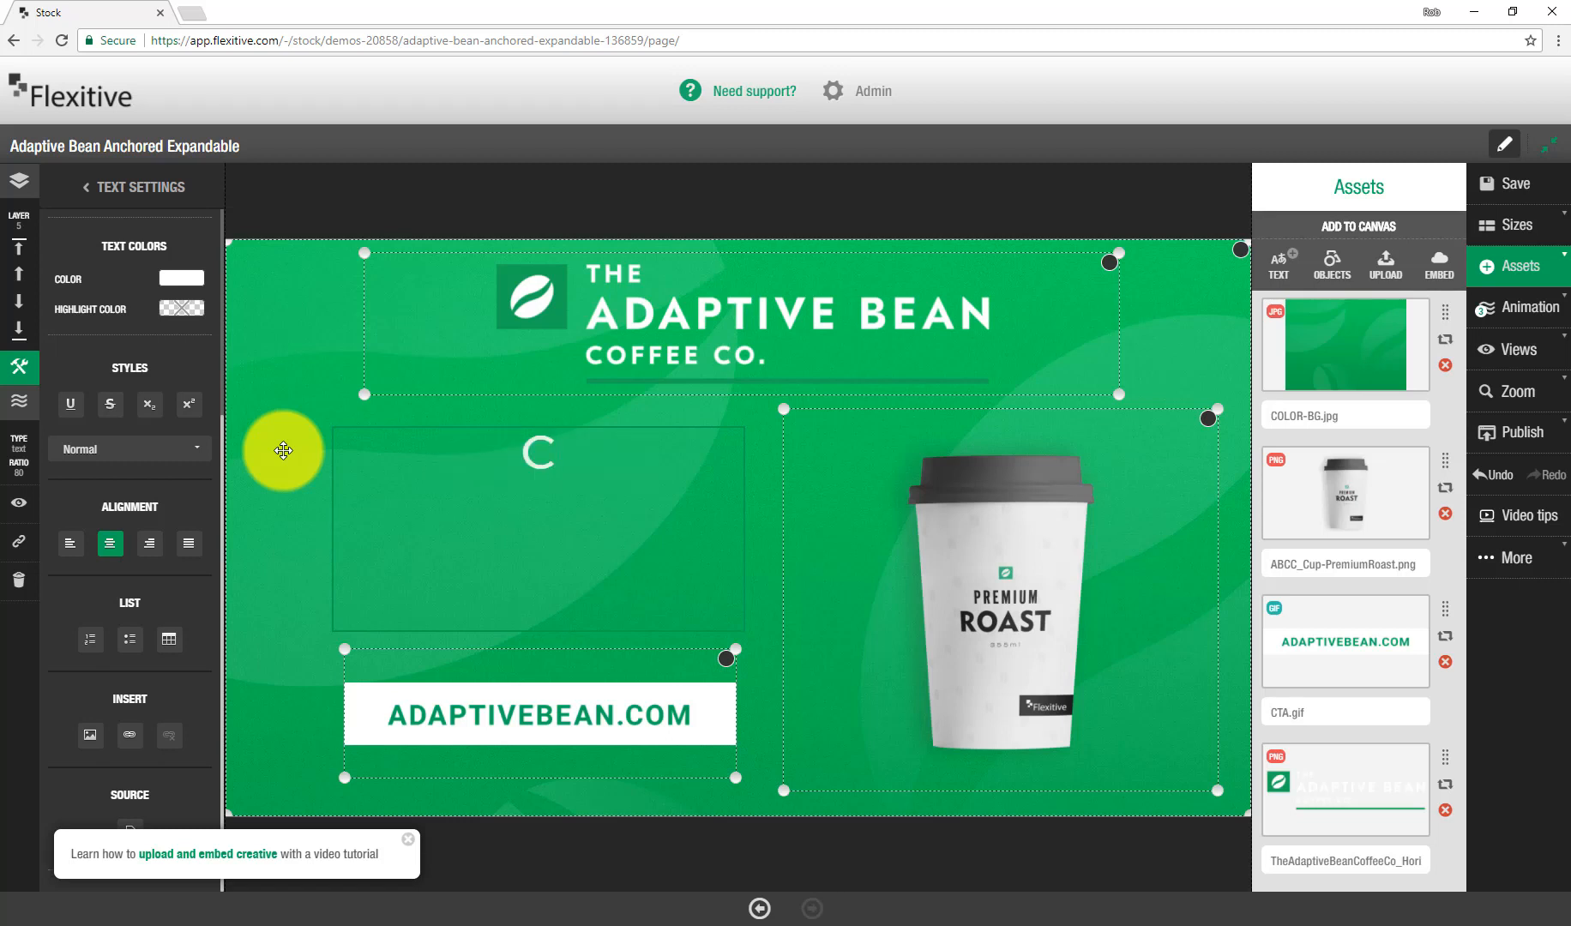
type("elebrate C")
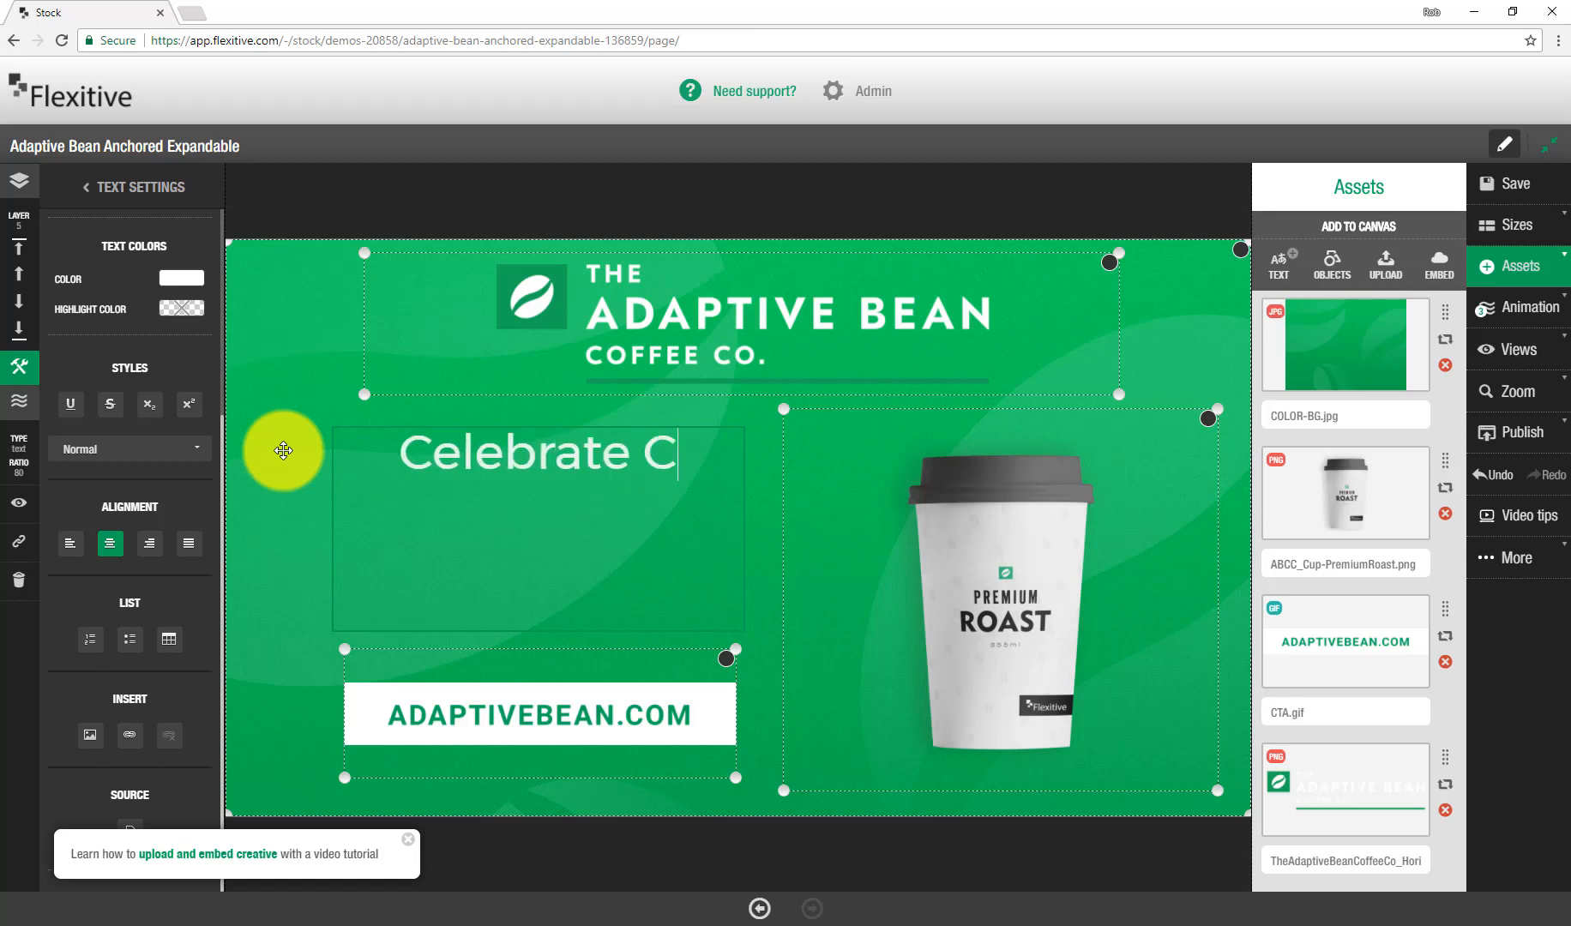
type("offee")
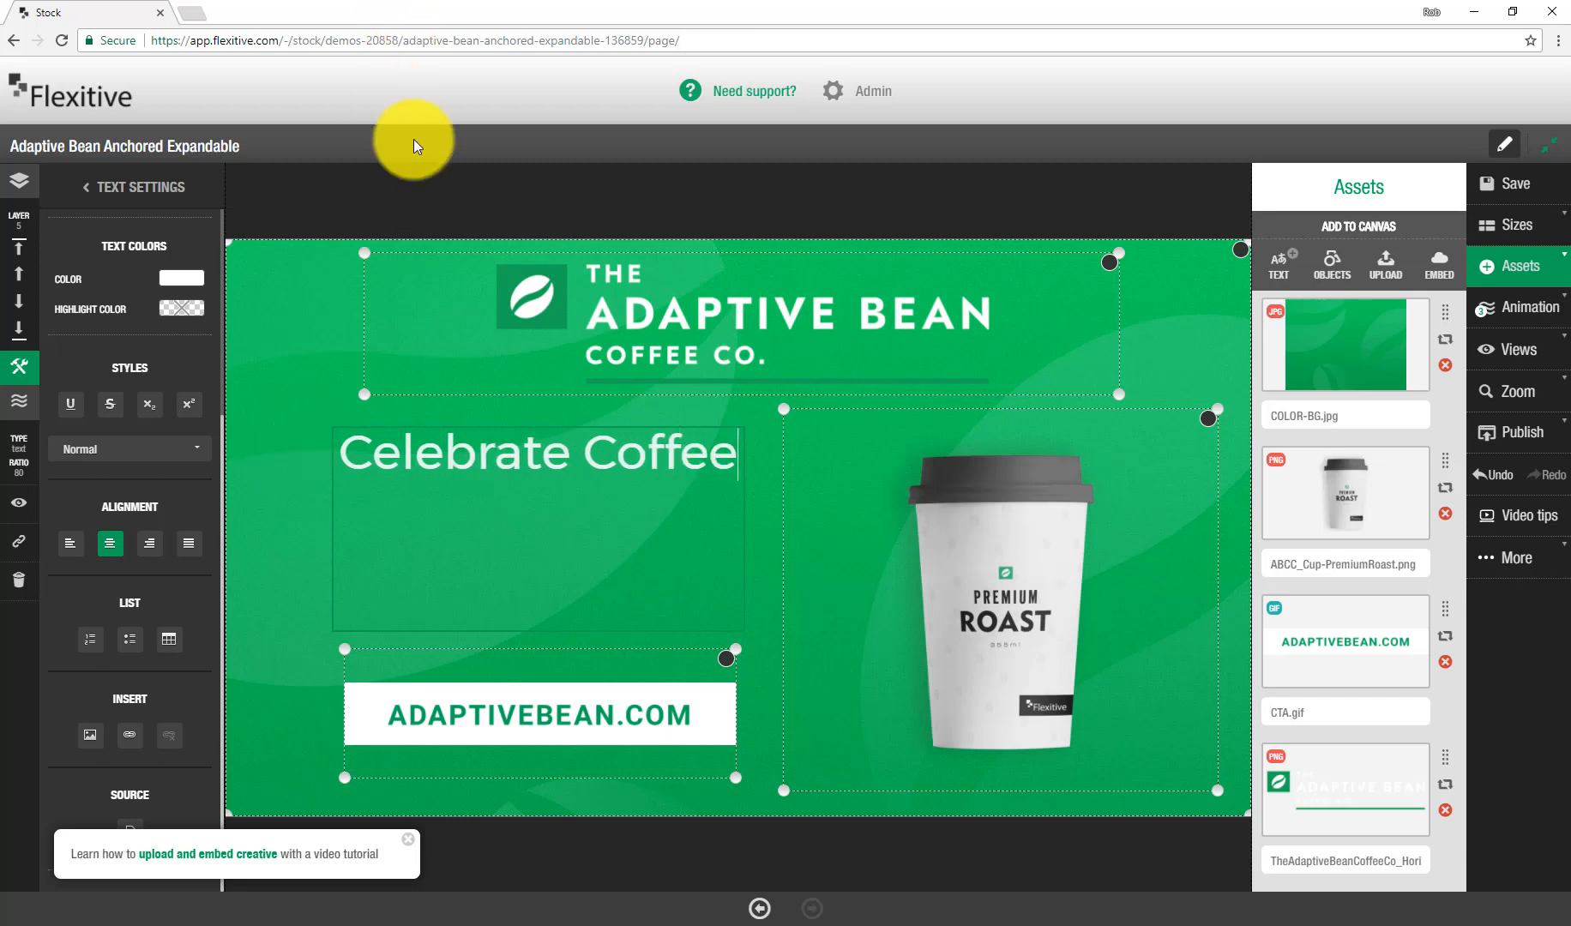
left_click(443, 204)
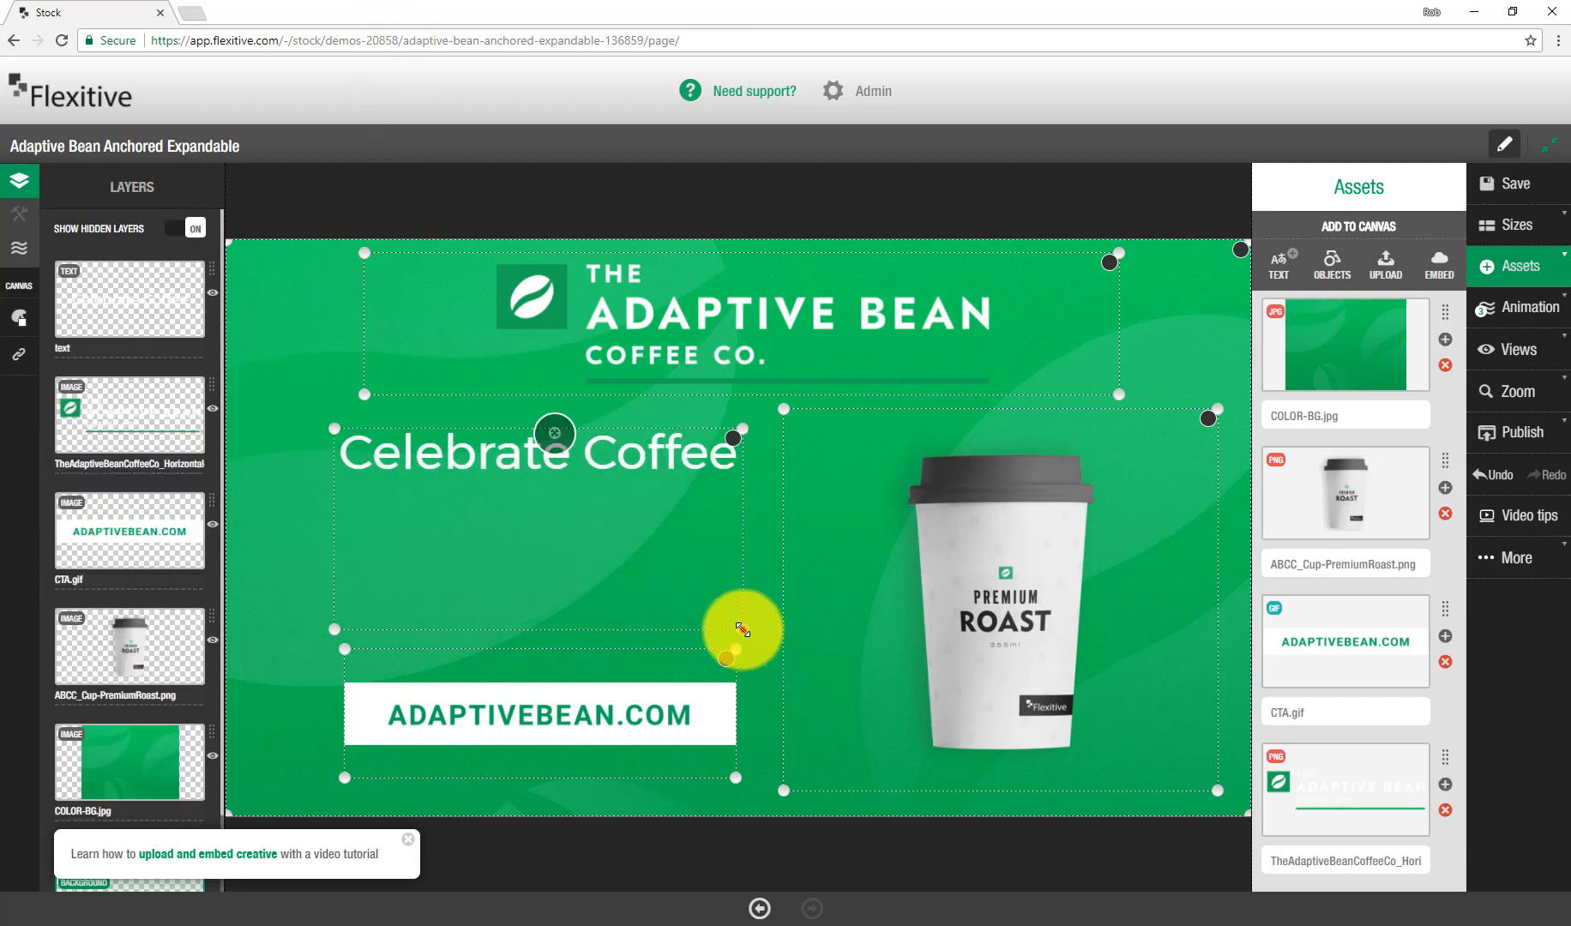
Step: Enlarge the headline text box and center-align it with the CTA as a group
left_click_drag(742, 630, 808, 525)
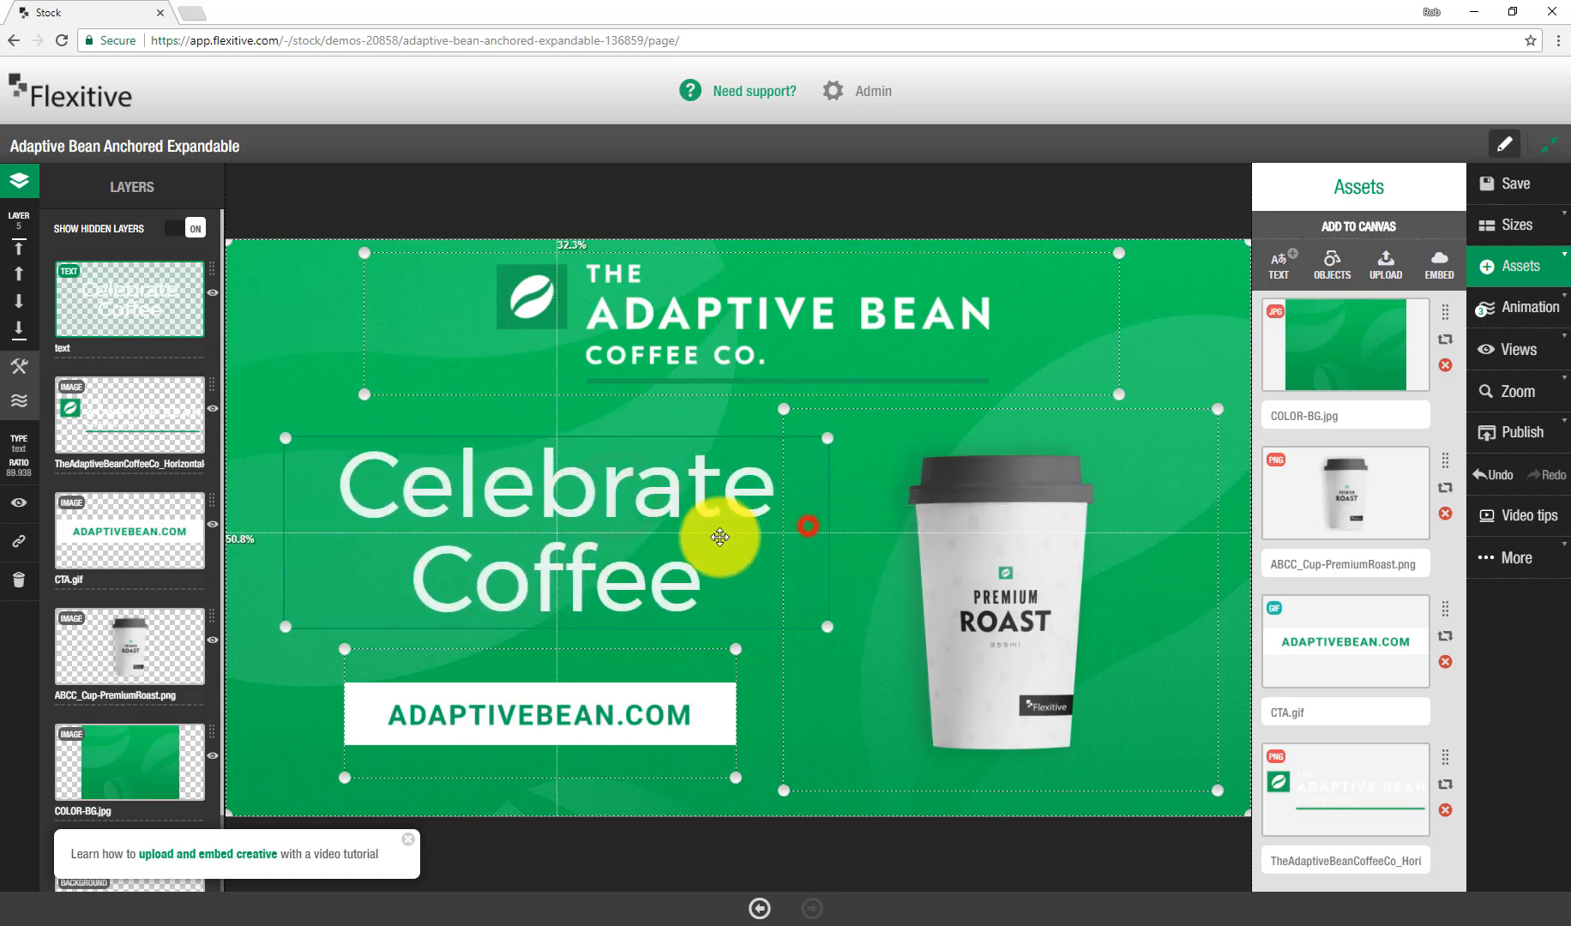
left_click(697, 703, "shift")
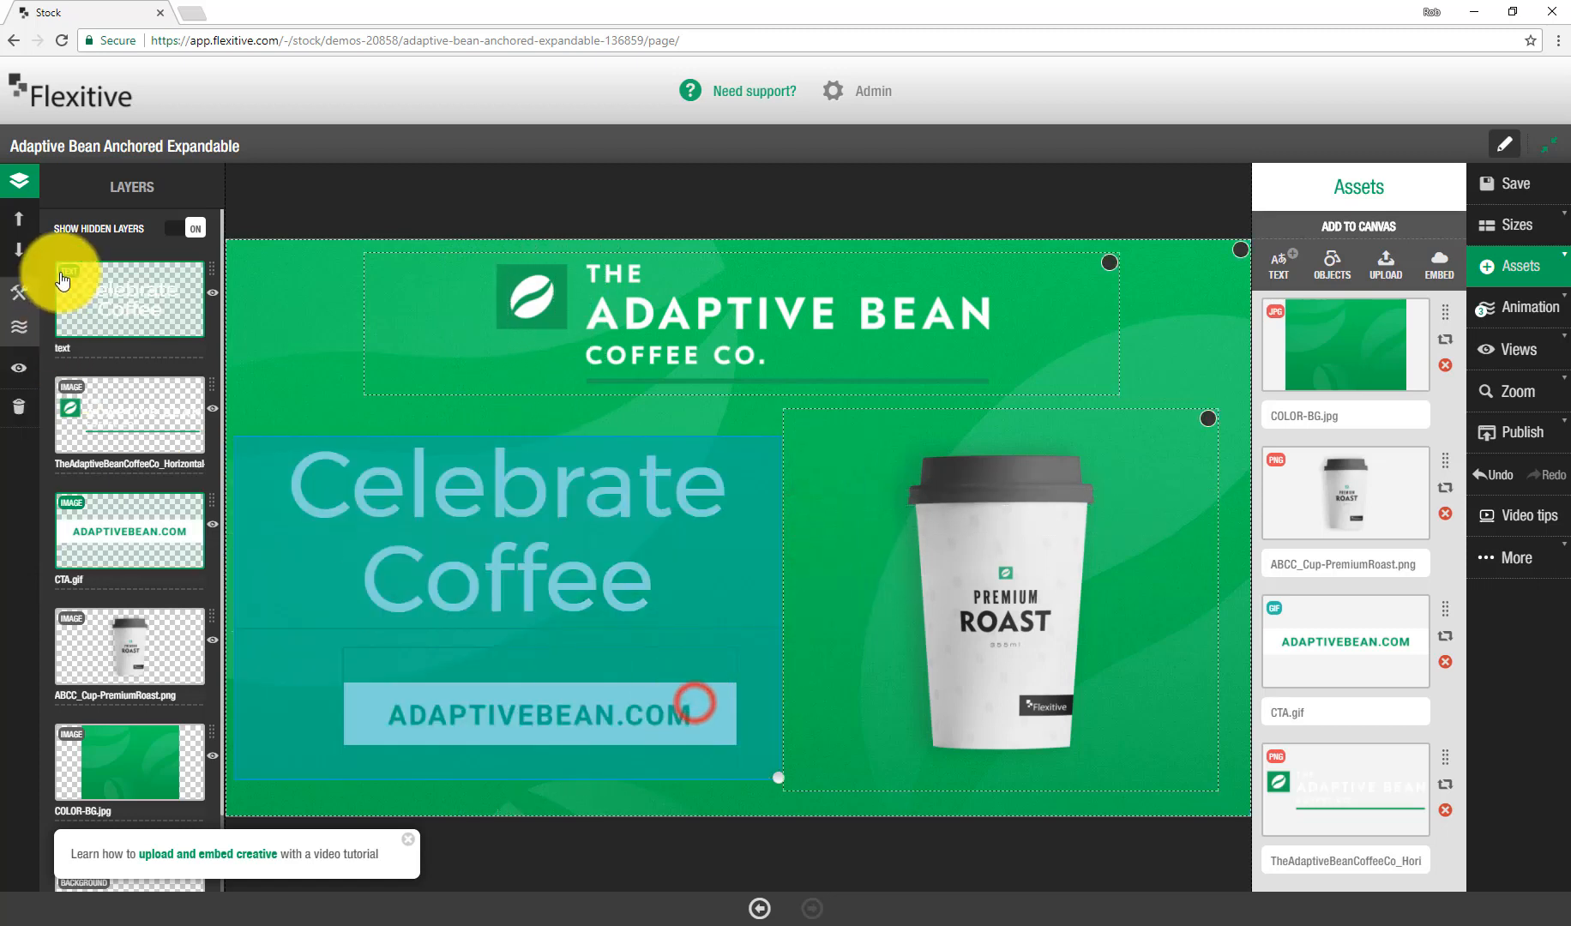
left_click(21, 292)
left_click(118, 300)
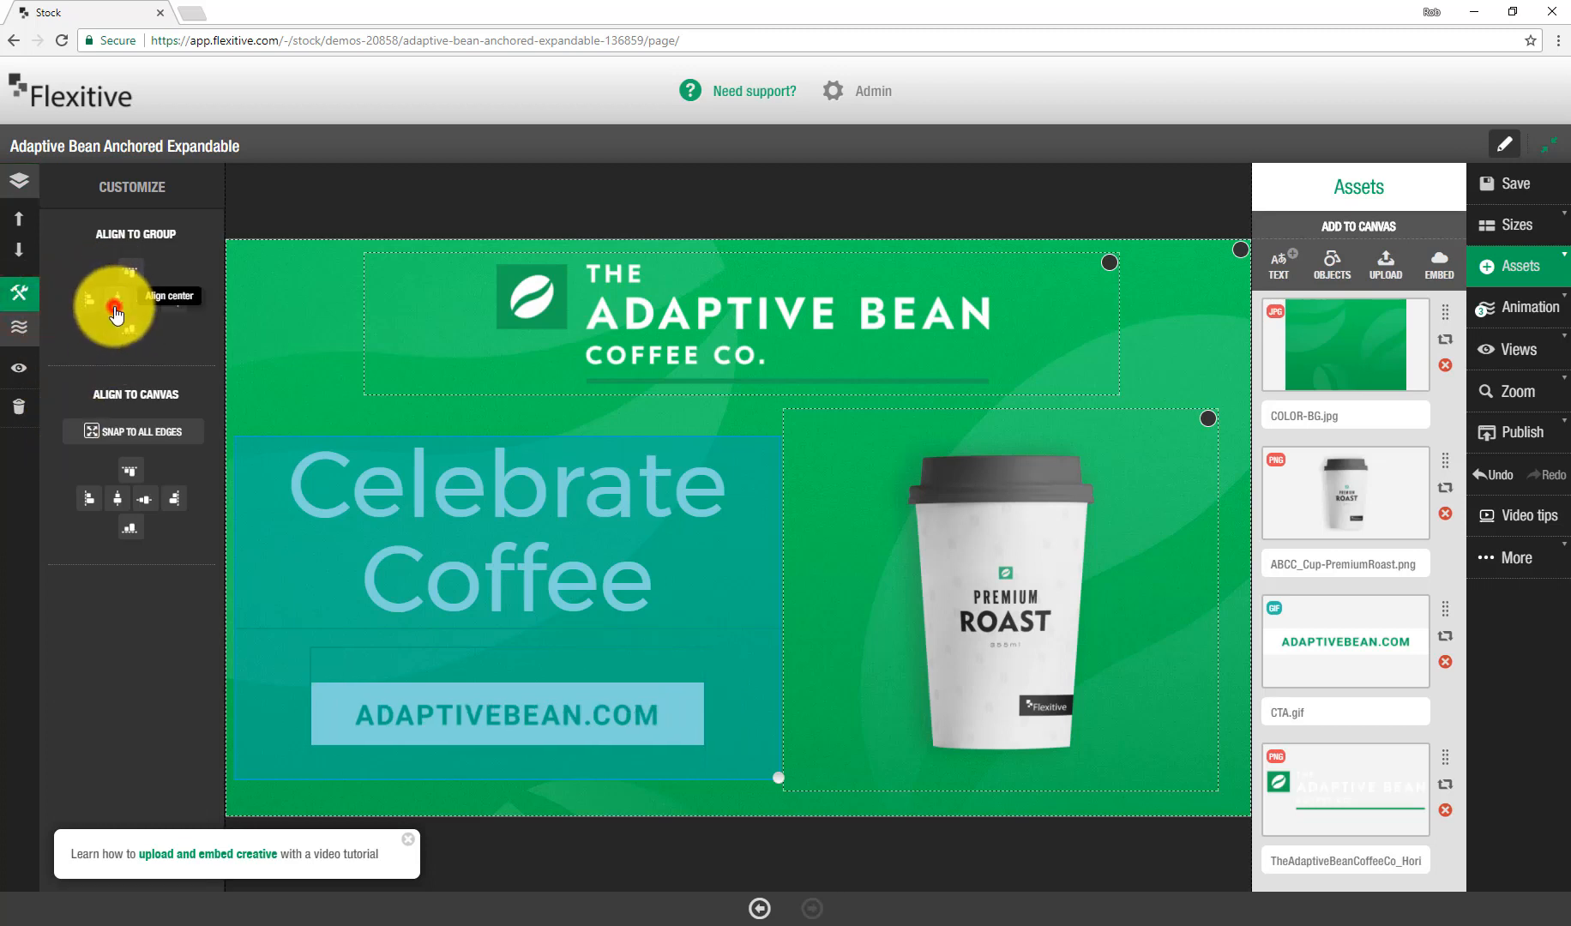
left_click(643, 221)
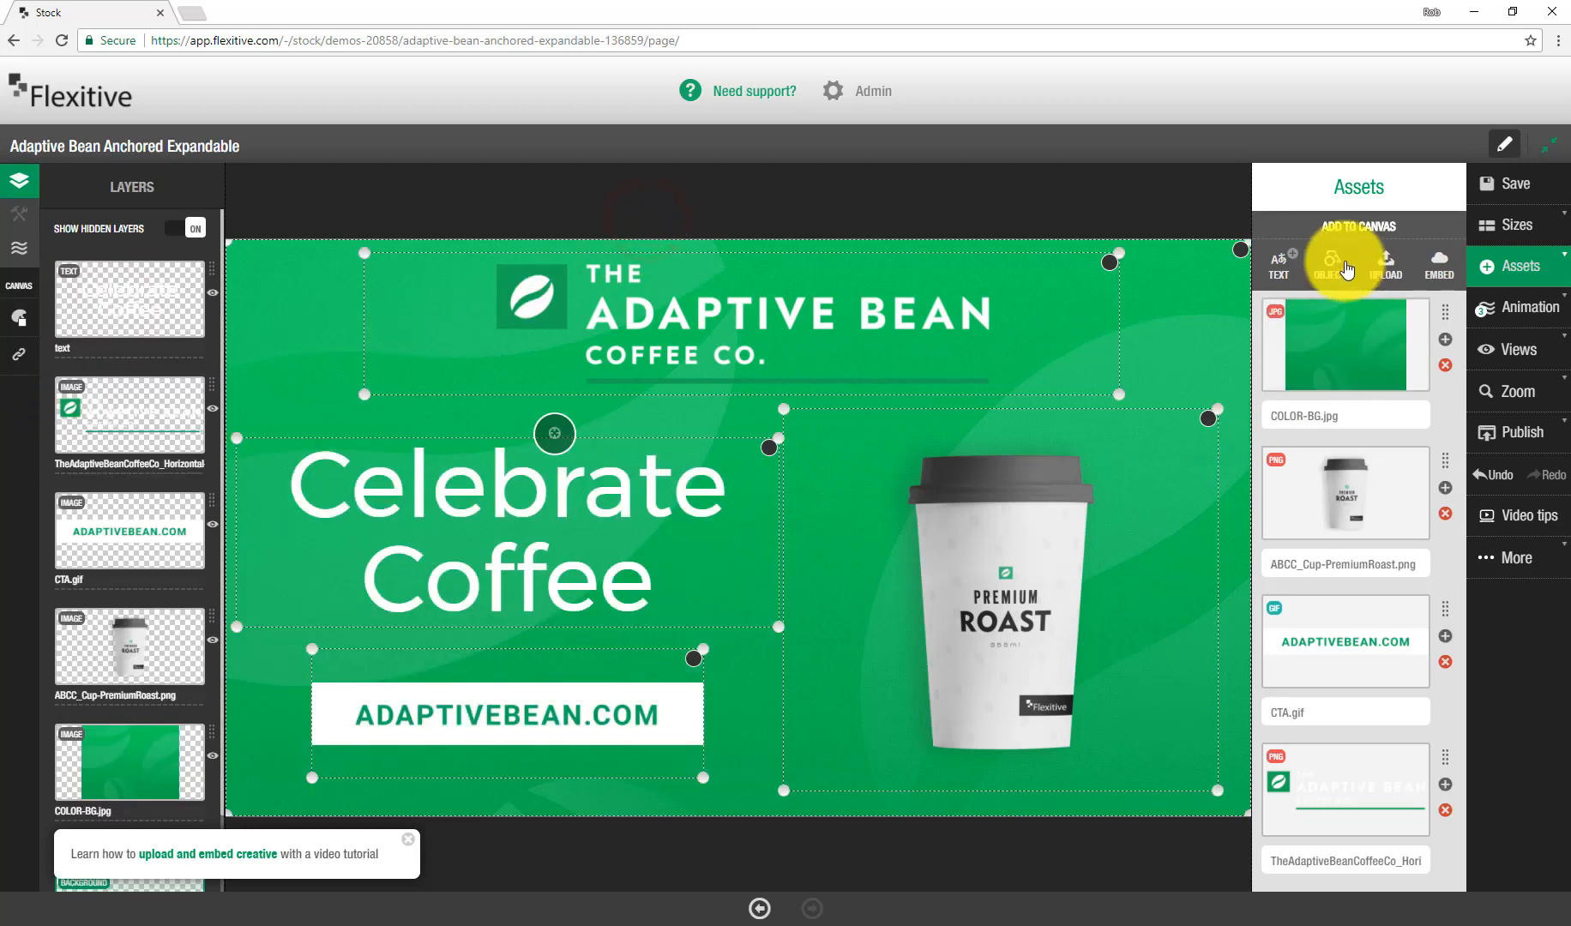
Step: Add the 5:3, 16:10, 3:2, 4:3 and 1:1 fullscreen landscape sizes, each cloned from its closest size
left_click(1498, 228)
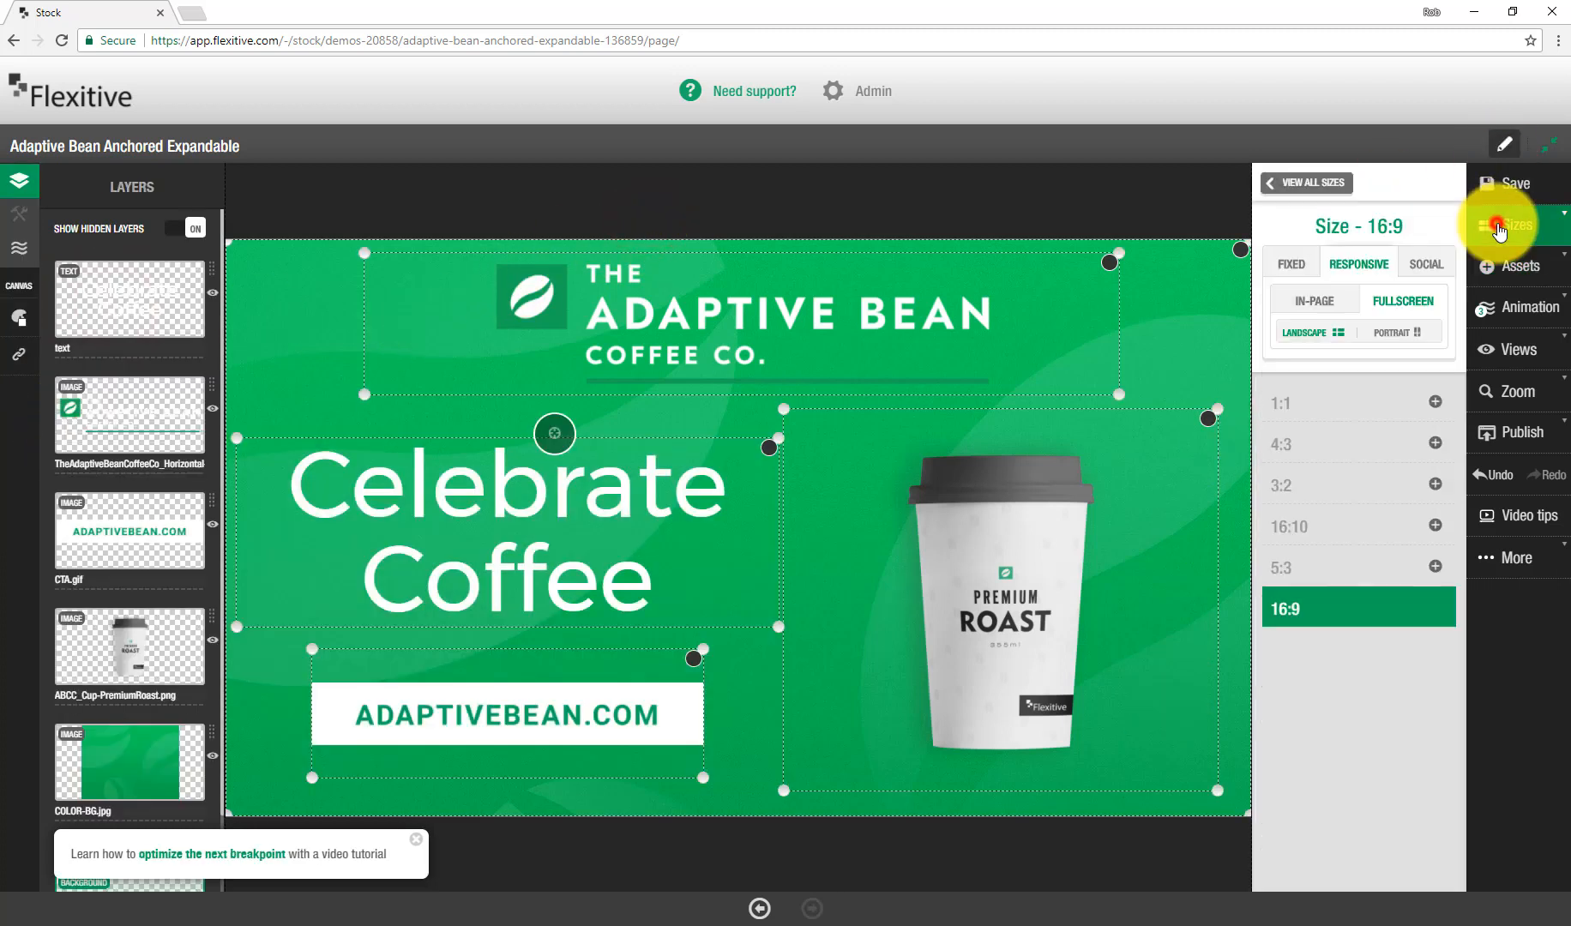
left_click(1325, 191)
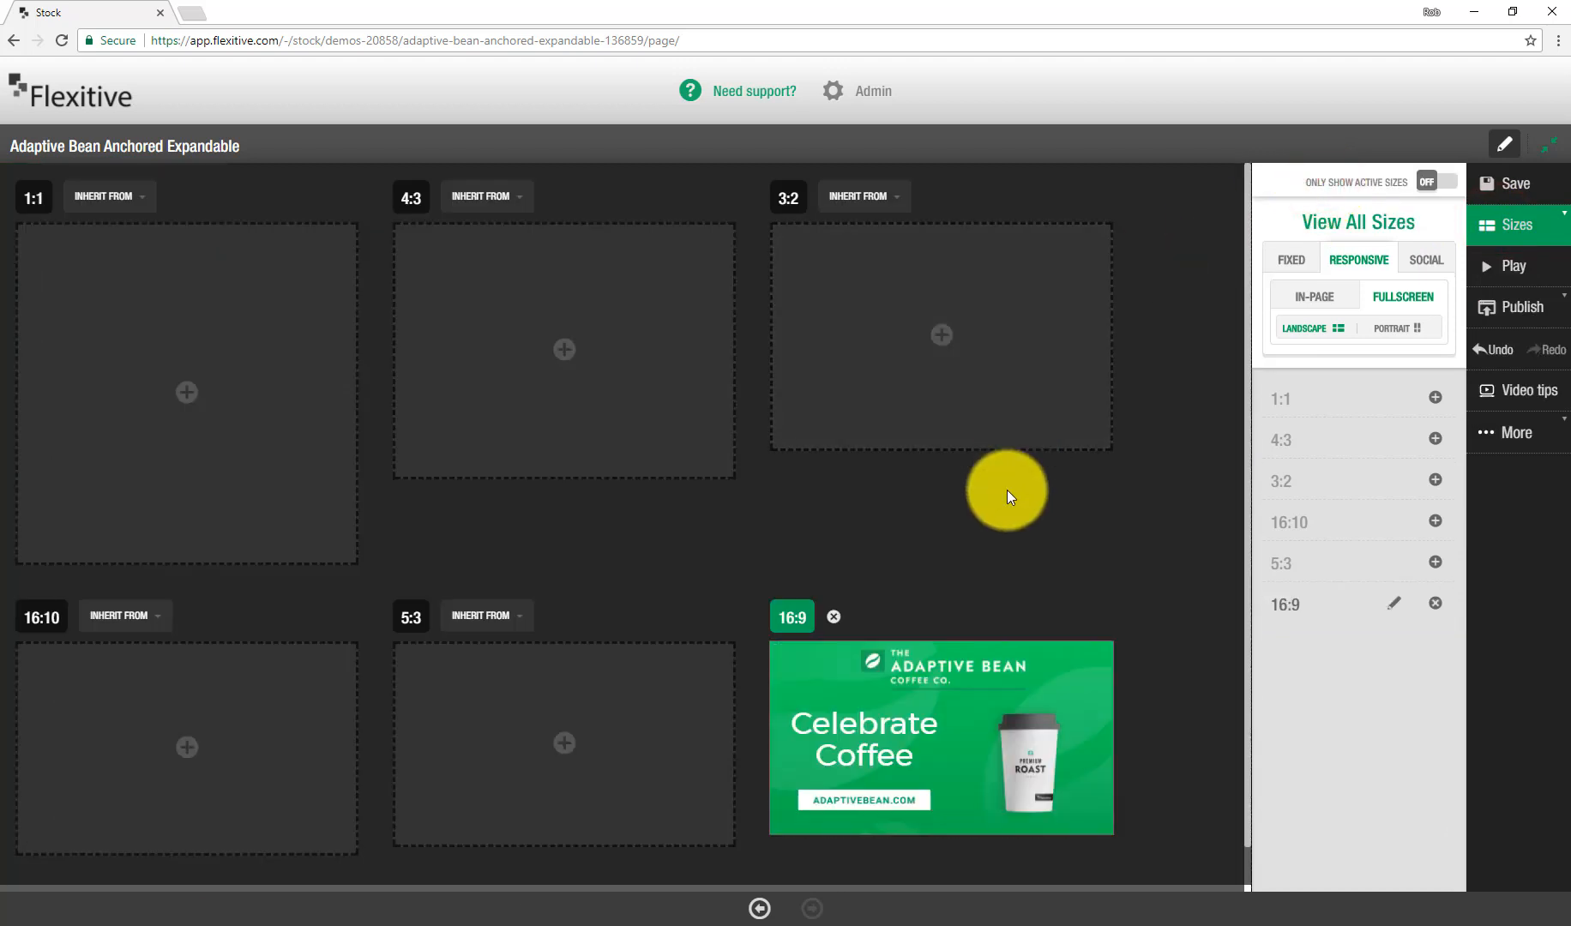
left_click(614, 712)
left_click(154, 763)
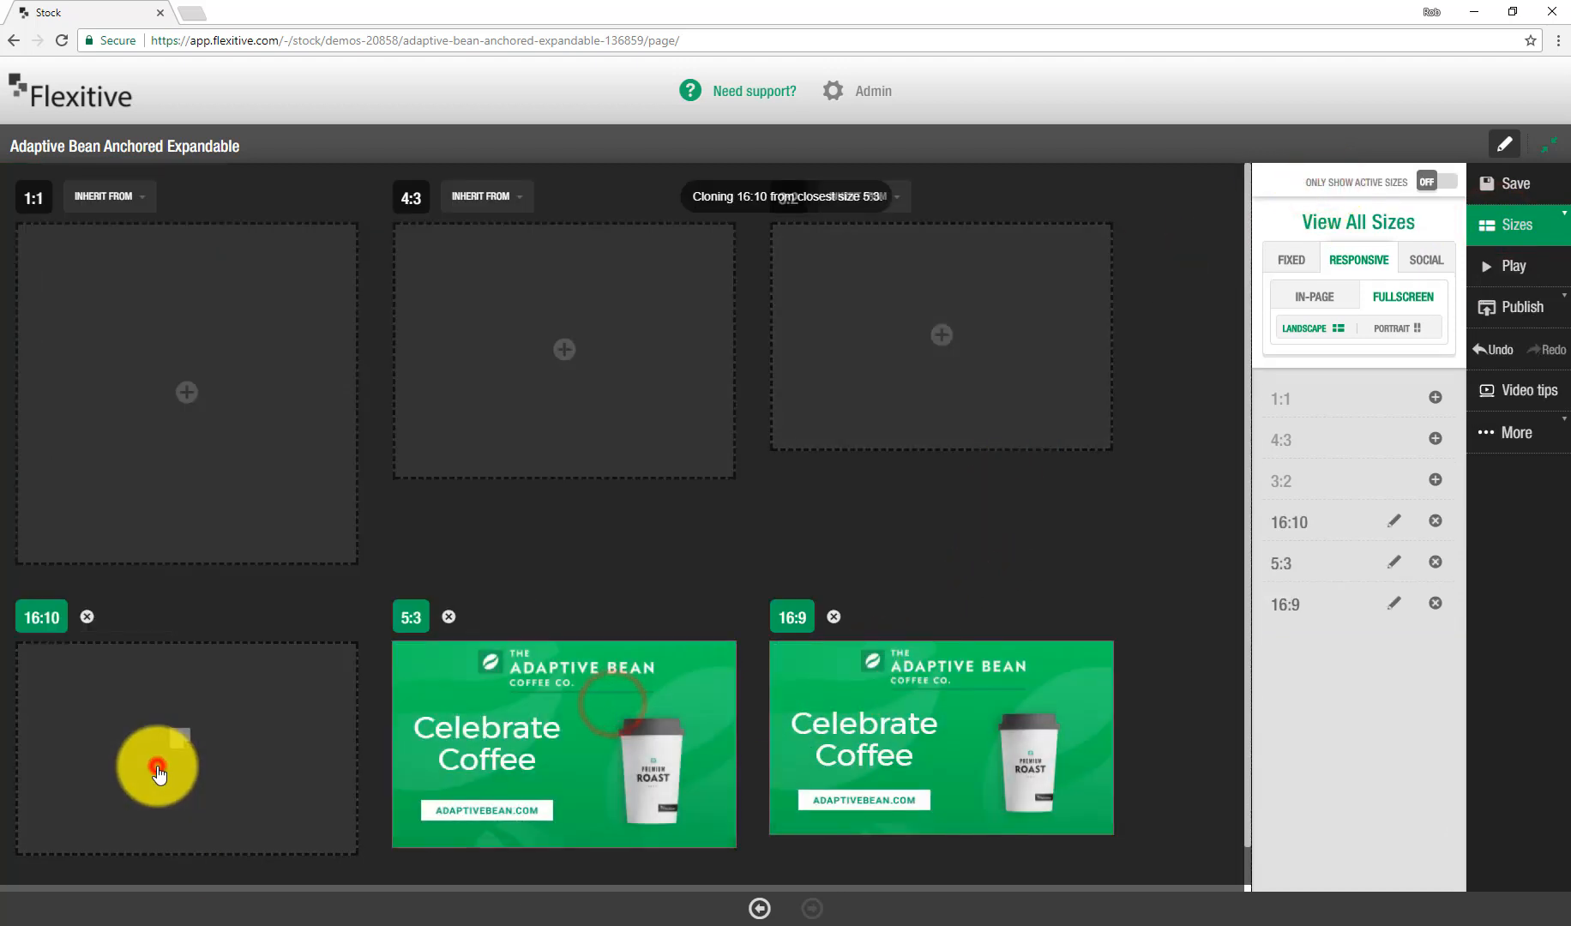
left_click(875, 369)
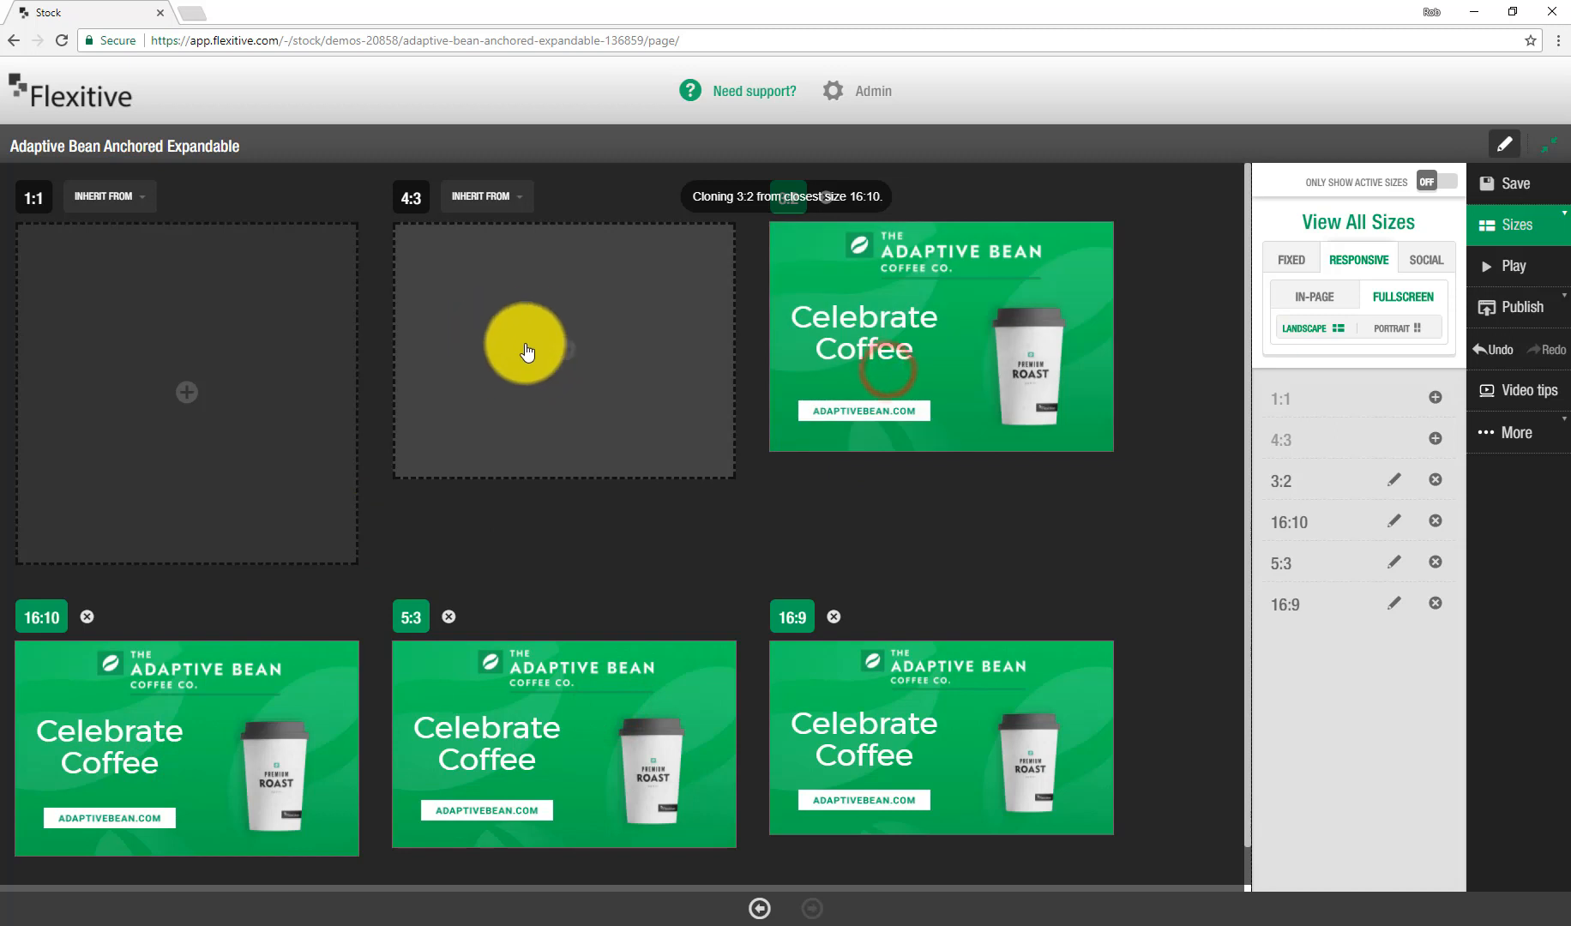
left_click(528, 352)
left_click(176, 408)
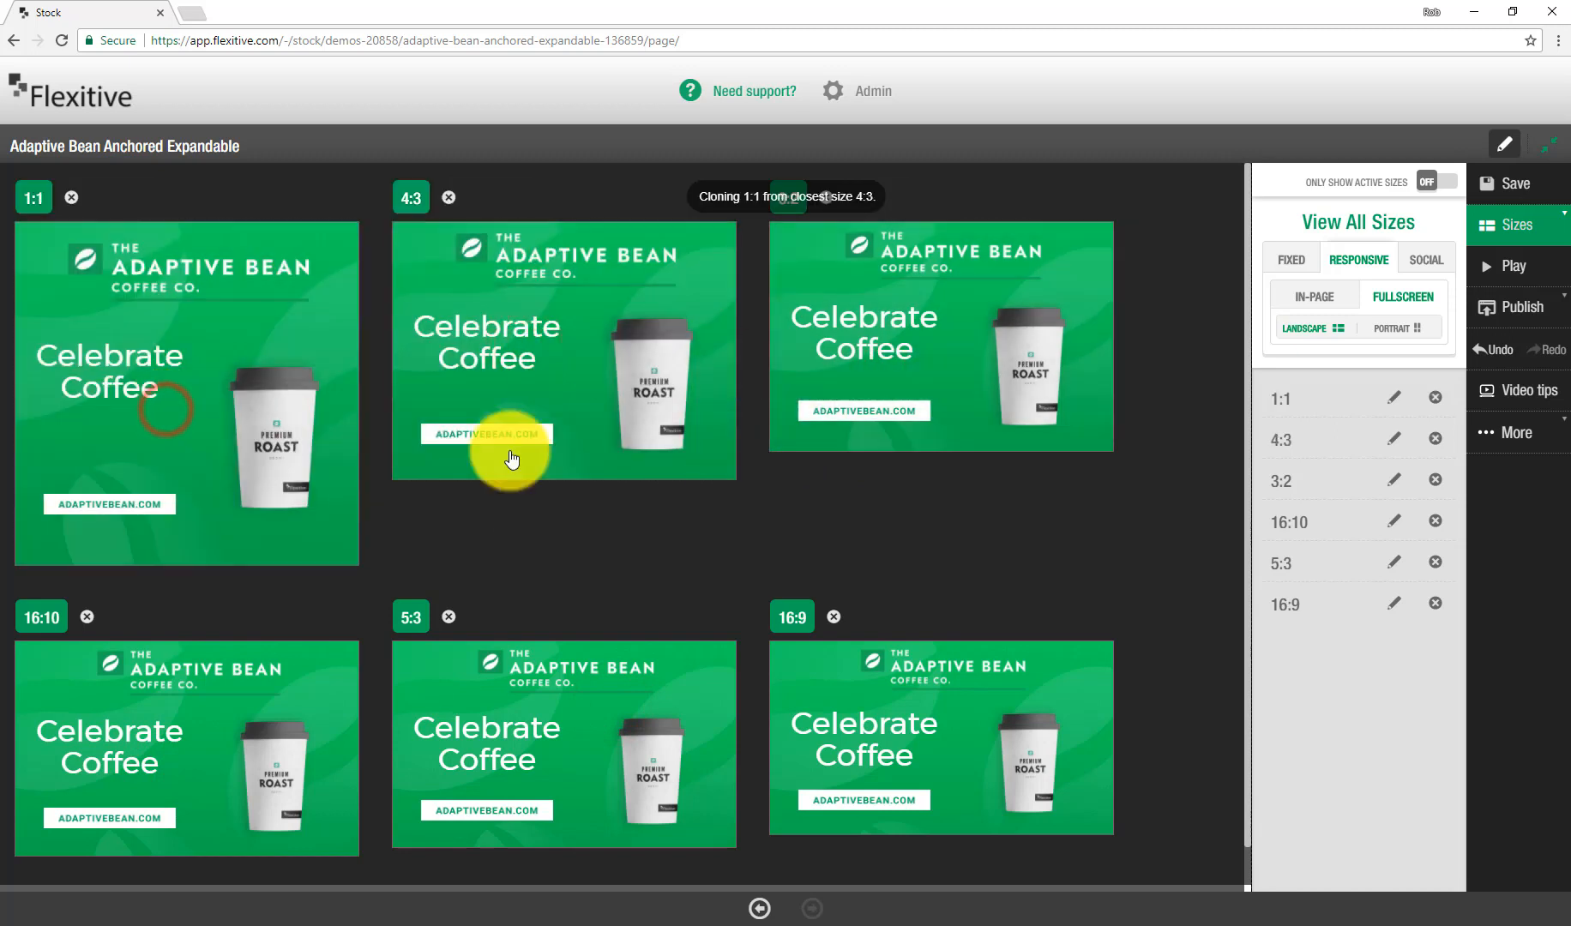
Step: In the 1:1 size, resize the coffee cup and center the CTA under the headline
left_click(287, 467)
left_click(668, 584)
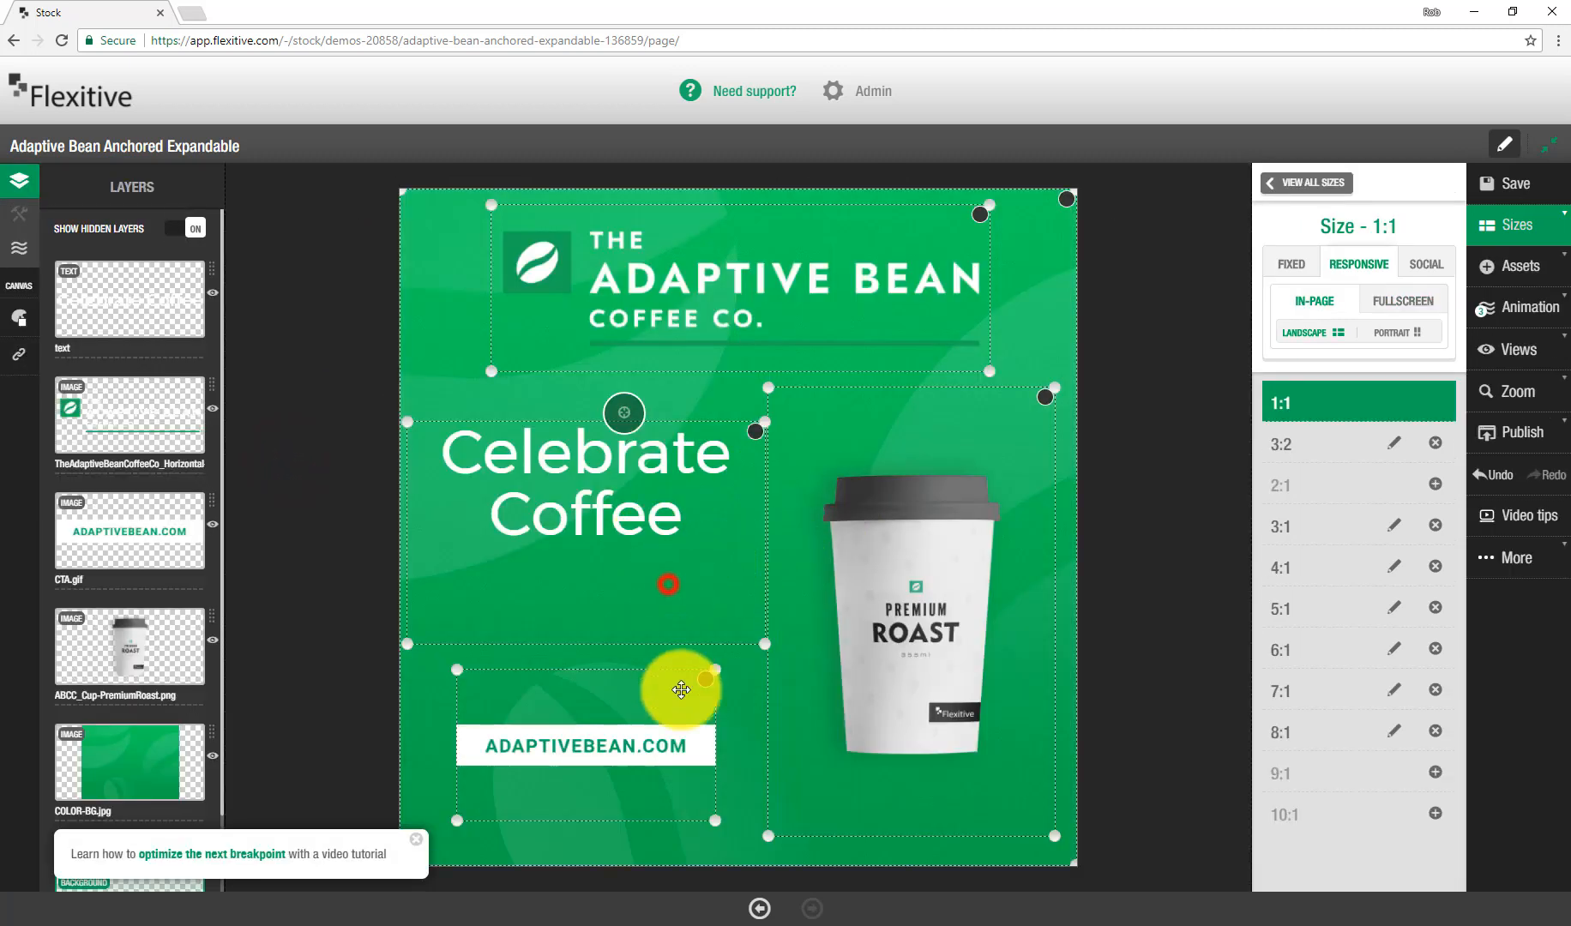
left_click(850, 544)
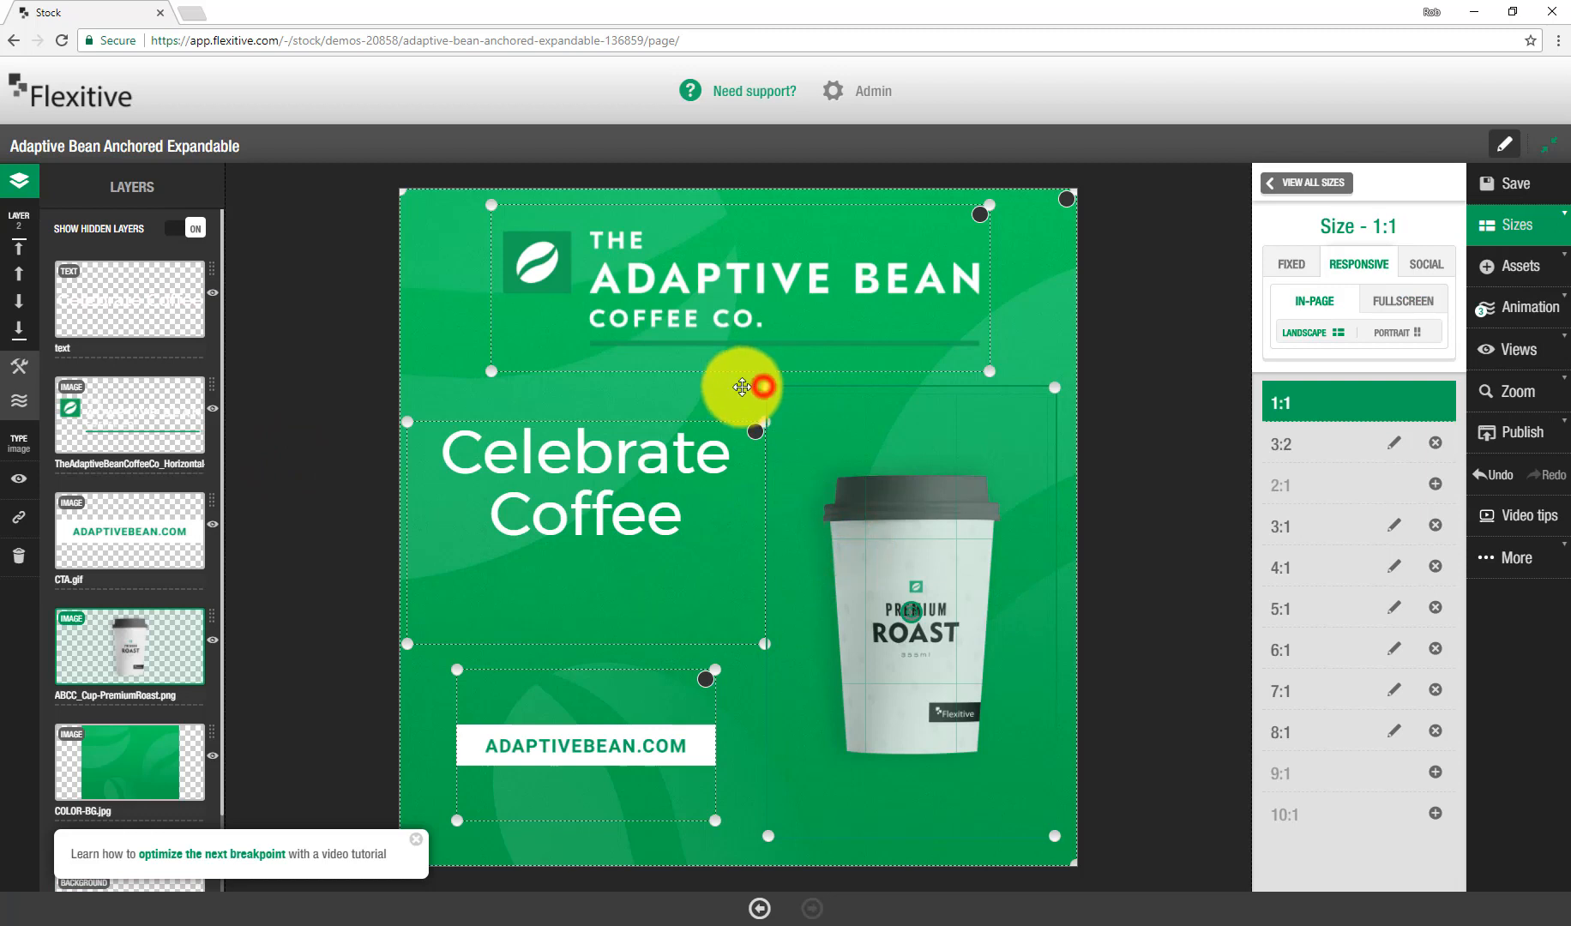
left_click_drag(763, 387, 736, 414)
left_click(756, 436)
left_click(700, 674)
left_click(584, 499, "shift")
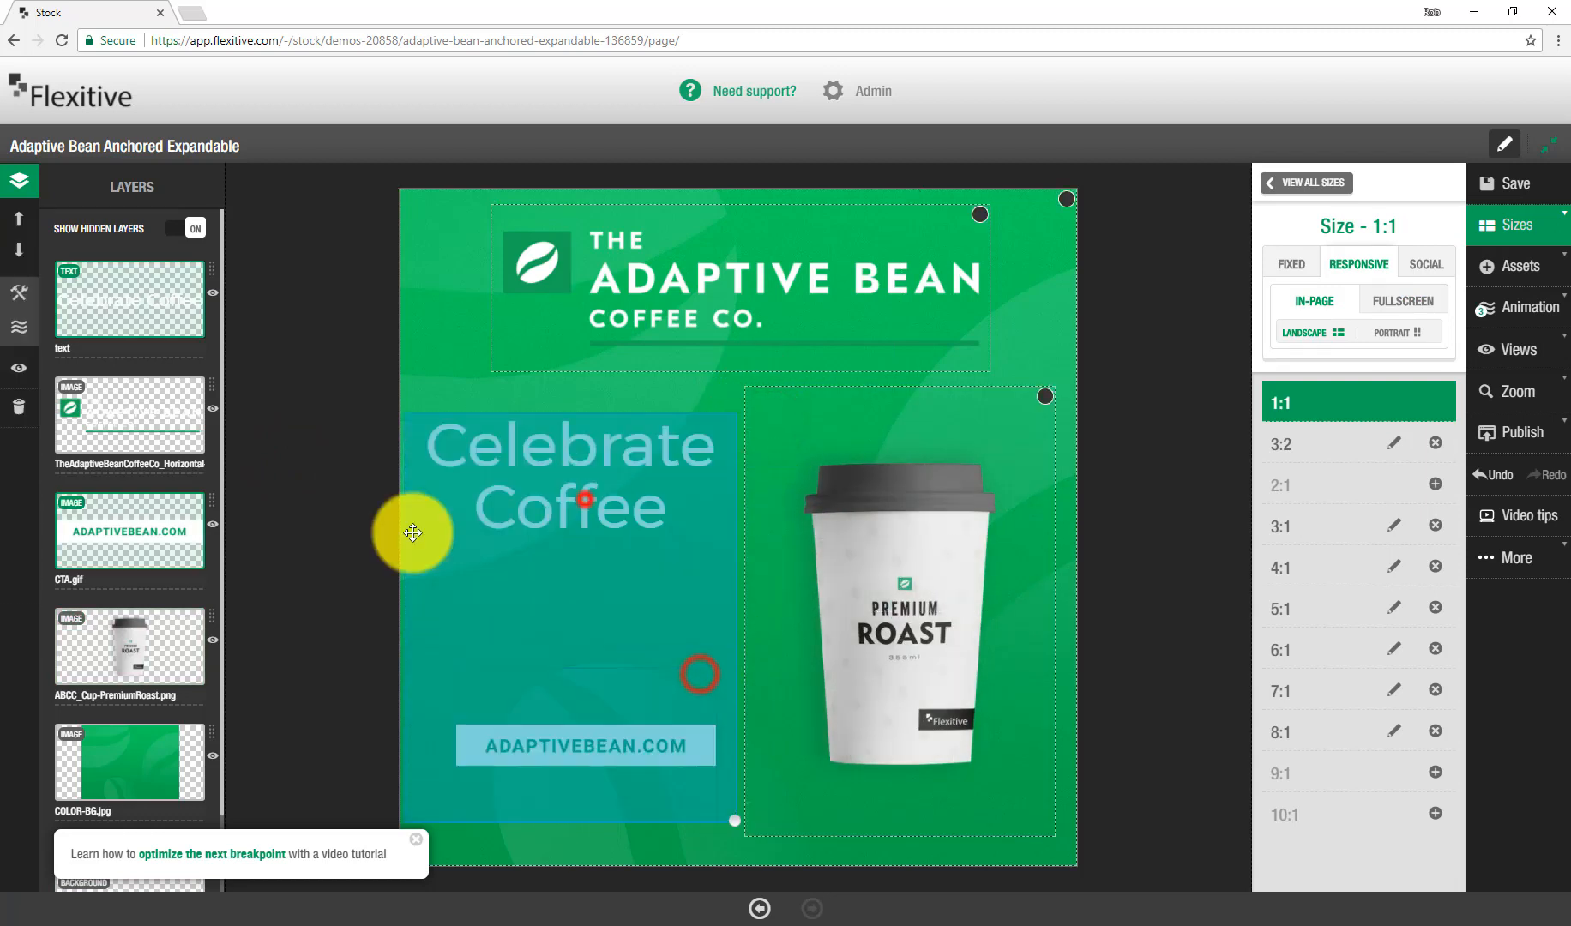
left_click(17, 293)
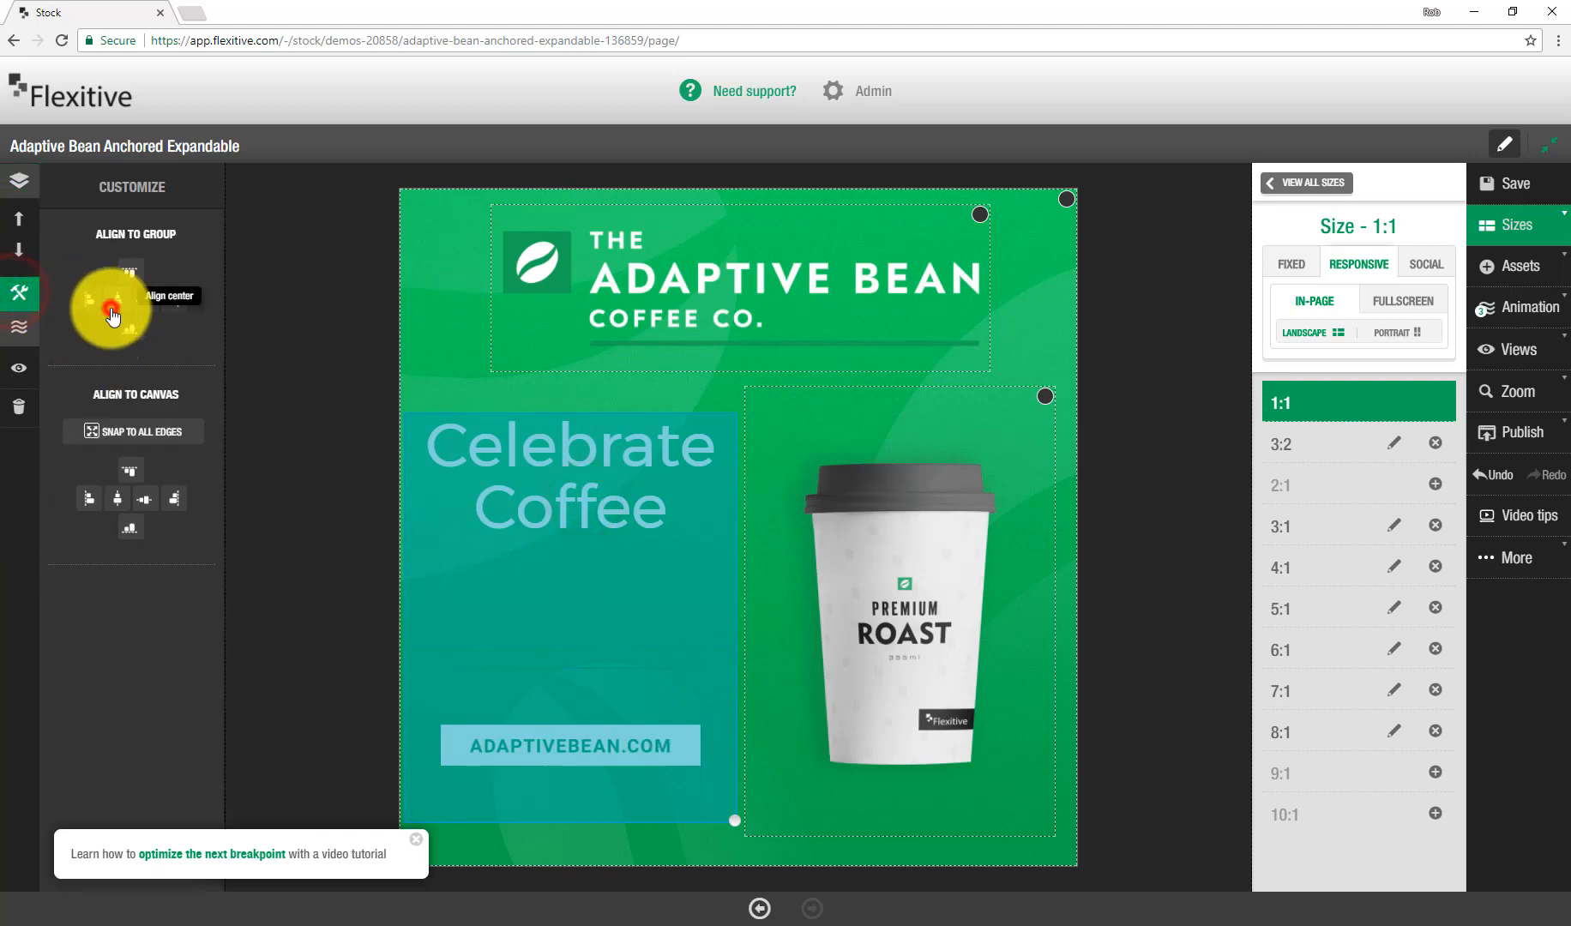
left_click(279, 396)
Step: Add the 3:4 fullscreen portrait size and open it for editing
left_click(1337, 192)
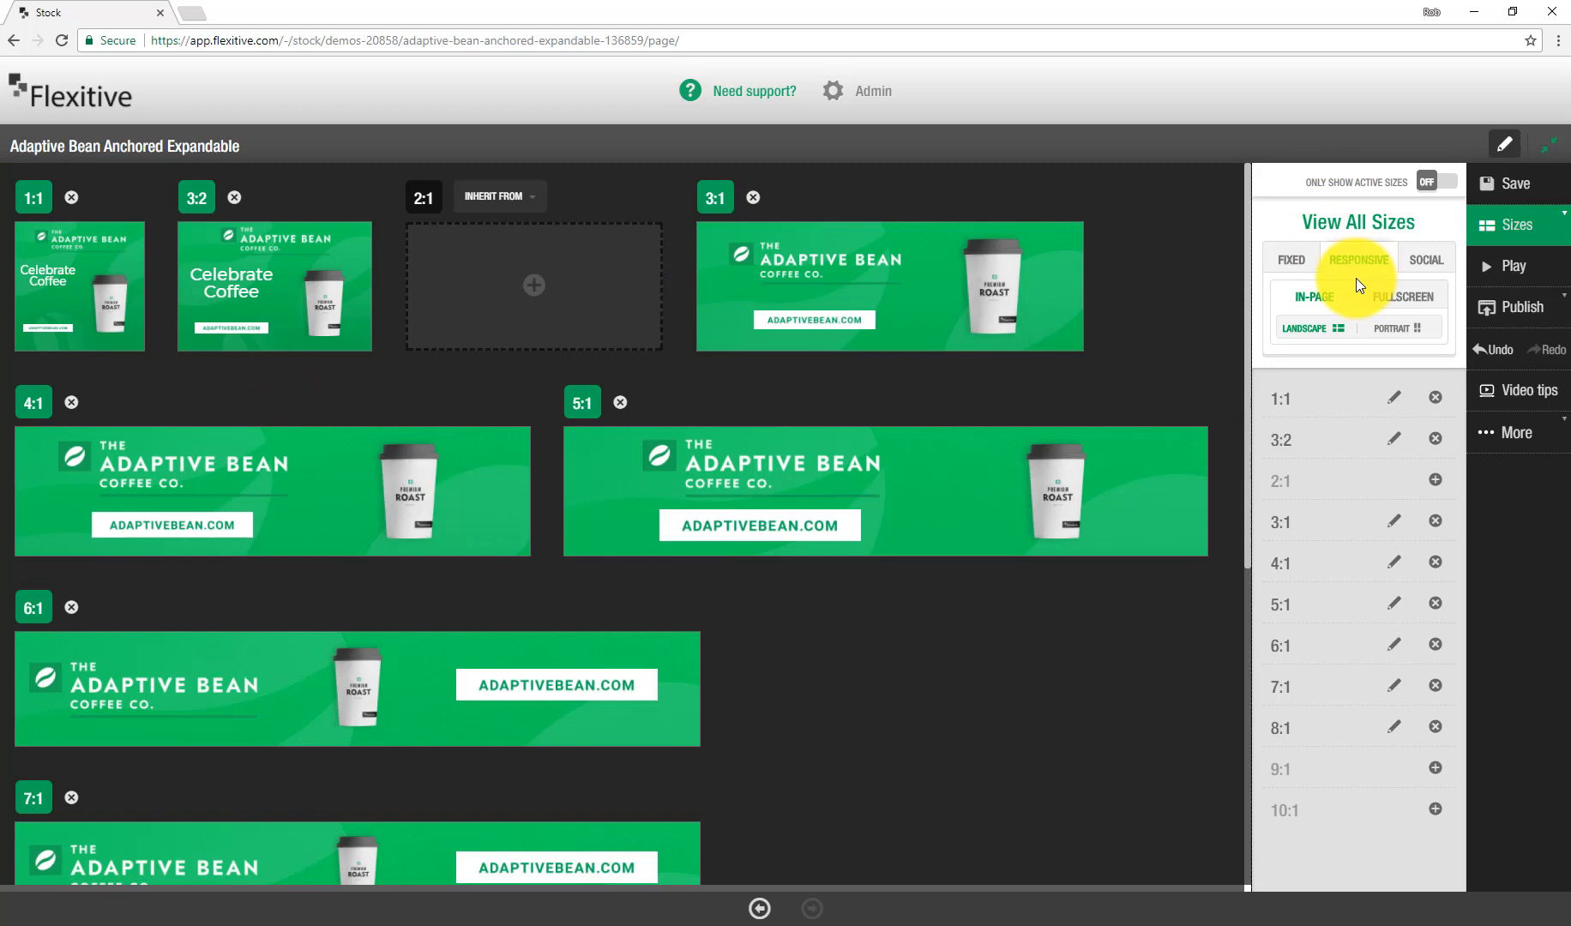
left_click(1388, 294)
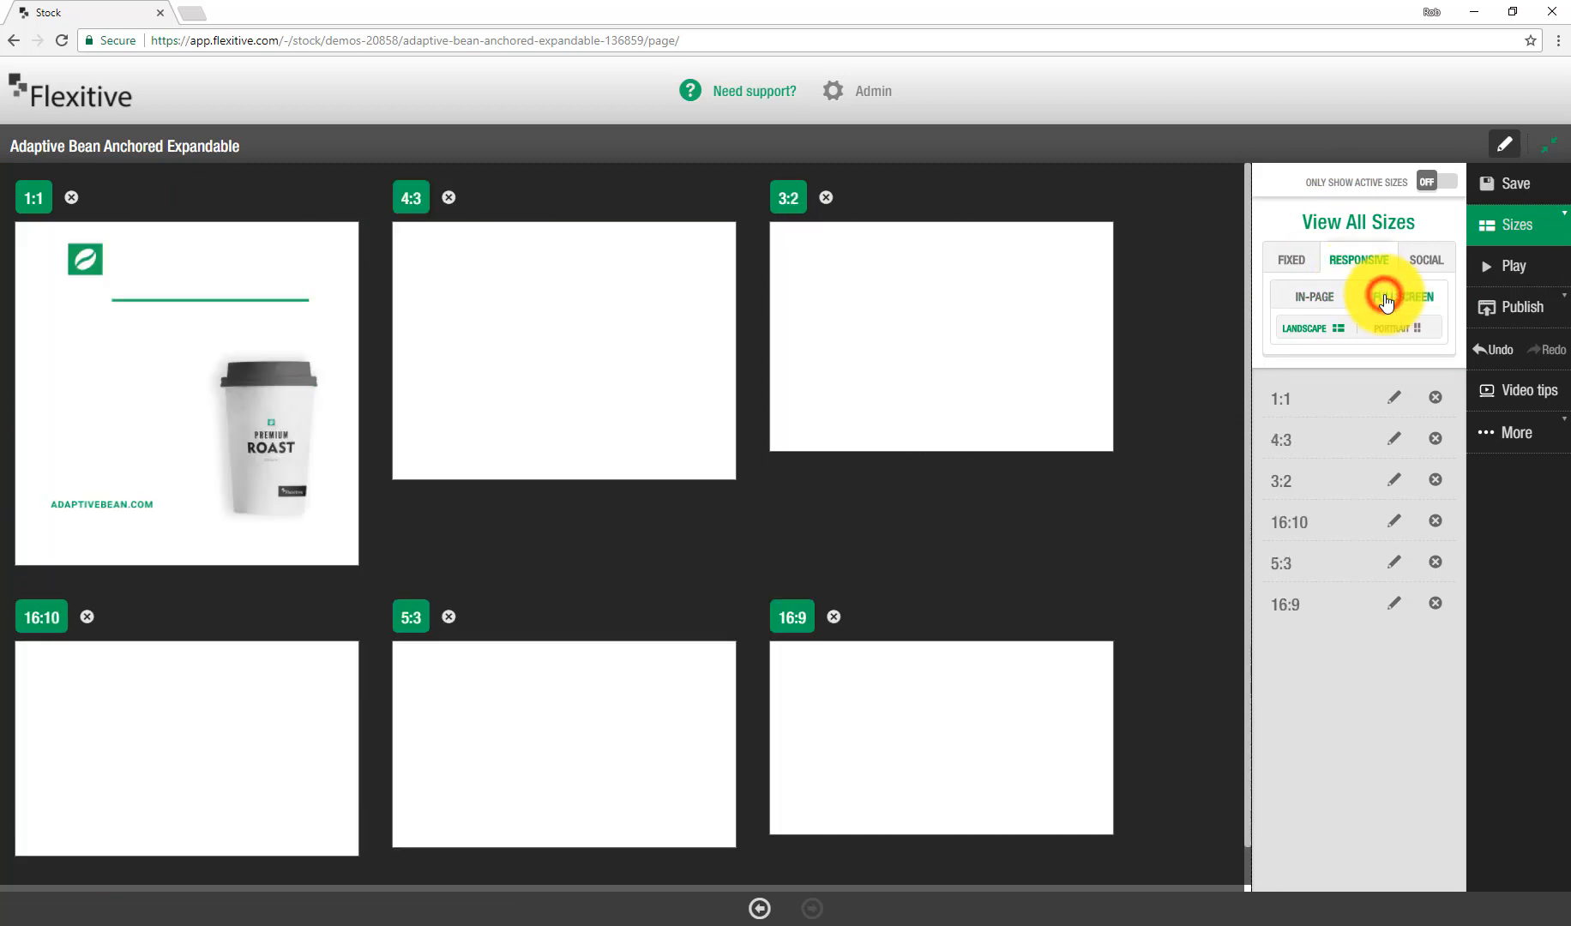
left_click(1407, 328)
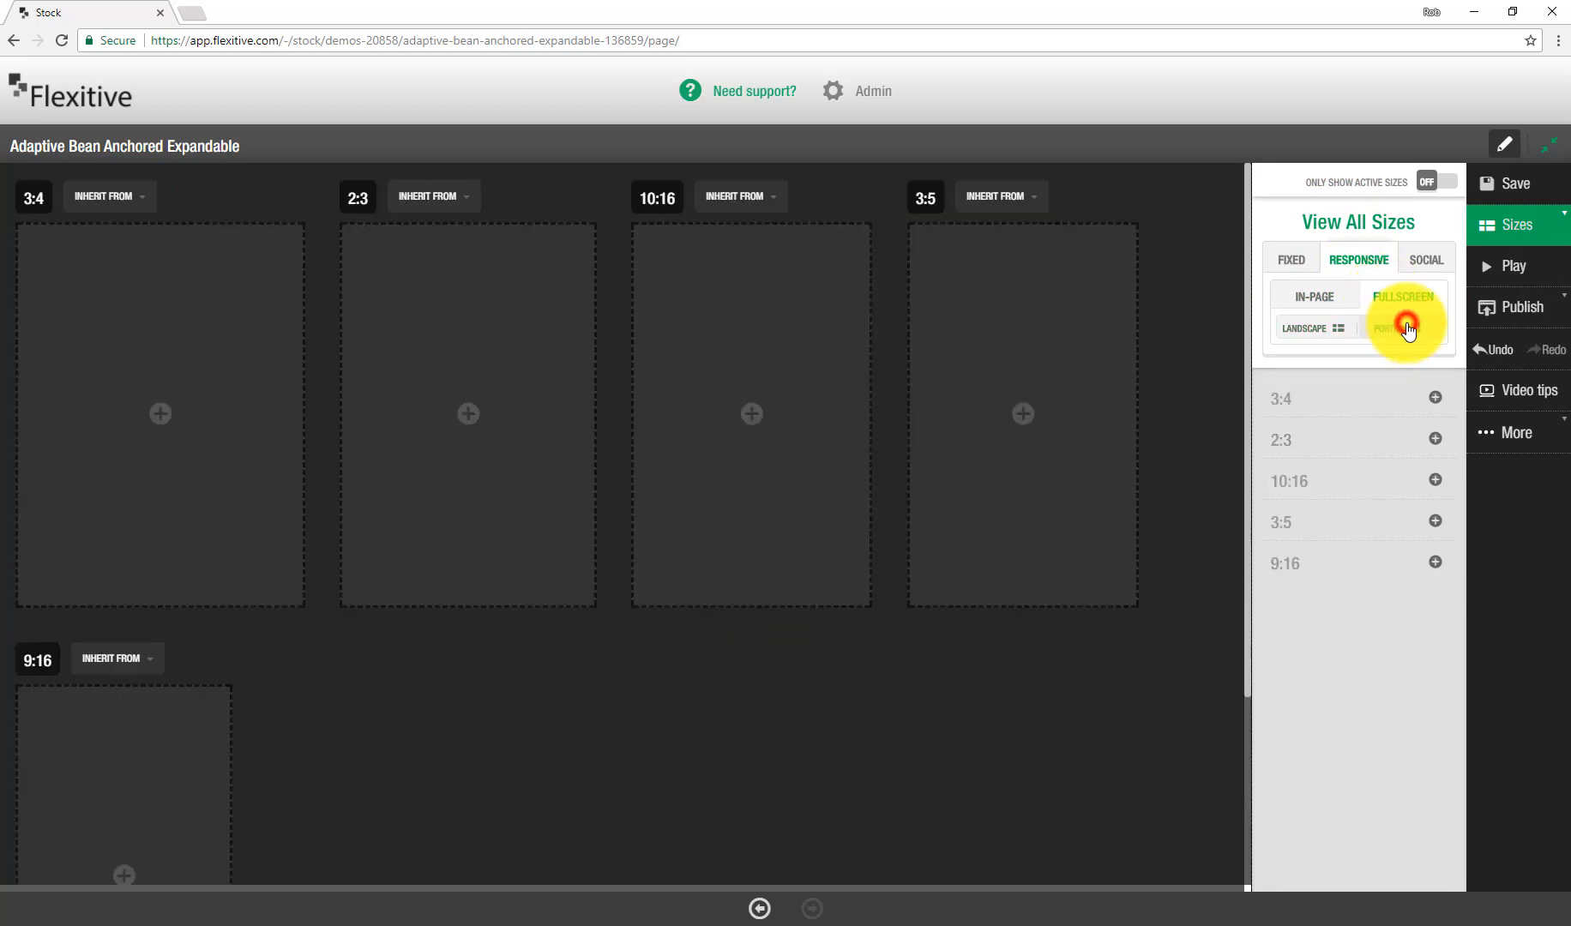
left_click(231, 328)
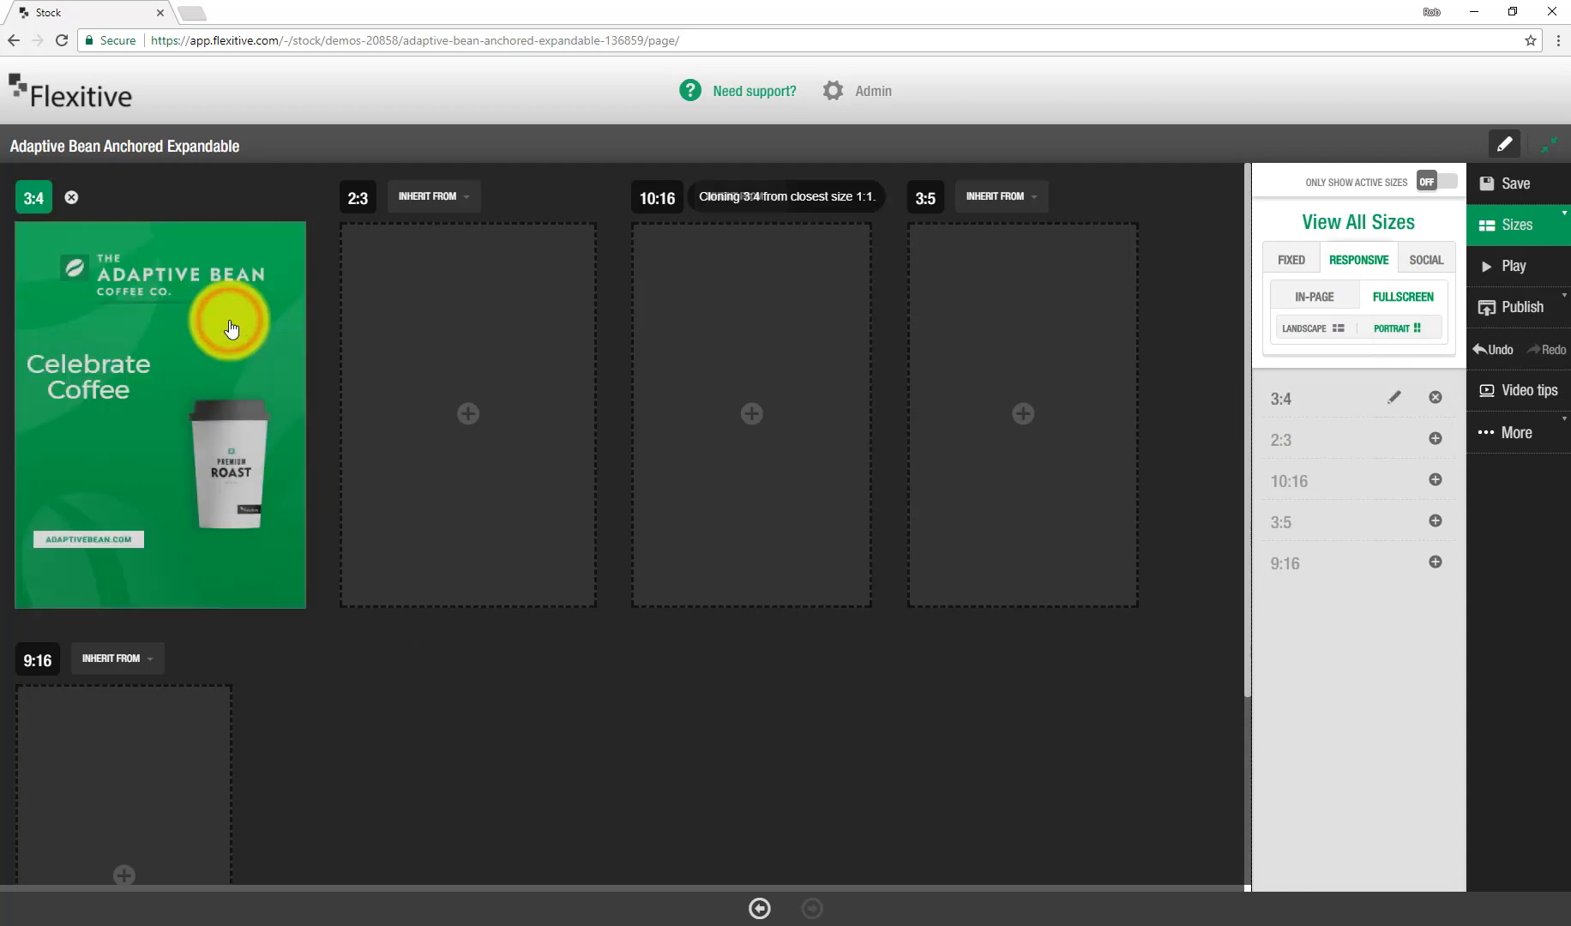
left_click(231, 447)
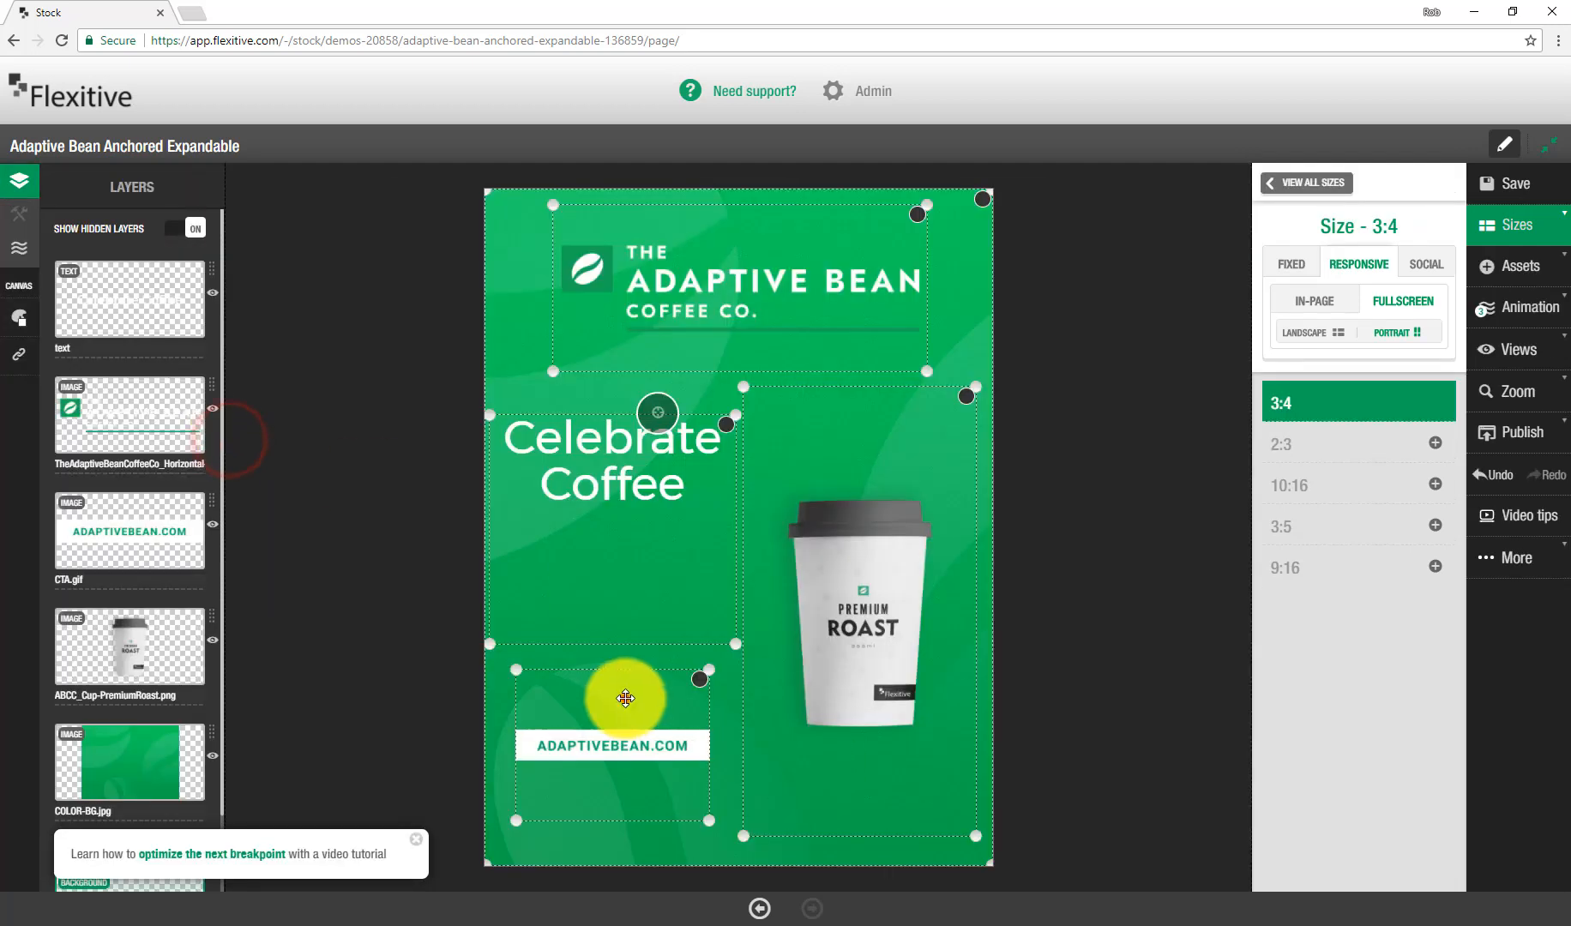
Step: Enlarge the CTA at the bottom and widen the headline onto one line just above it
left_click(625, 698)
left_click_drag(708, 669, 858, 802)
left_click(668, 492)
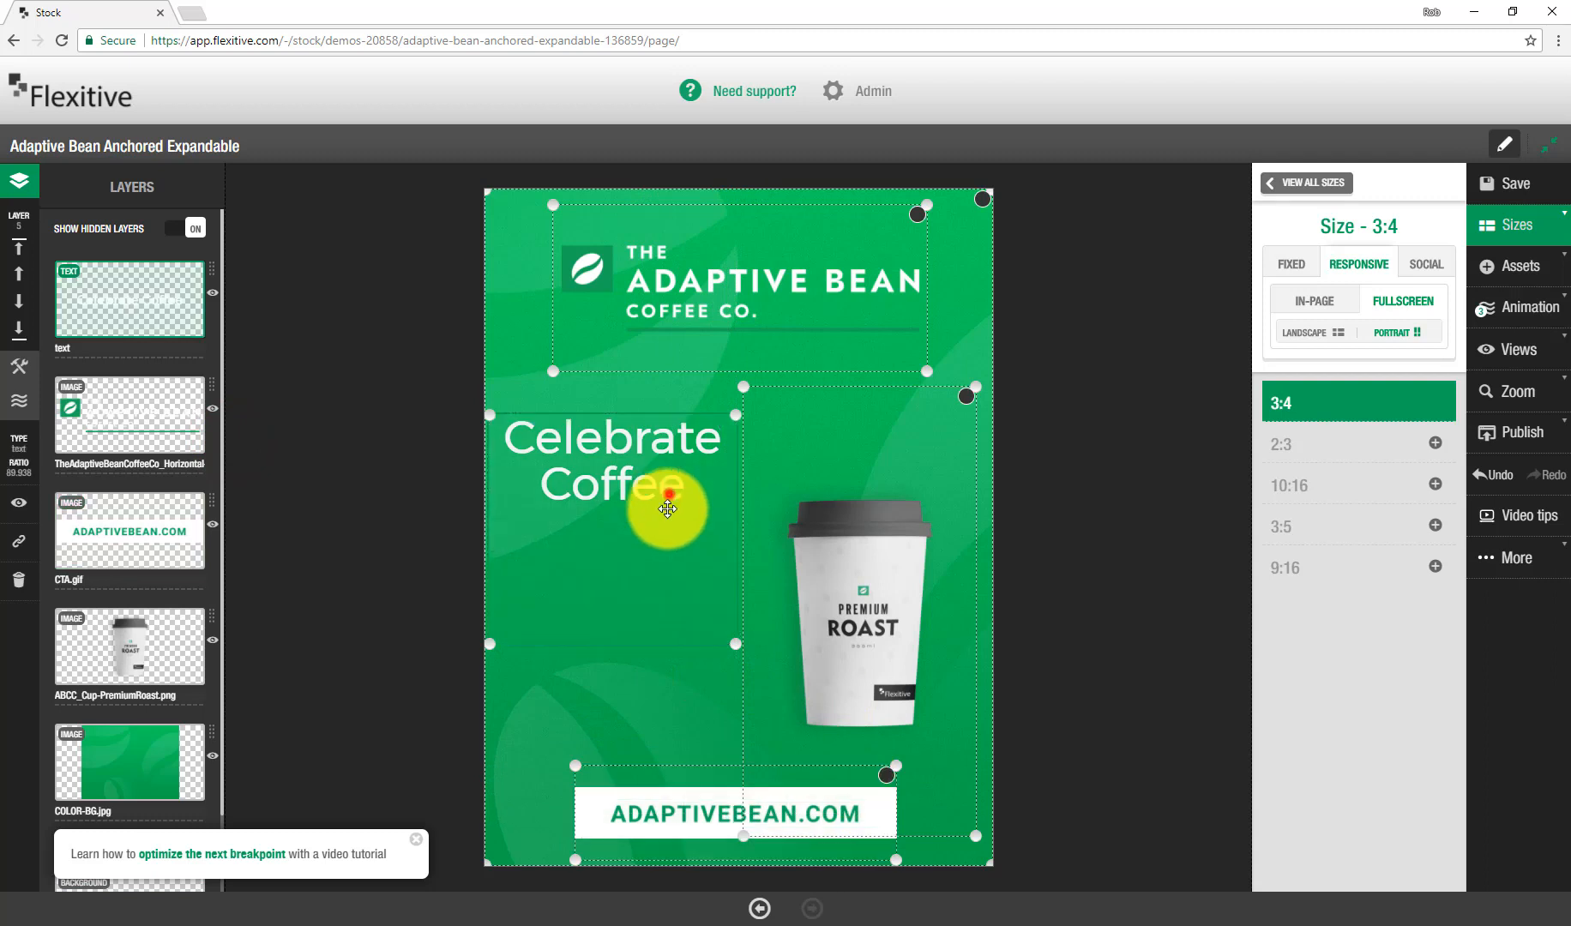
left_click_drag(766, 638, 919, 464)
left_click_drag(799, 435, 840, 746)
Step: Move the coffee cup up below the logo and enlarge it
left_click_drag(836, 579, 647, 497)
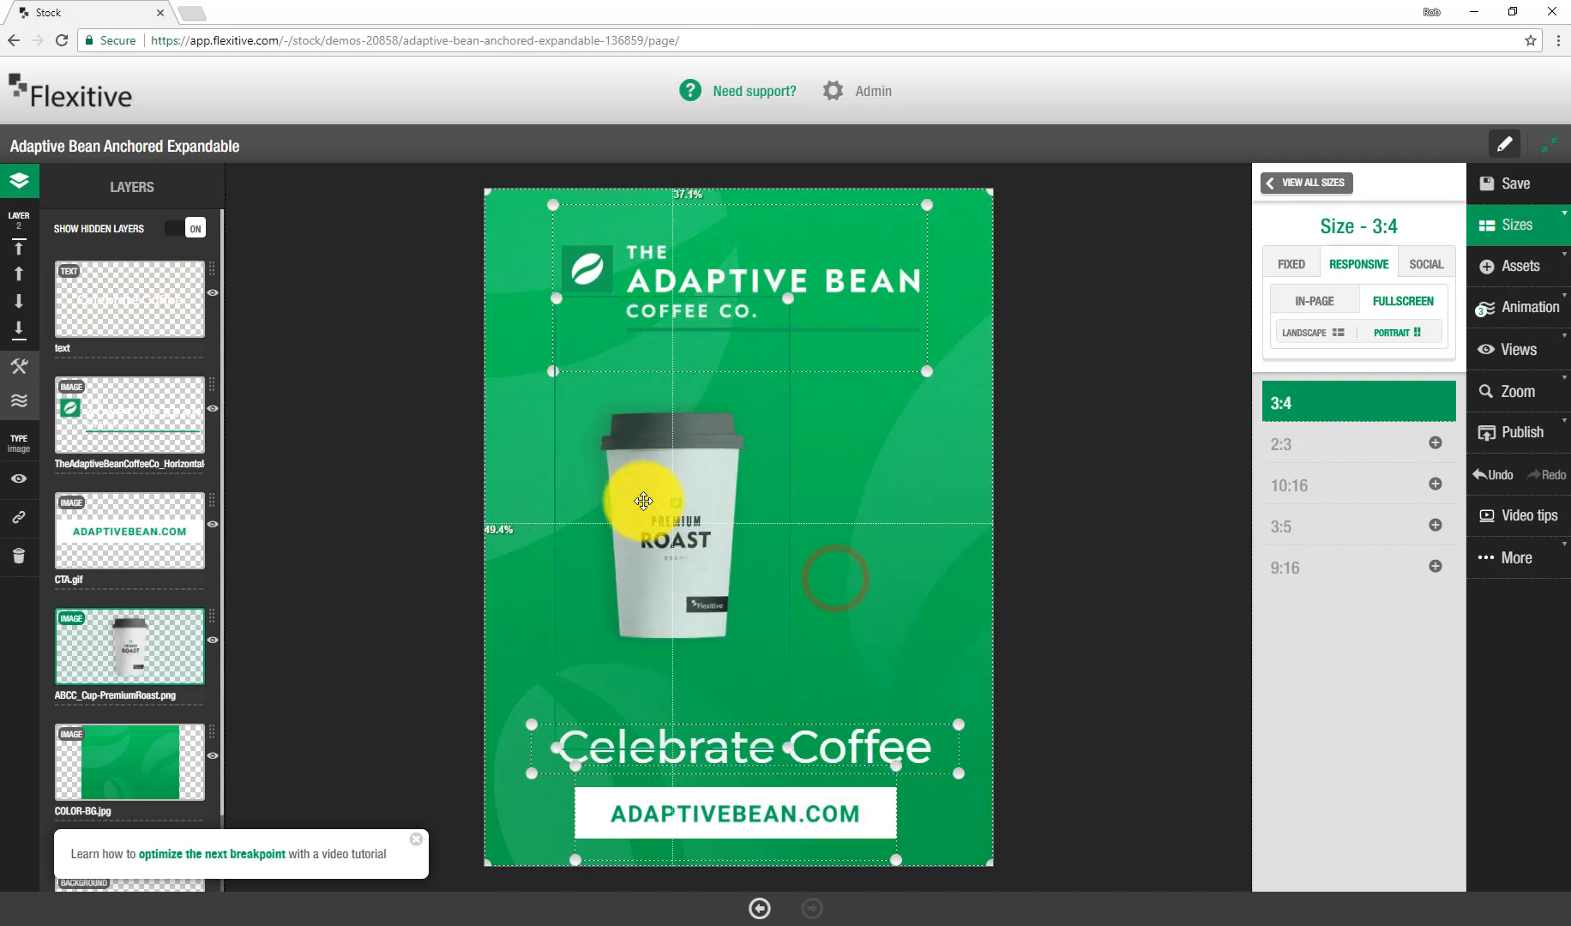
left_click_drag(784, 748, 926, 627)
left_click_drag(816, 476, 822, 554)
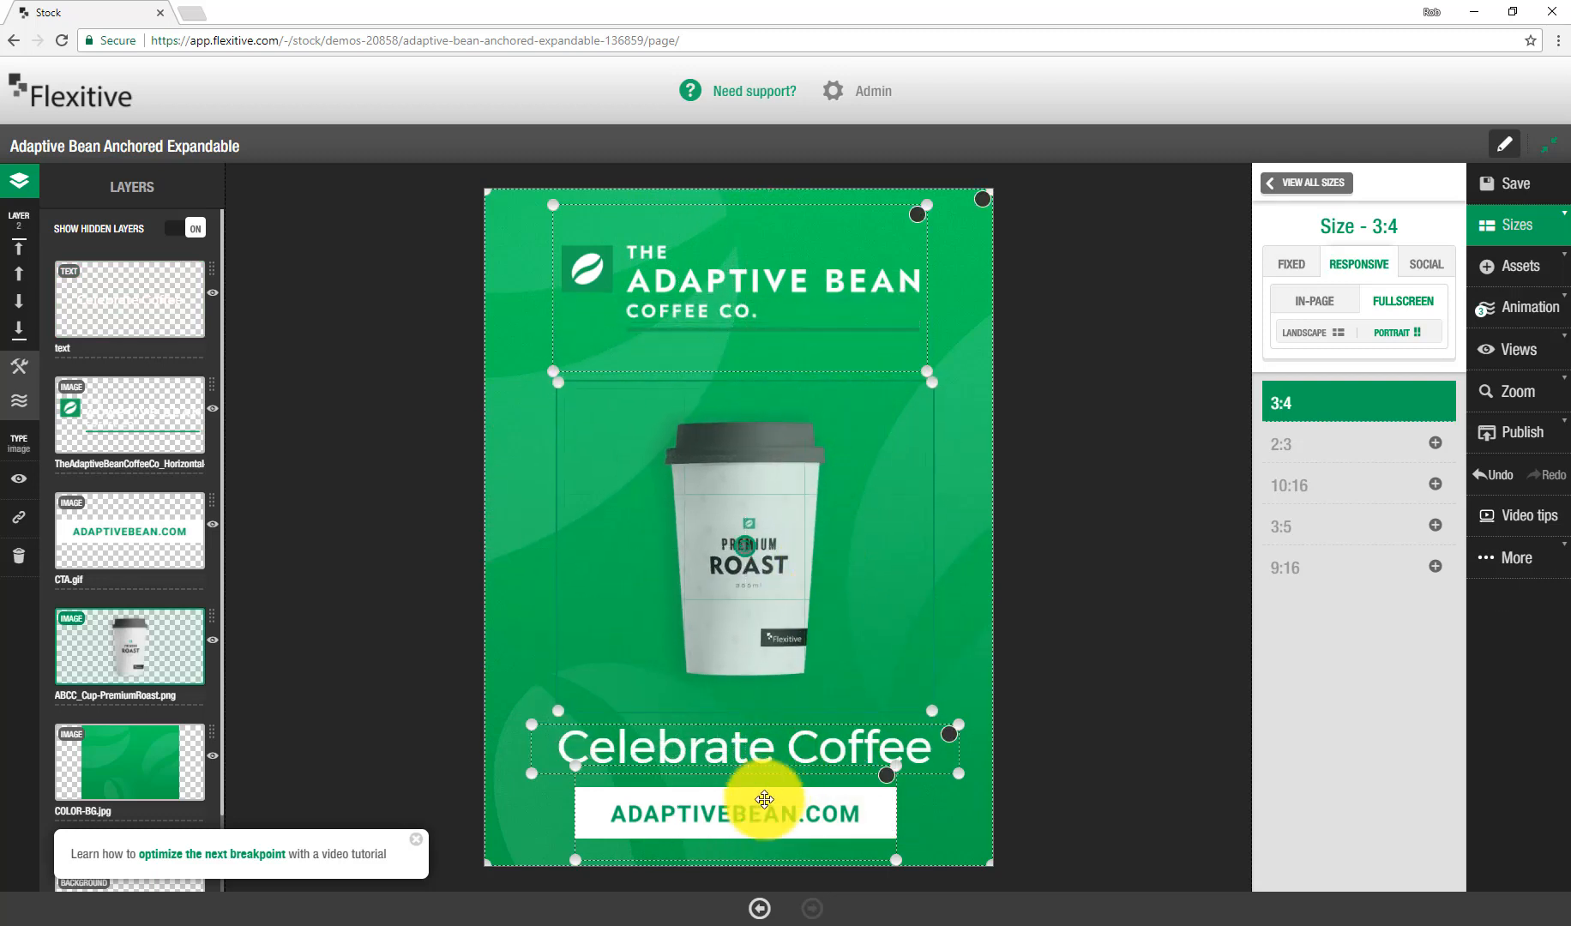
Step: Select the CTA, headline, cup and logo and center them horizontally on the canvas
left_click(764, 809, "shift")
left_click(778, 747, "shift")
left_click(947, 730, "shift")
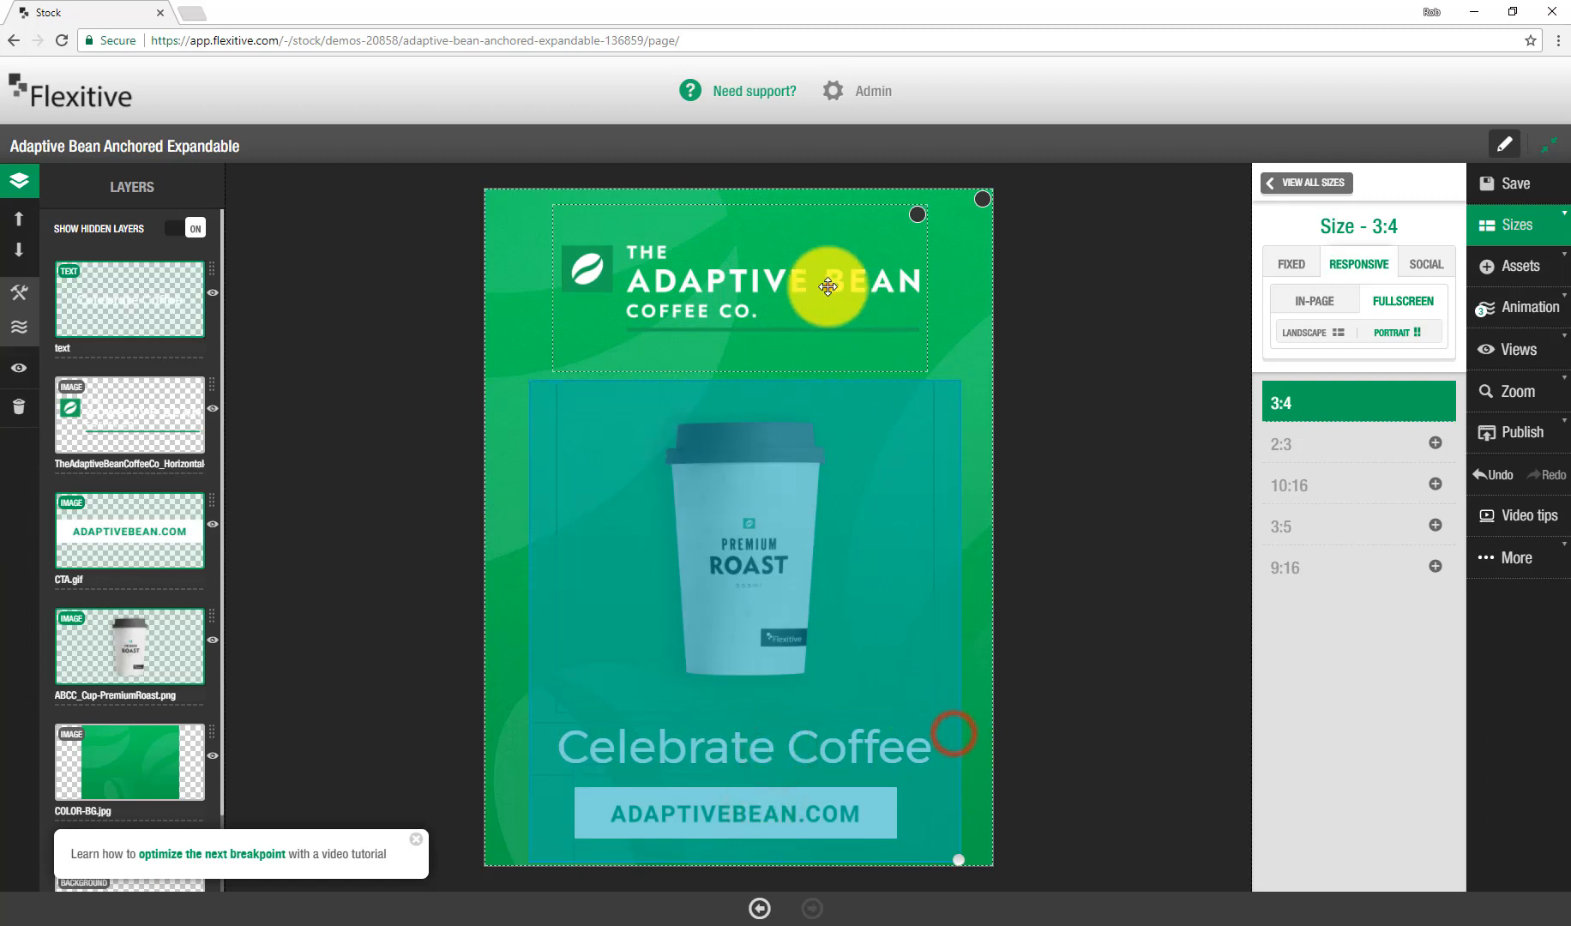
left_click(828, 283, "shift")
left_click(20, 294)
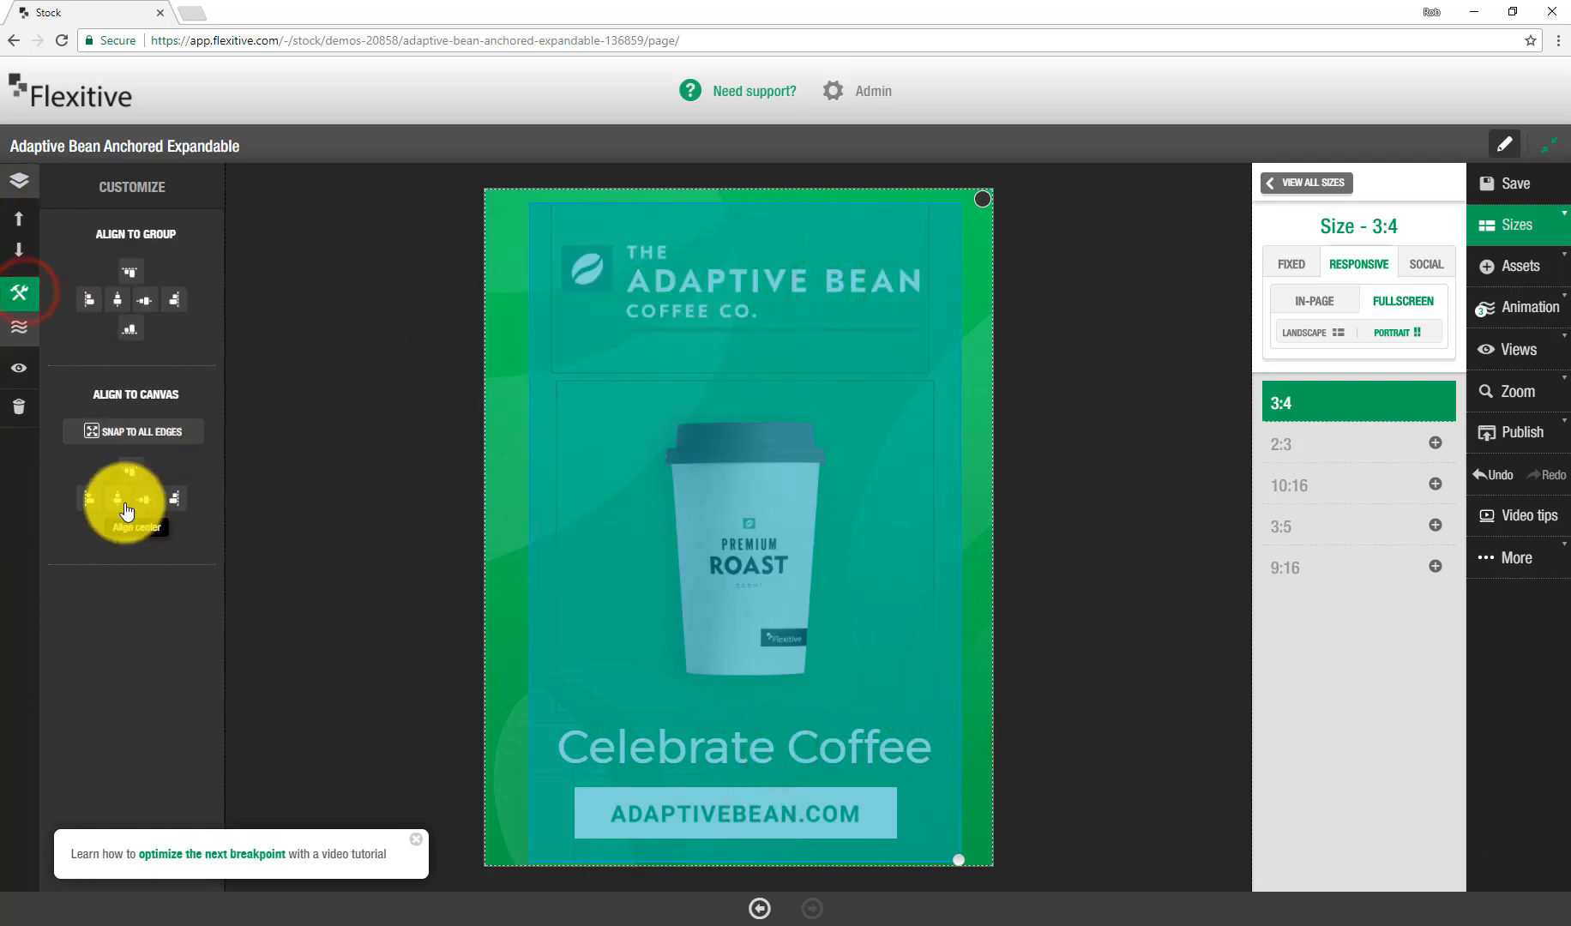
left_click(118, 498)
Step: Add the 2:3, 10:16, 3:5 and 9:16 fullscreen portrait sizes, each cloned from its closest size
left_click(1316, 191)
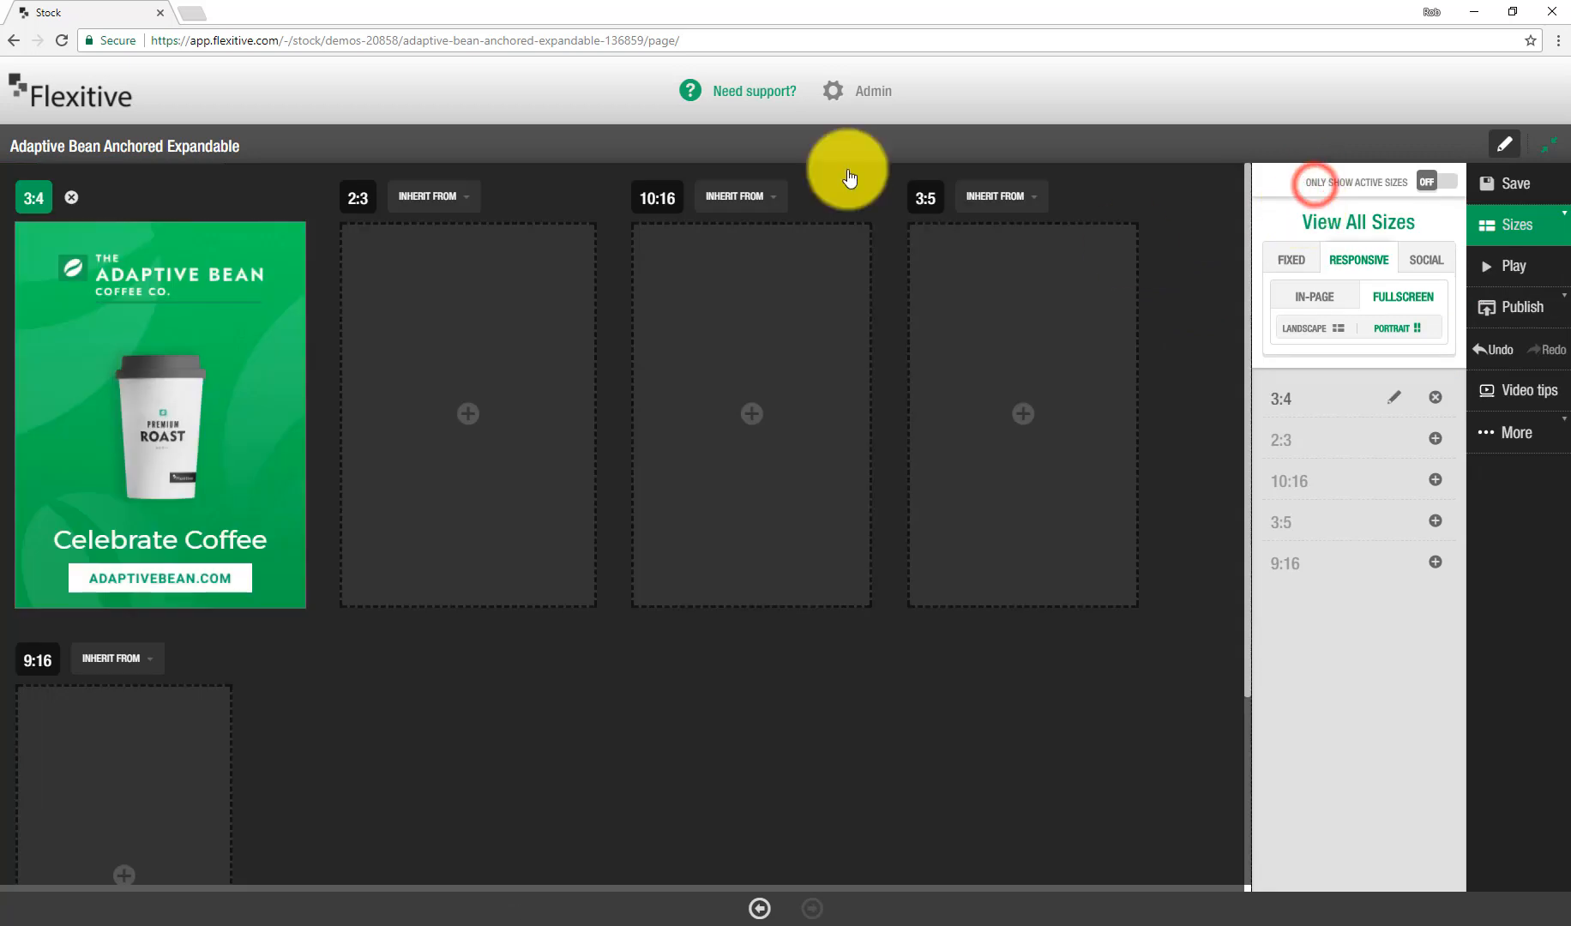
left_click(553, 406)
left_click(813, 401)
left_click(1061, 370)
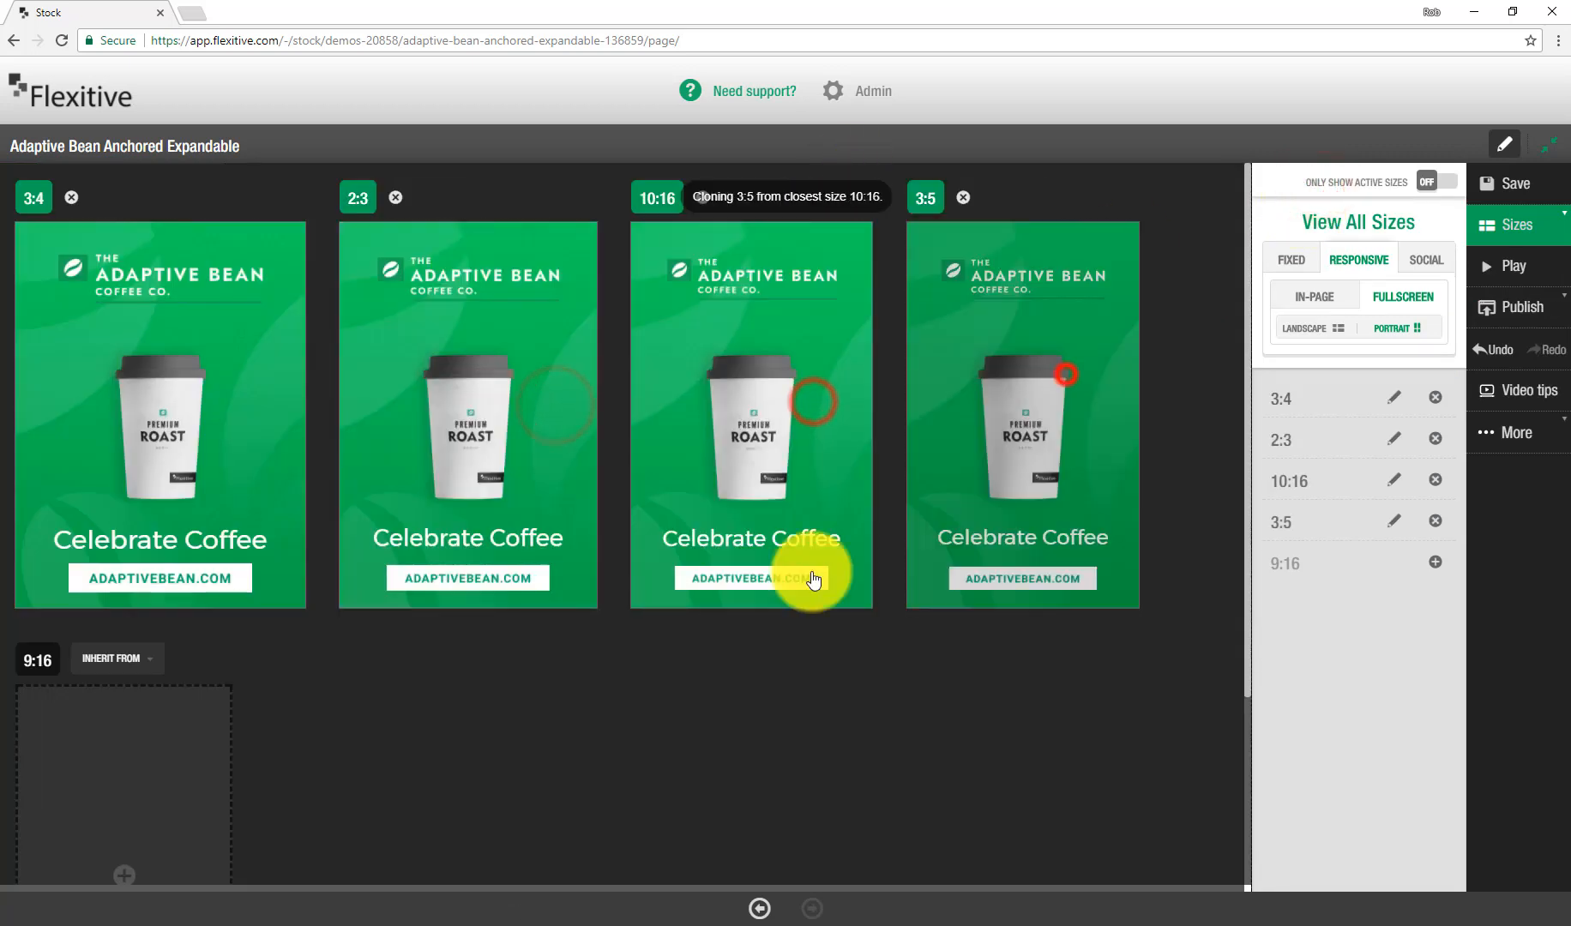
scroll(810, 572, "down", 3)
left_click(106, 575)
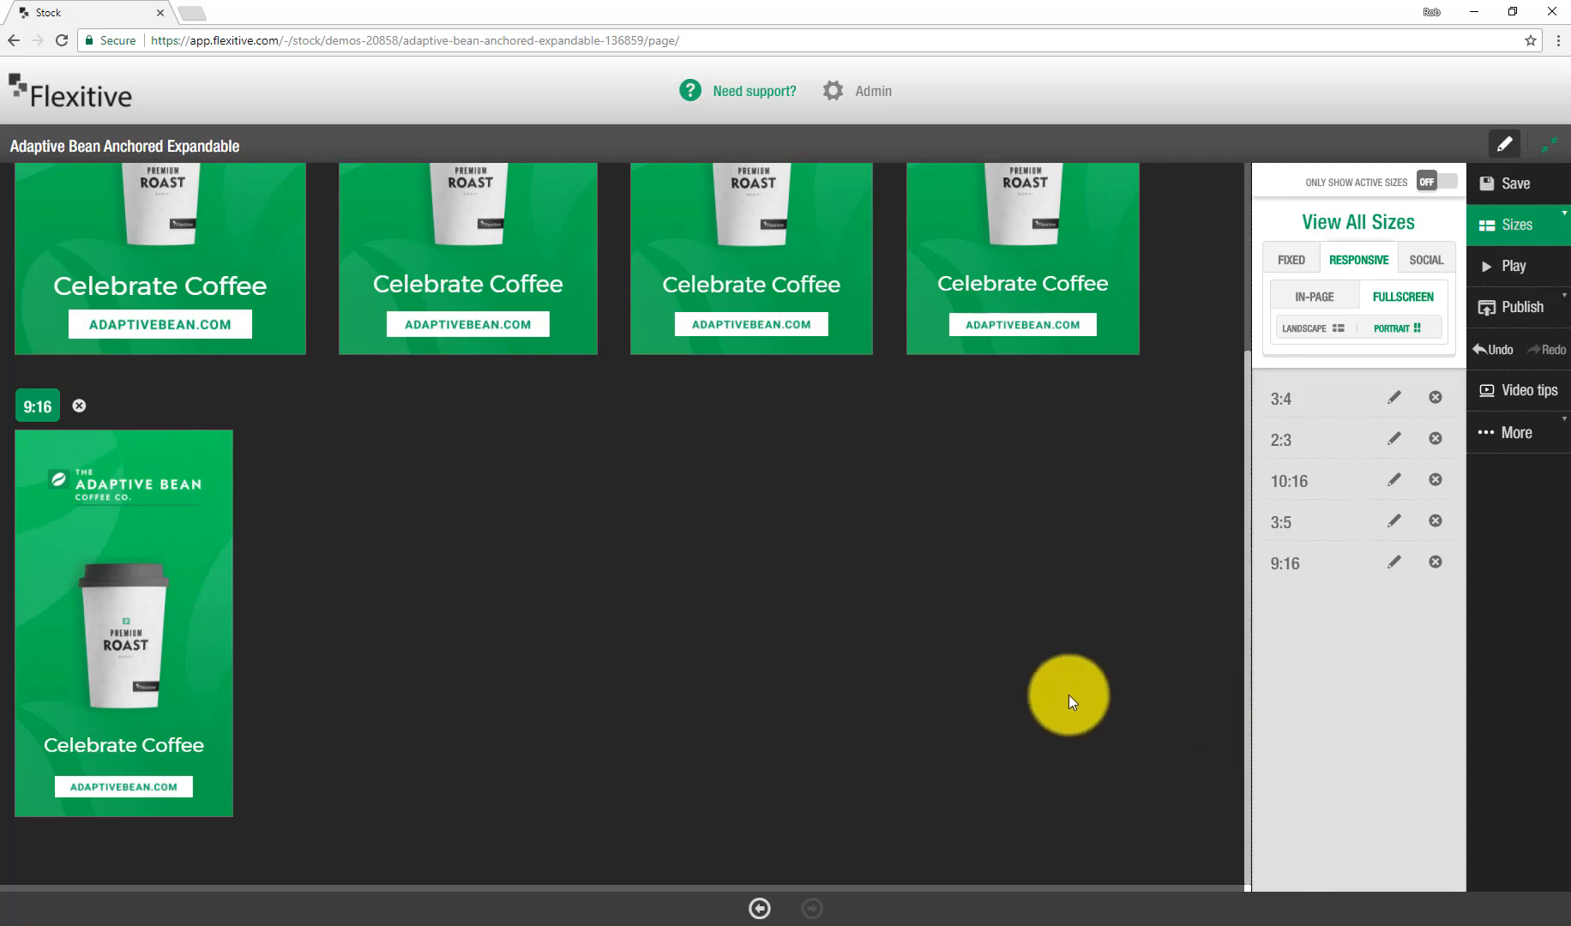
Step: Save the creative and return to the creative library
left_click(1492, 177)
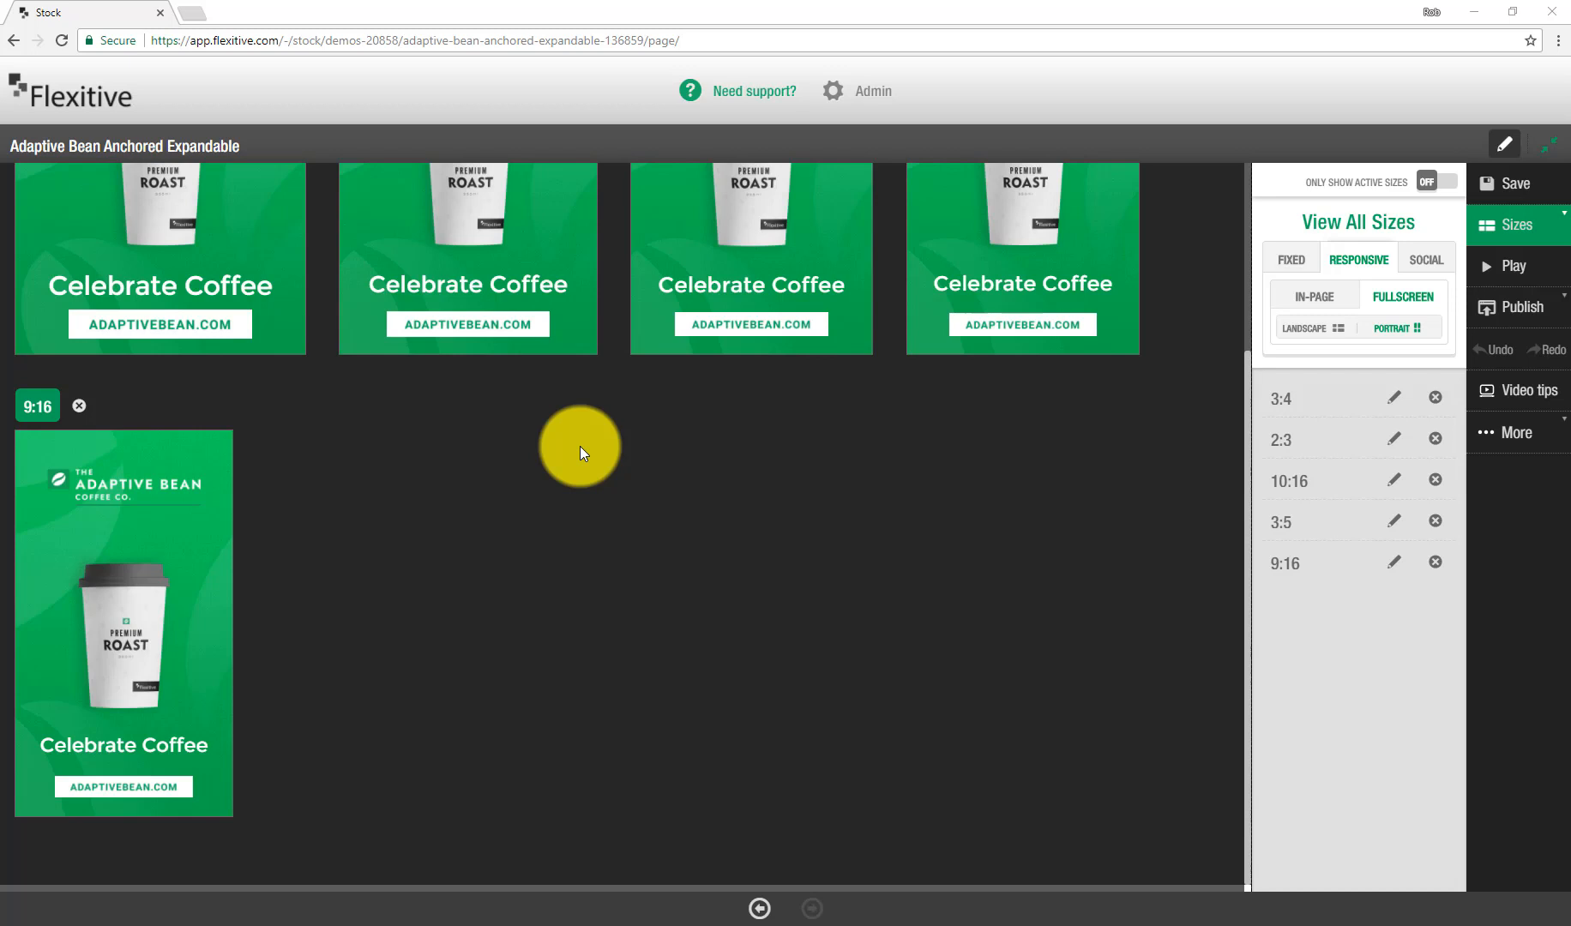
left_click(1516, 184)
left_click(1509, 147)
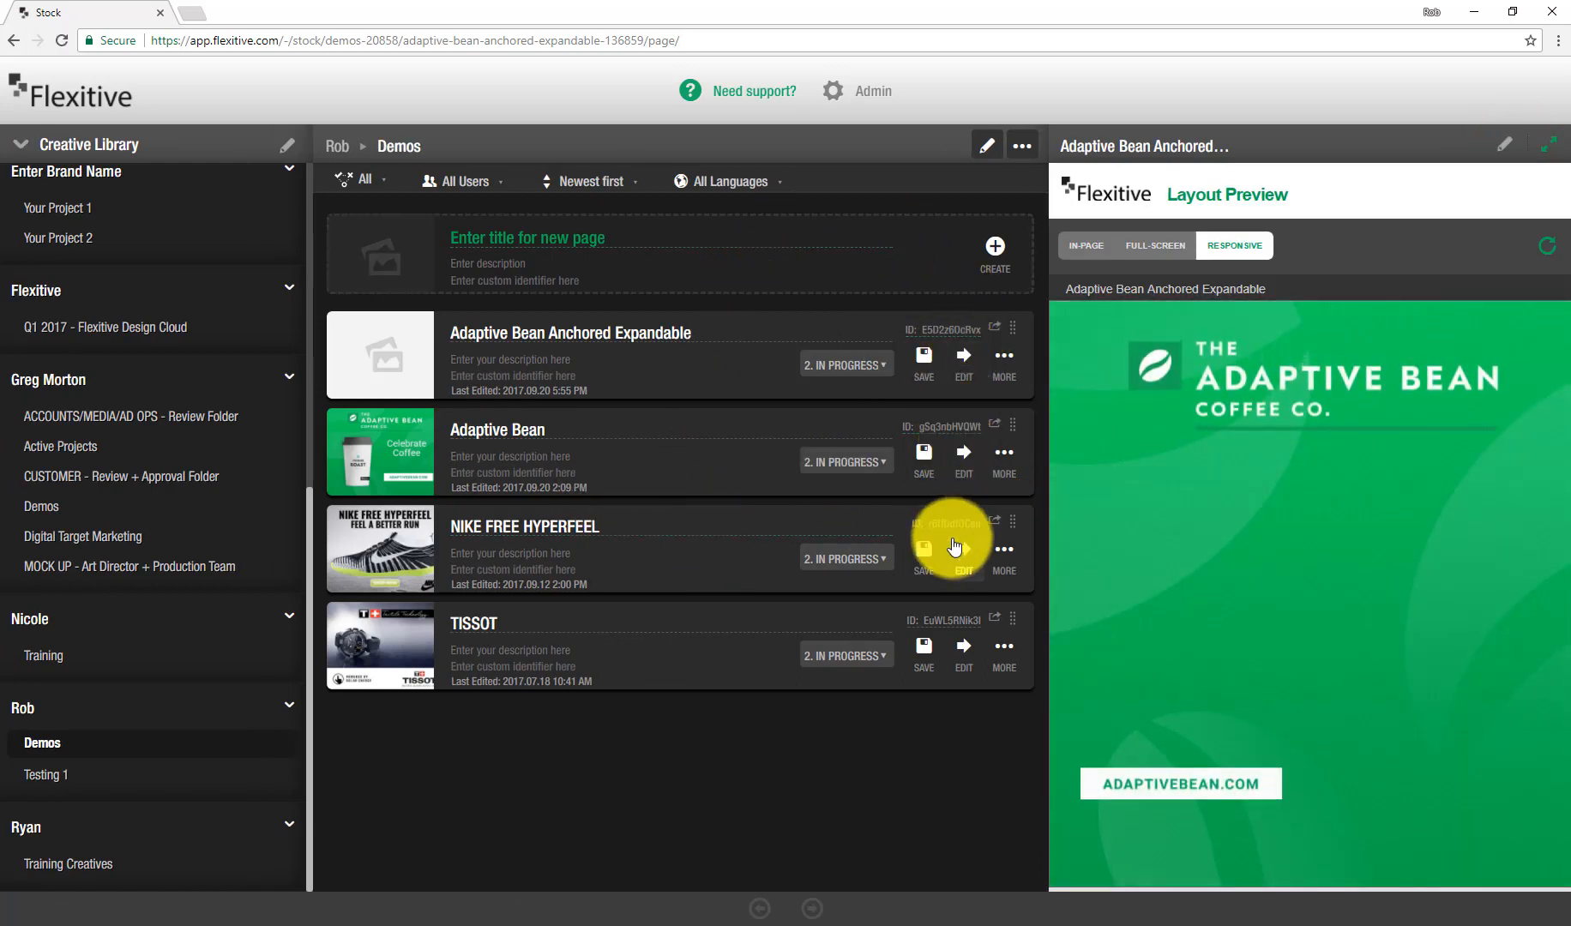
Step: Copy the Adaptive Bean Anchored Expandable creative's ID and switch to the Anchored Expandable Visualizer window
left_click(961, 330)
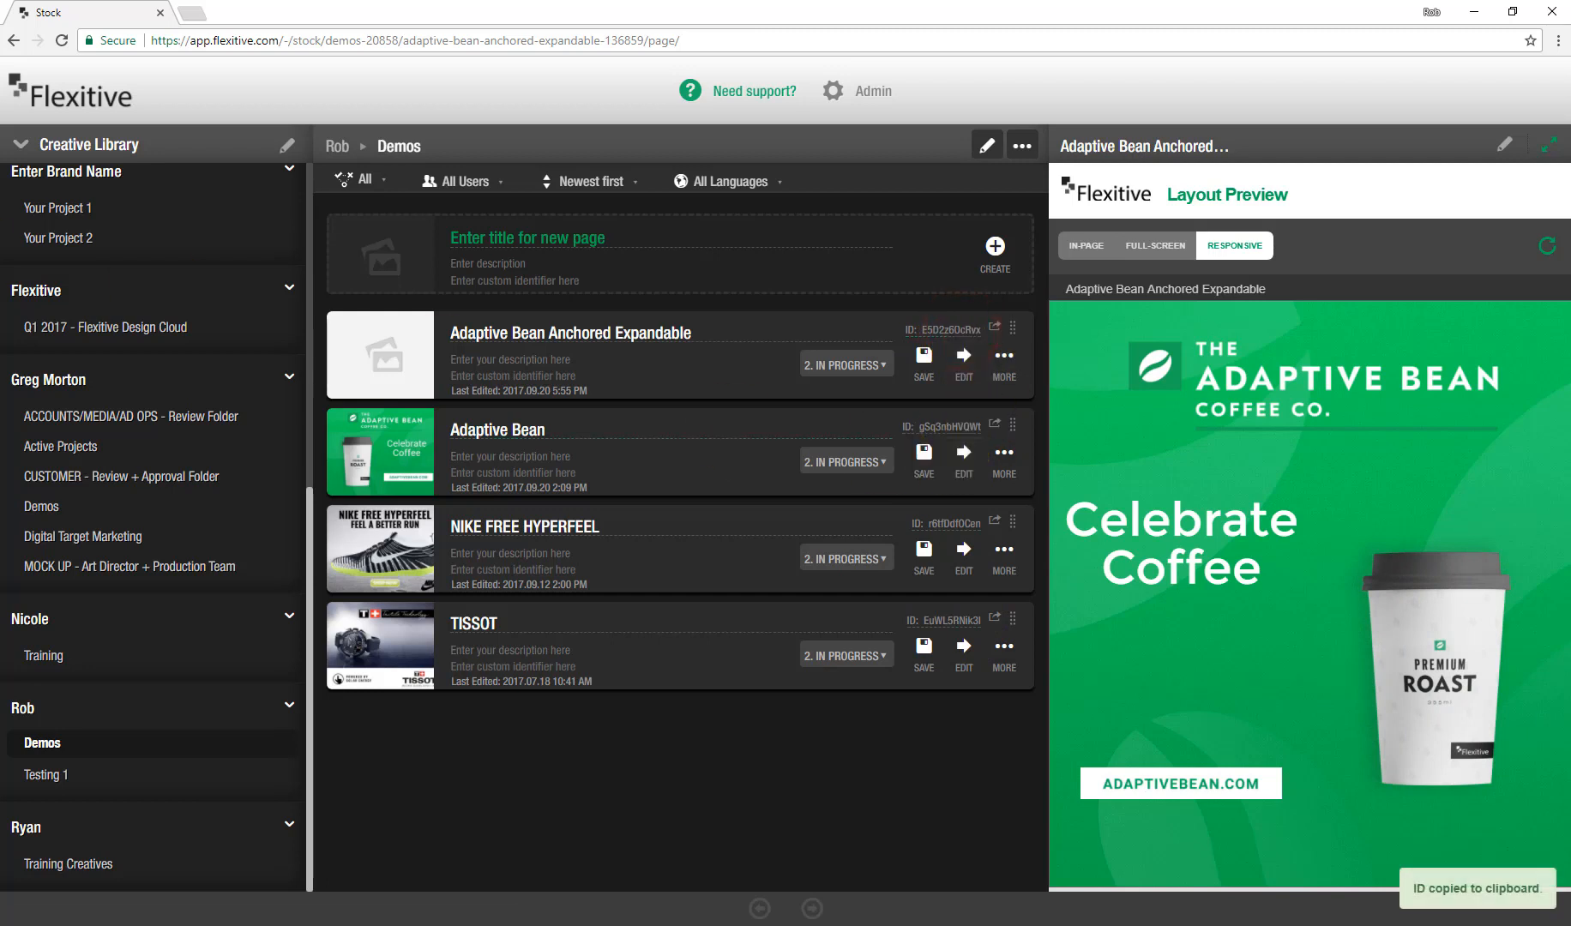
left_click(1474, 12)
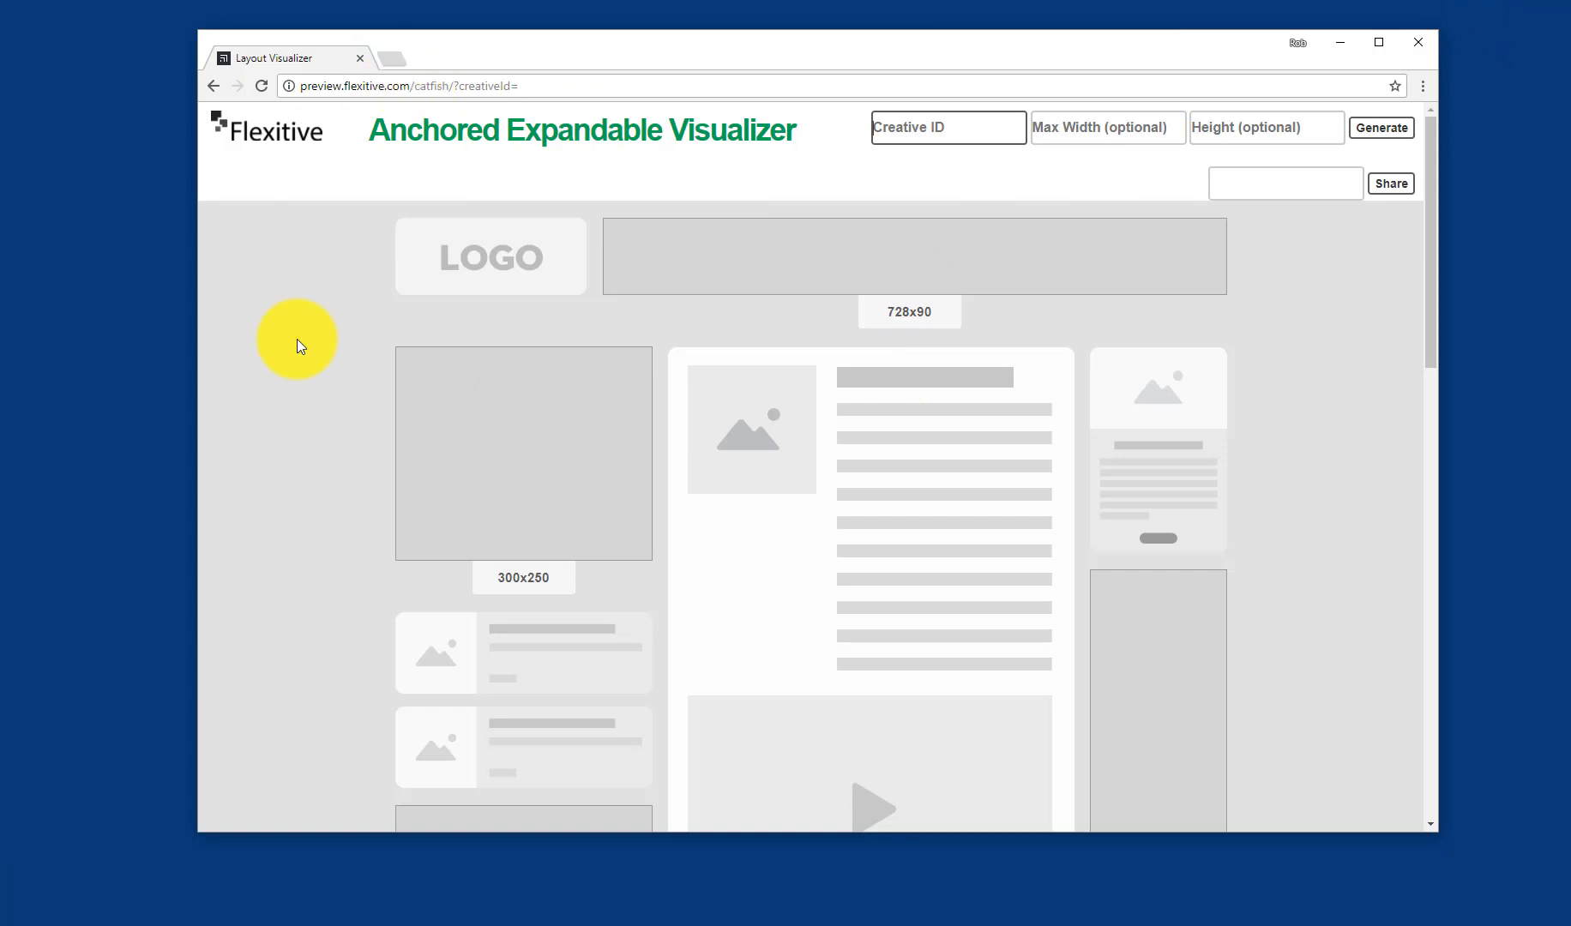
Step: Paste the creative ID into the visualizer and generate the anchored expandable preview
left_click(897, 120)
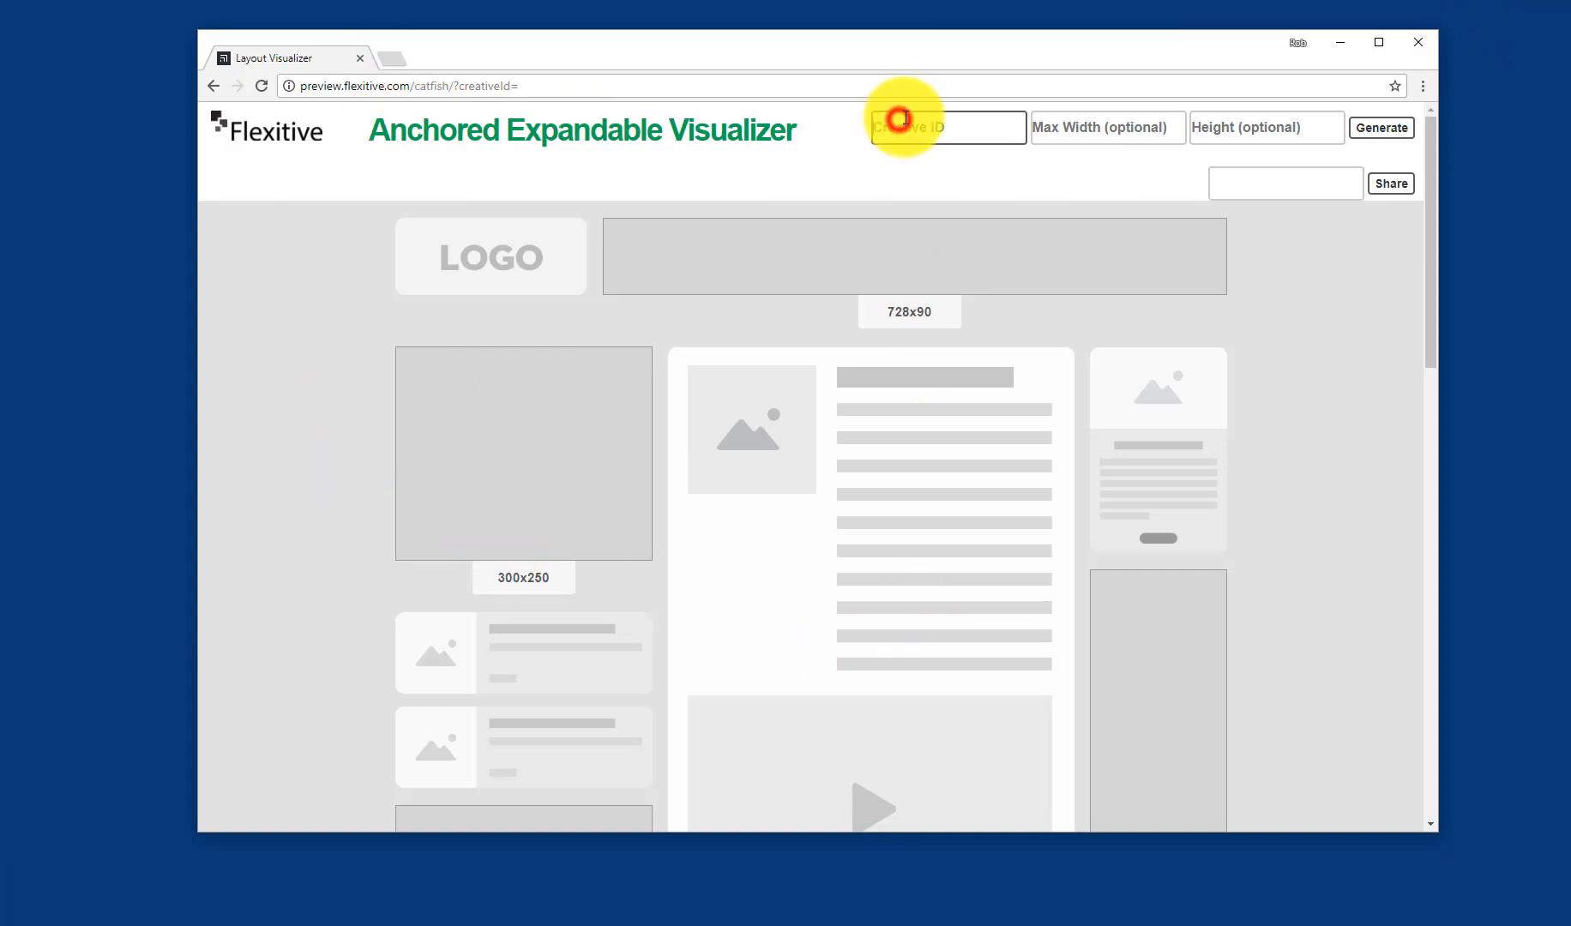
key("ctrl+v")
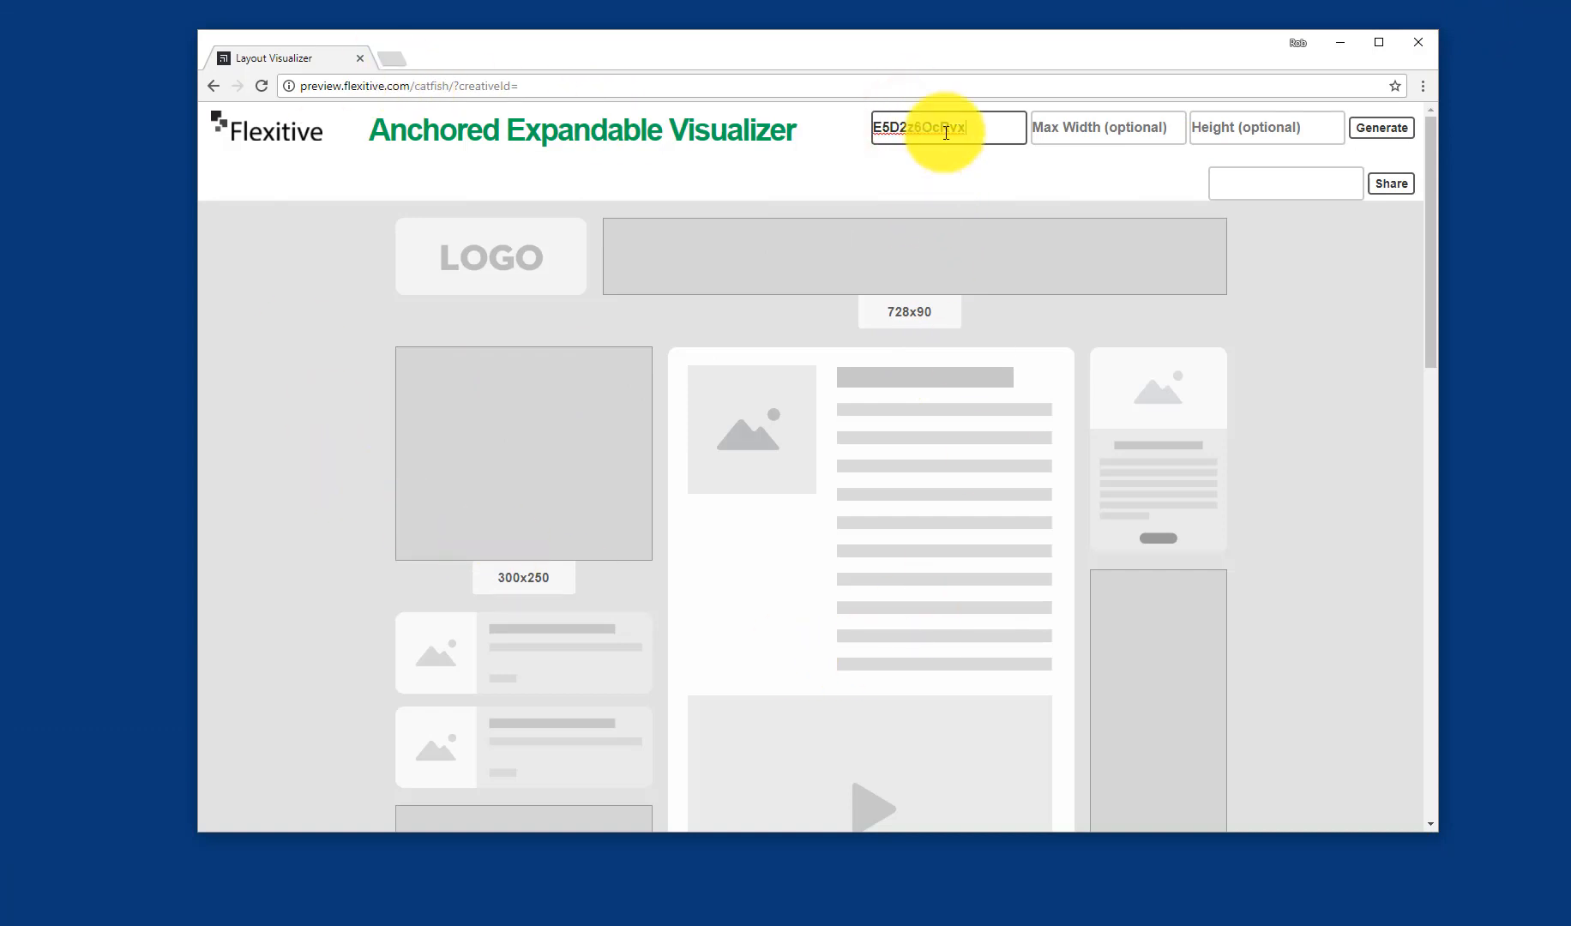
left_click(1368, 133)
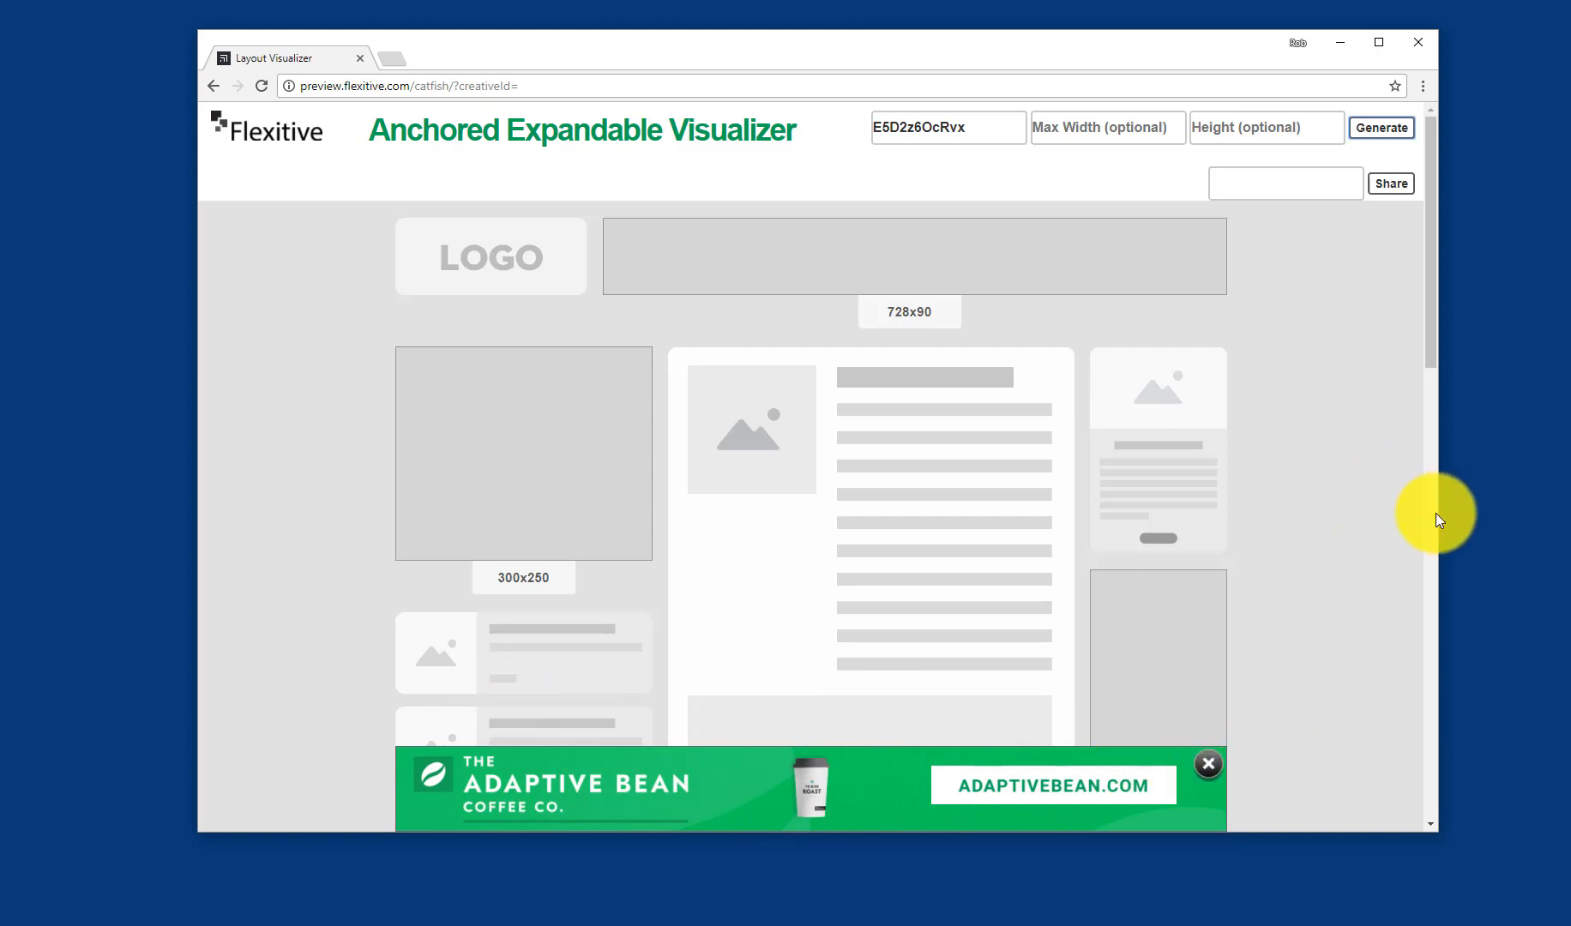
Step: Expand the anchored banner into its fullscreen view and close it again
left_click_drag(1437, 512, 1515, 571)
left_click(1007, 783)
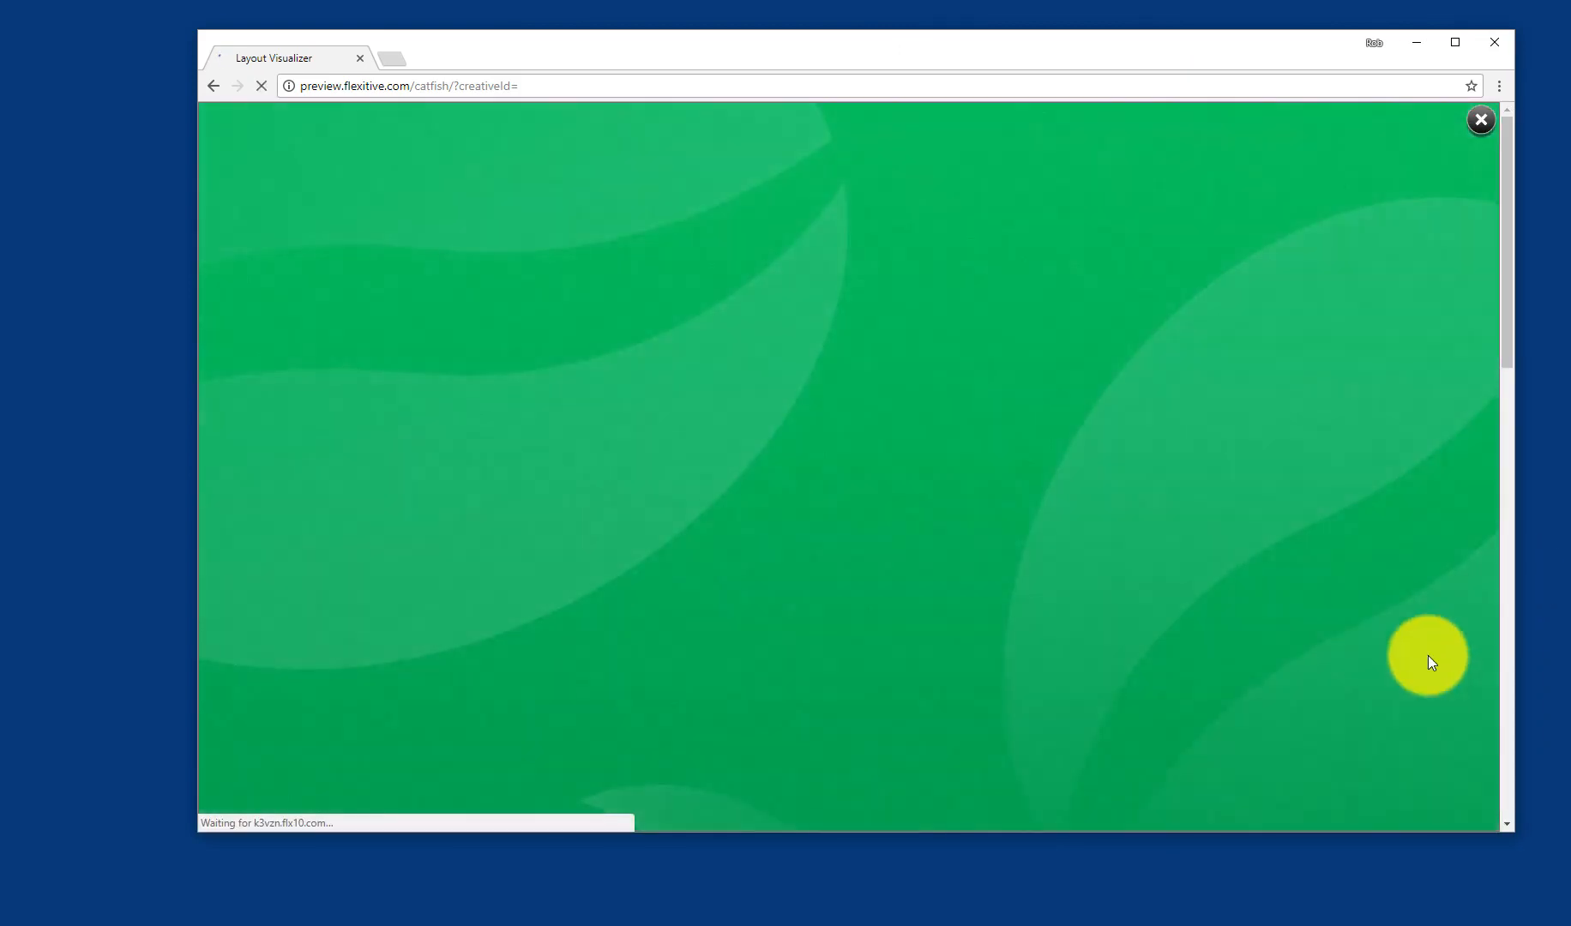
left_click_drag(1510, 831, 1480, 852)
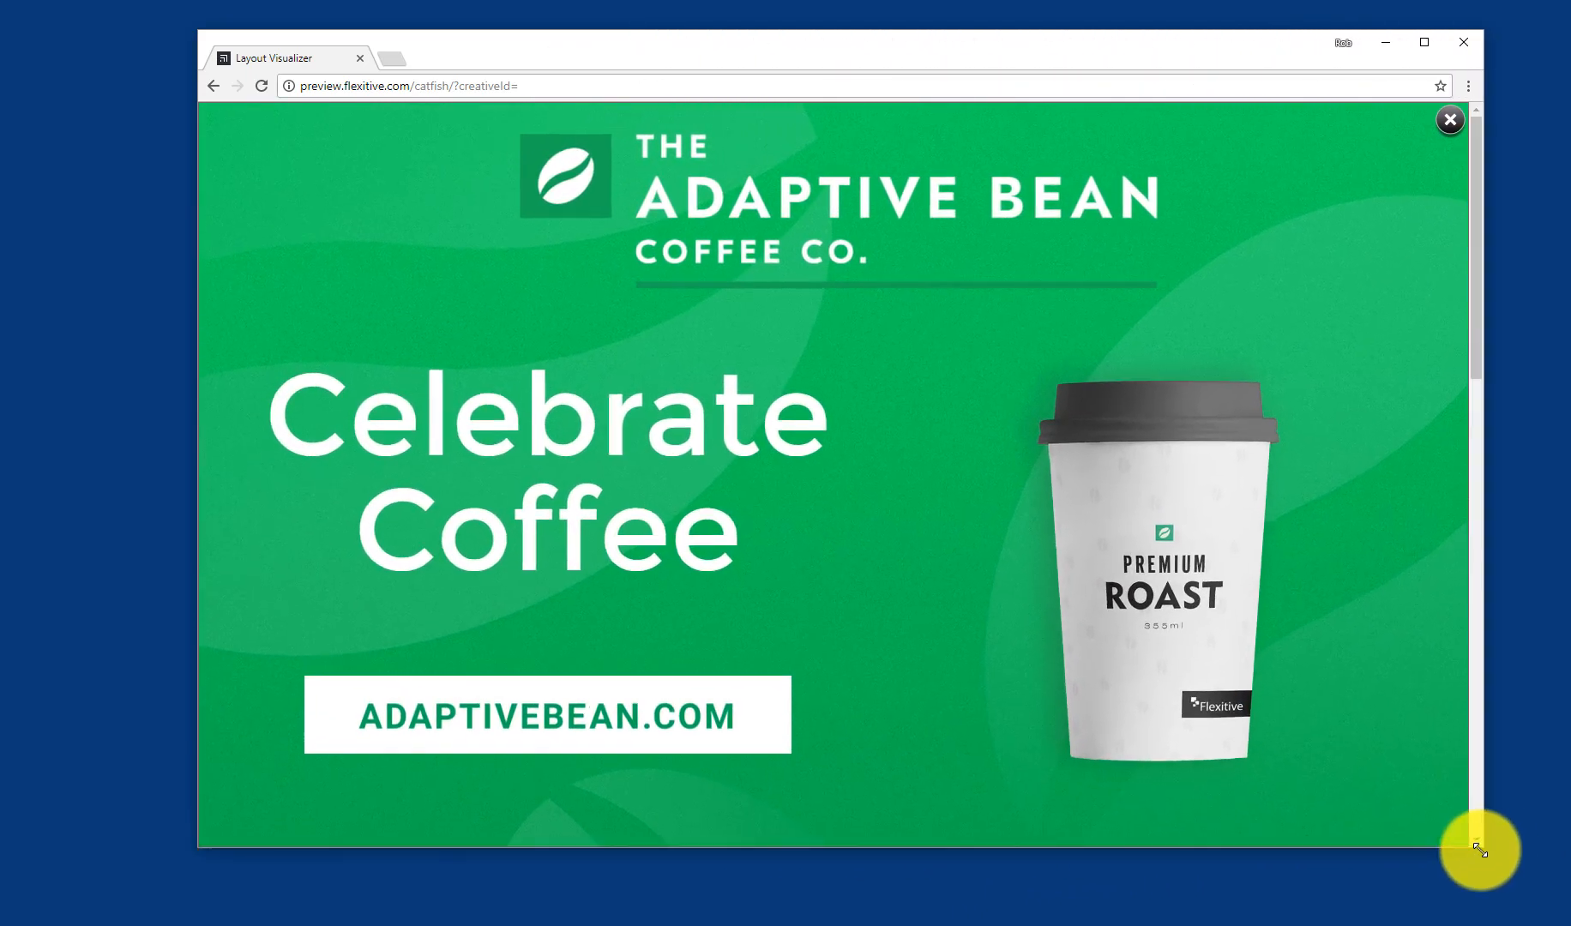
left_click(1447, 122)
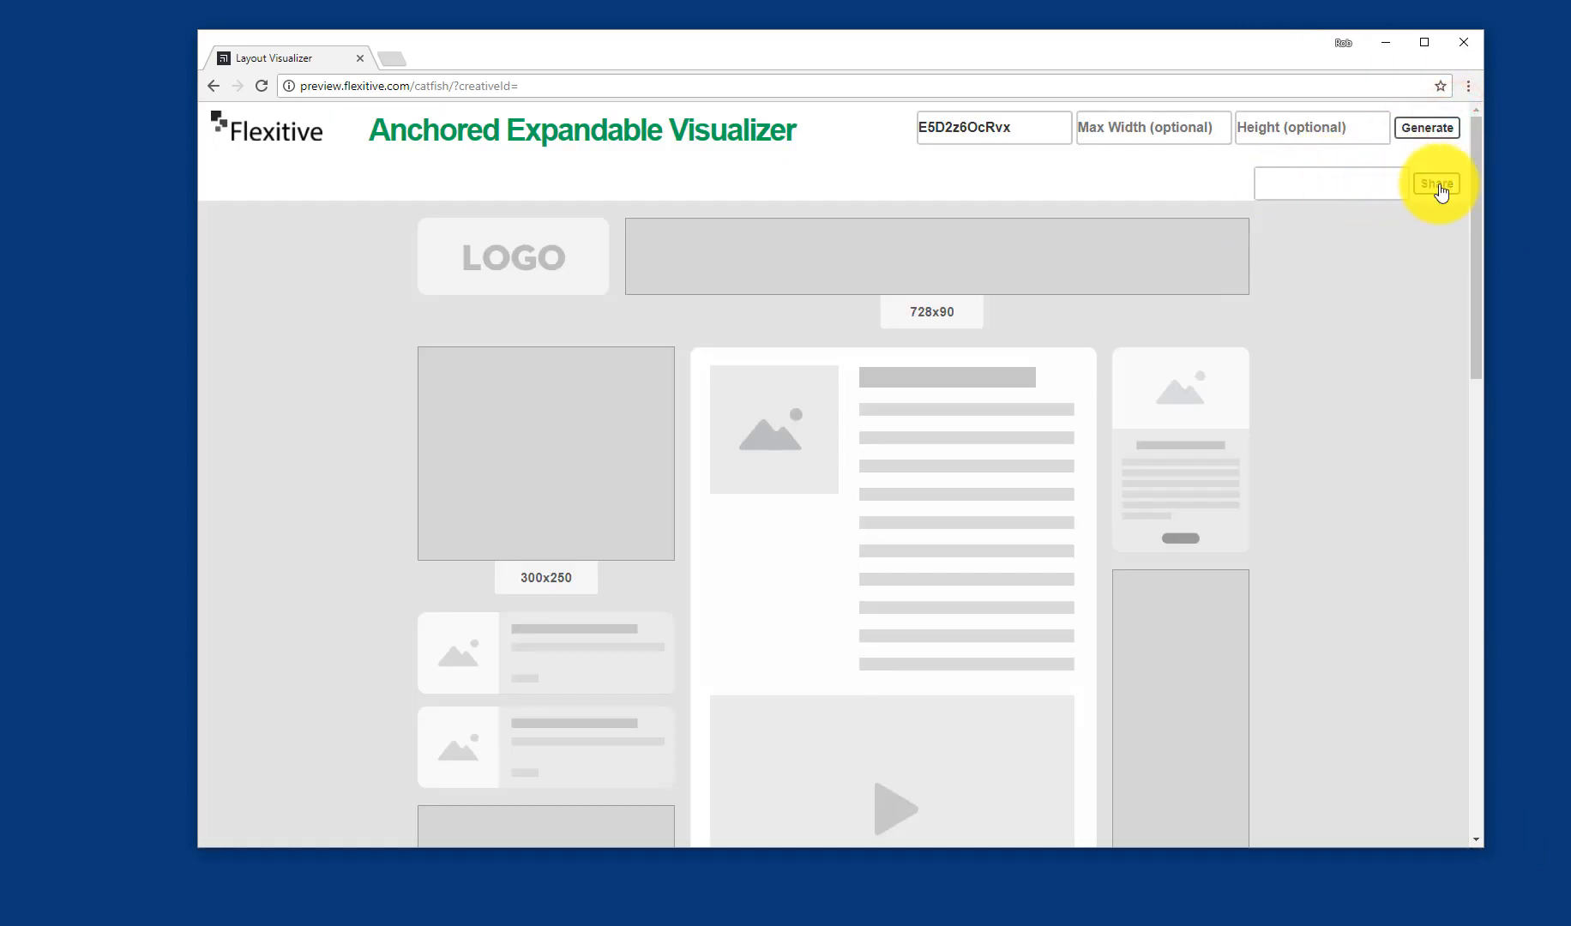
Step: Create a share link for the preview and select the link text
left_click(1439, 187)
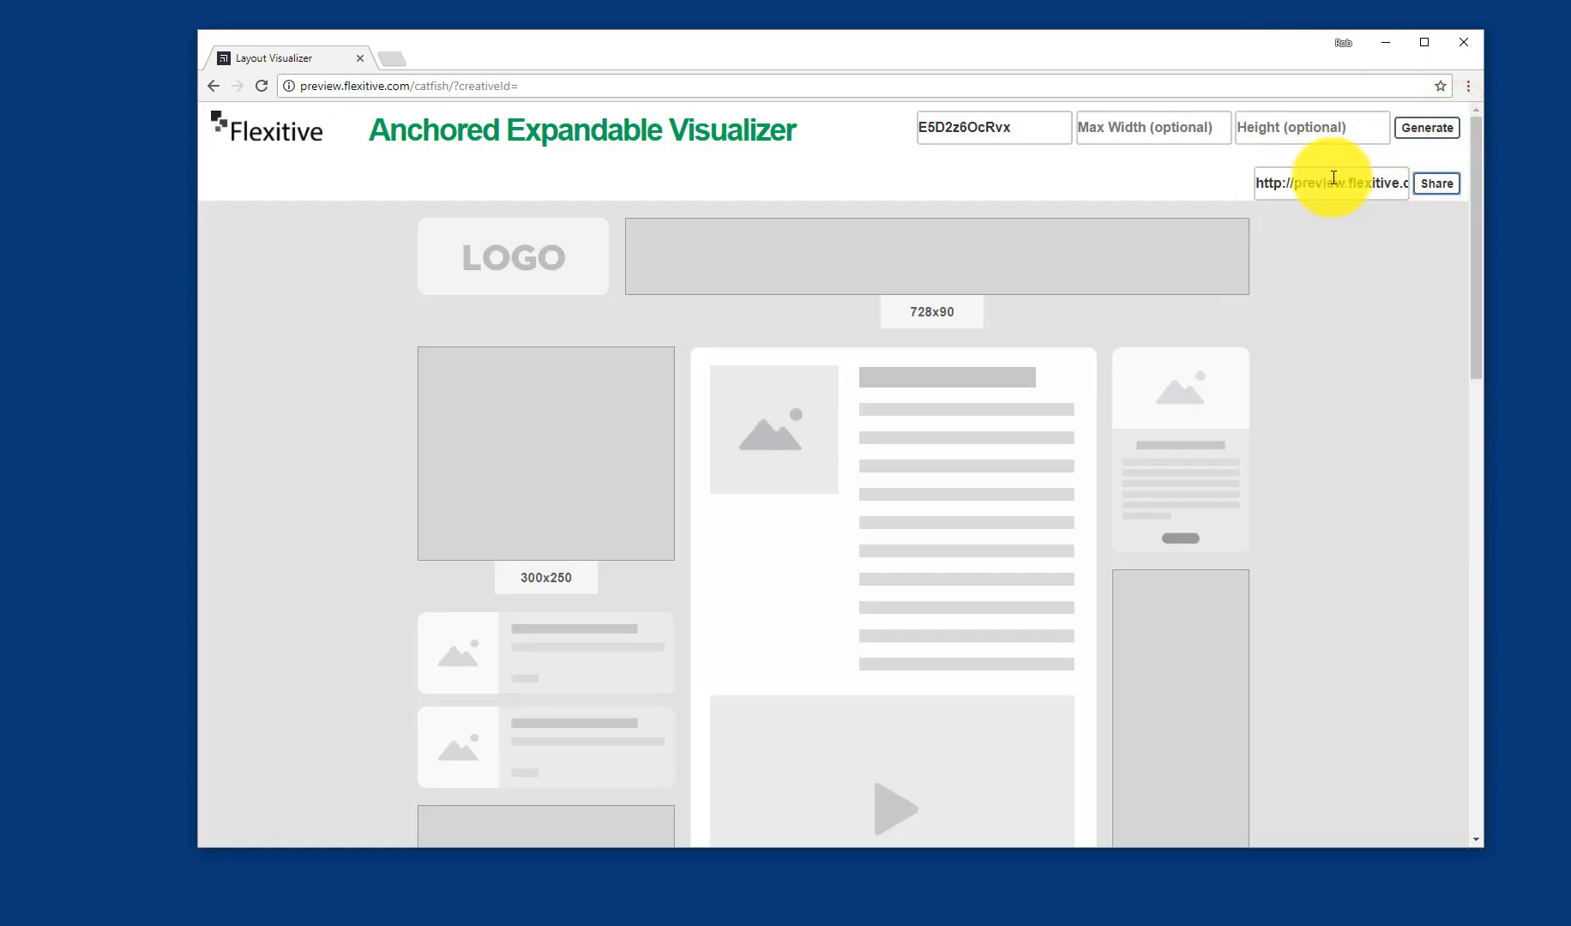
left_click(1332, 181)
left_click_drag(1331, 181, 1254, 183)
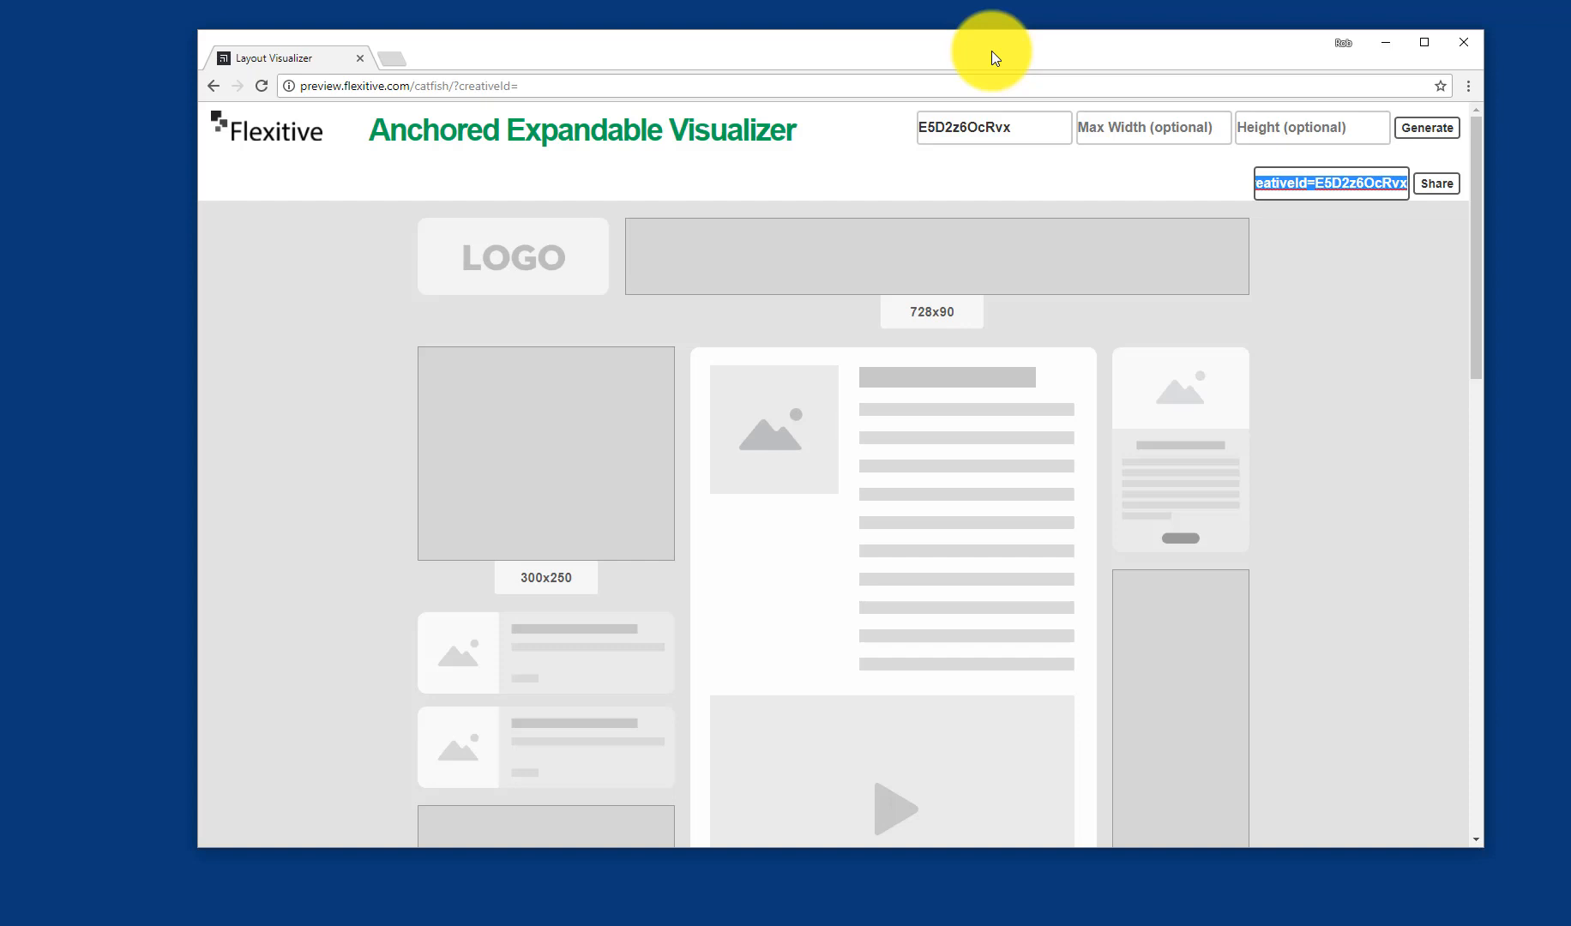
left_click_drag(990, 53, 948, 59)
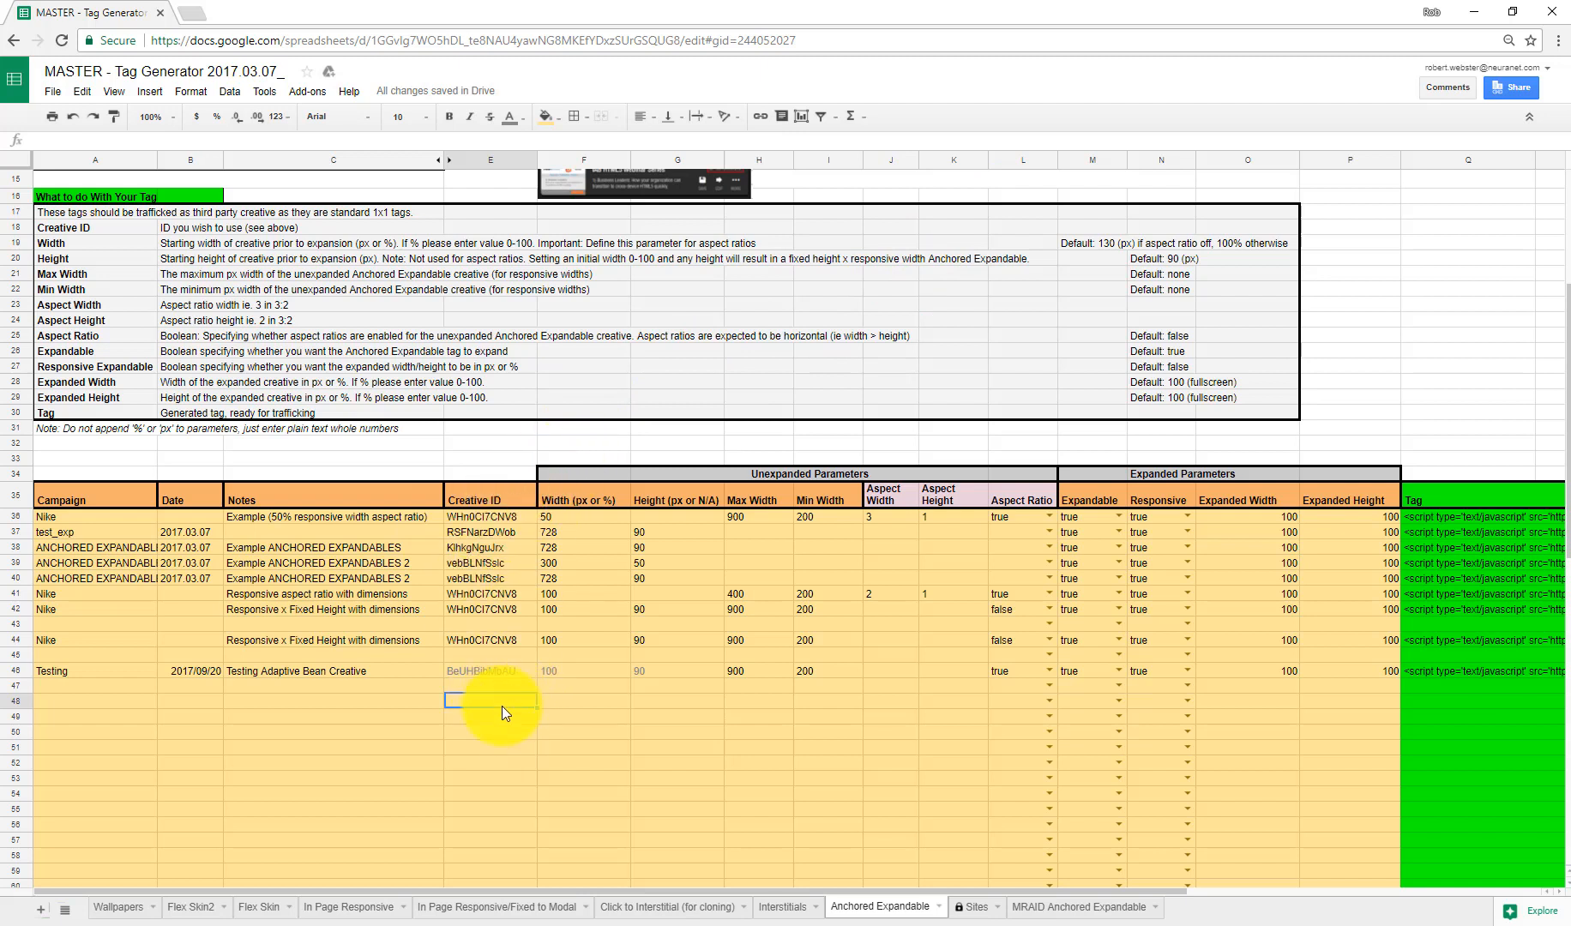
Step: In the tag generator spreadsheet, paste the creative ID into a new row and enter campaign Adaptive Bean and date 2017/09/20
key("ctrl+v")
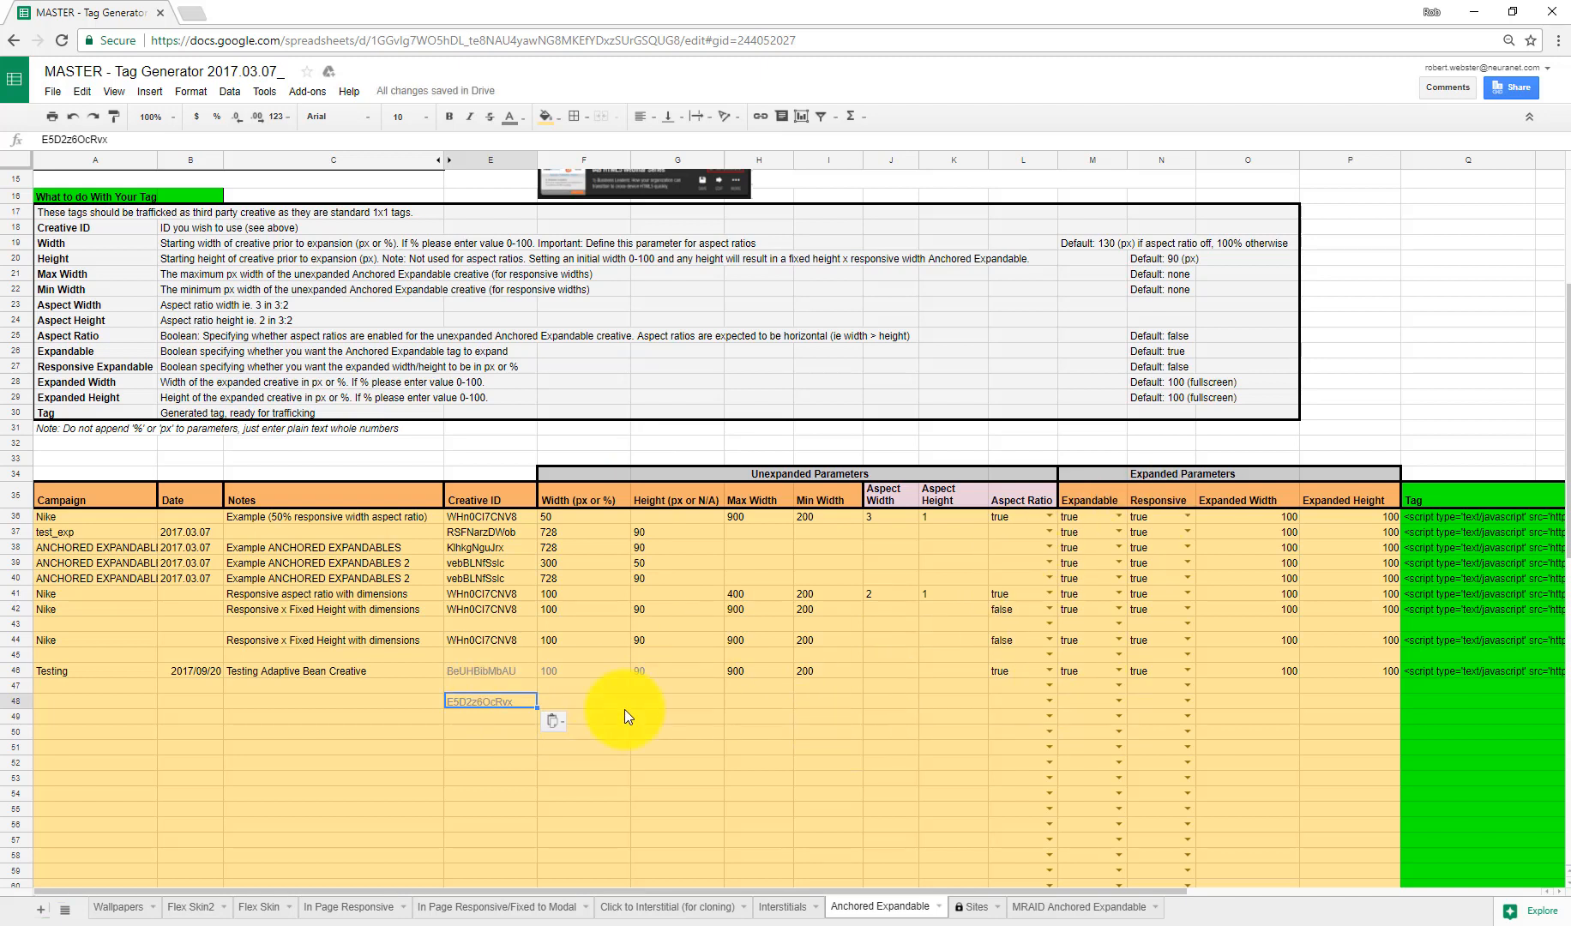
left_click(80, 701)
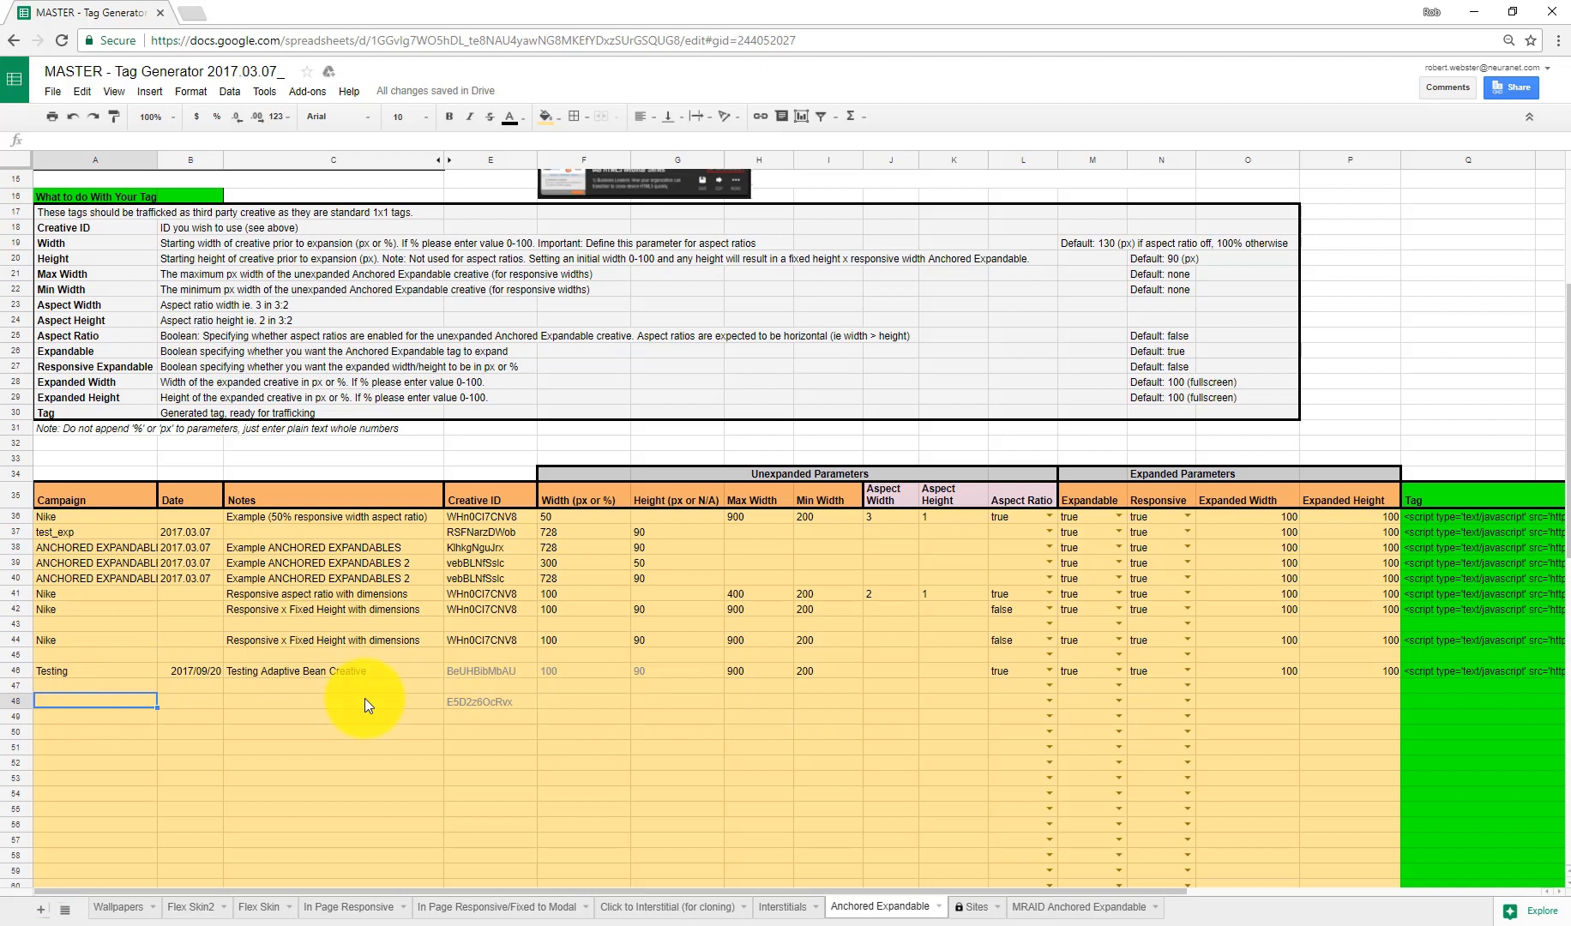
type("Adaptive Bean")
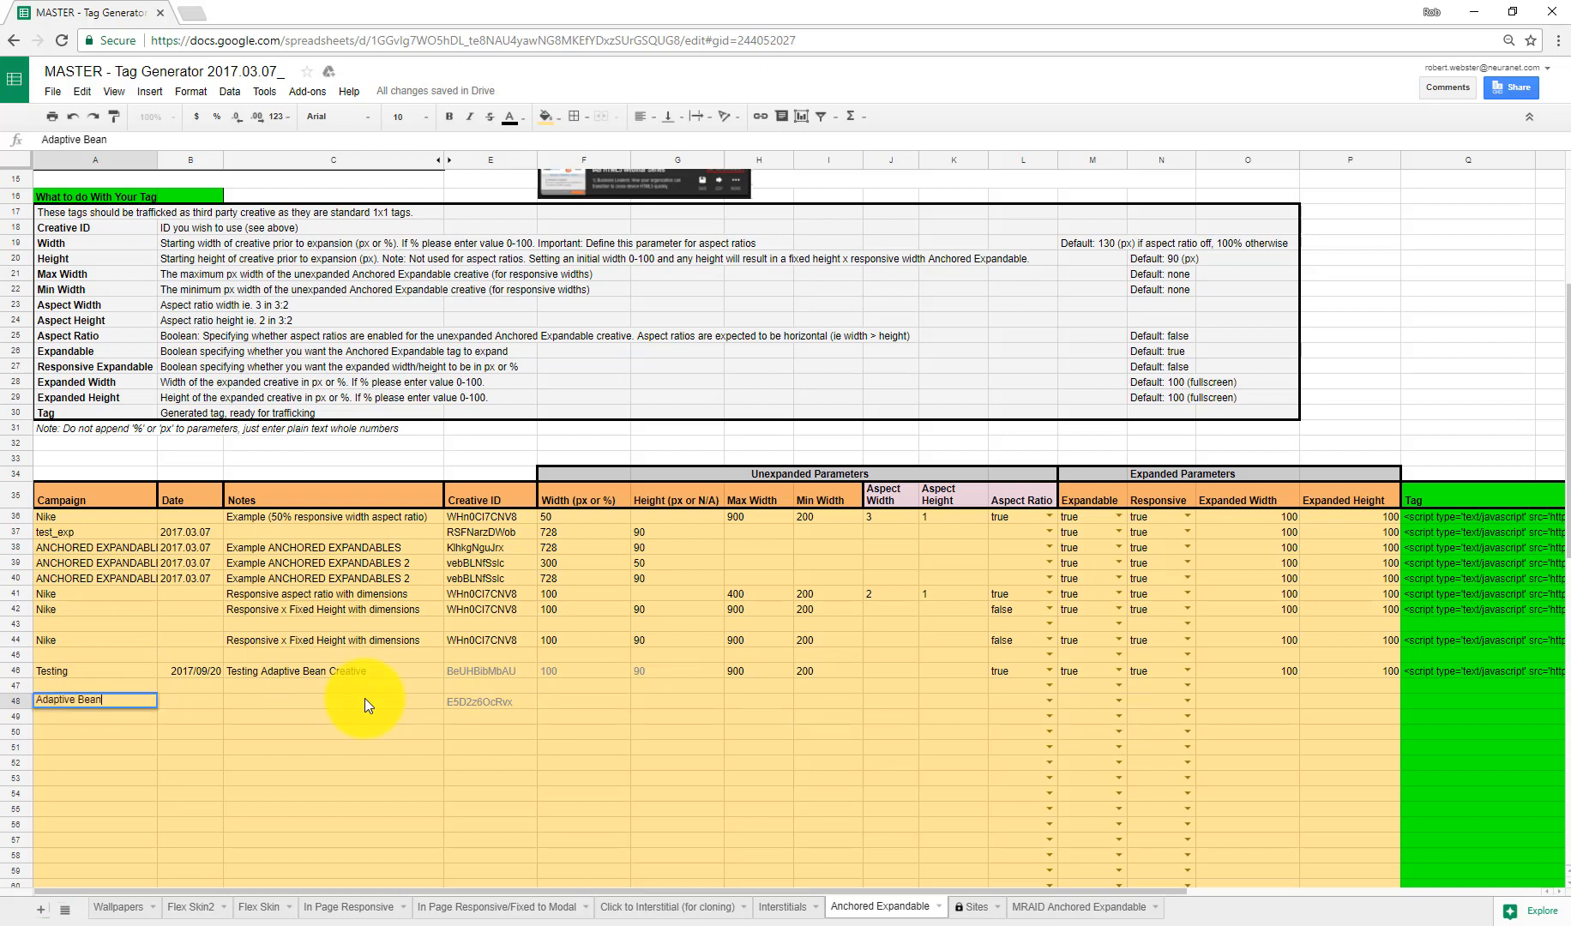
key("Tab")
type("2017/09/20")
key("Tab")
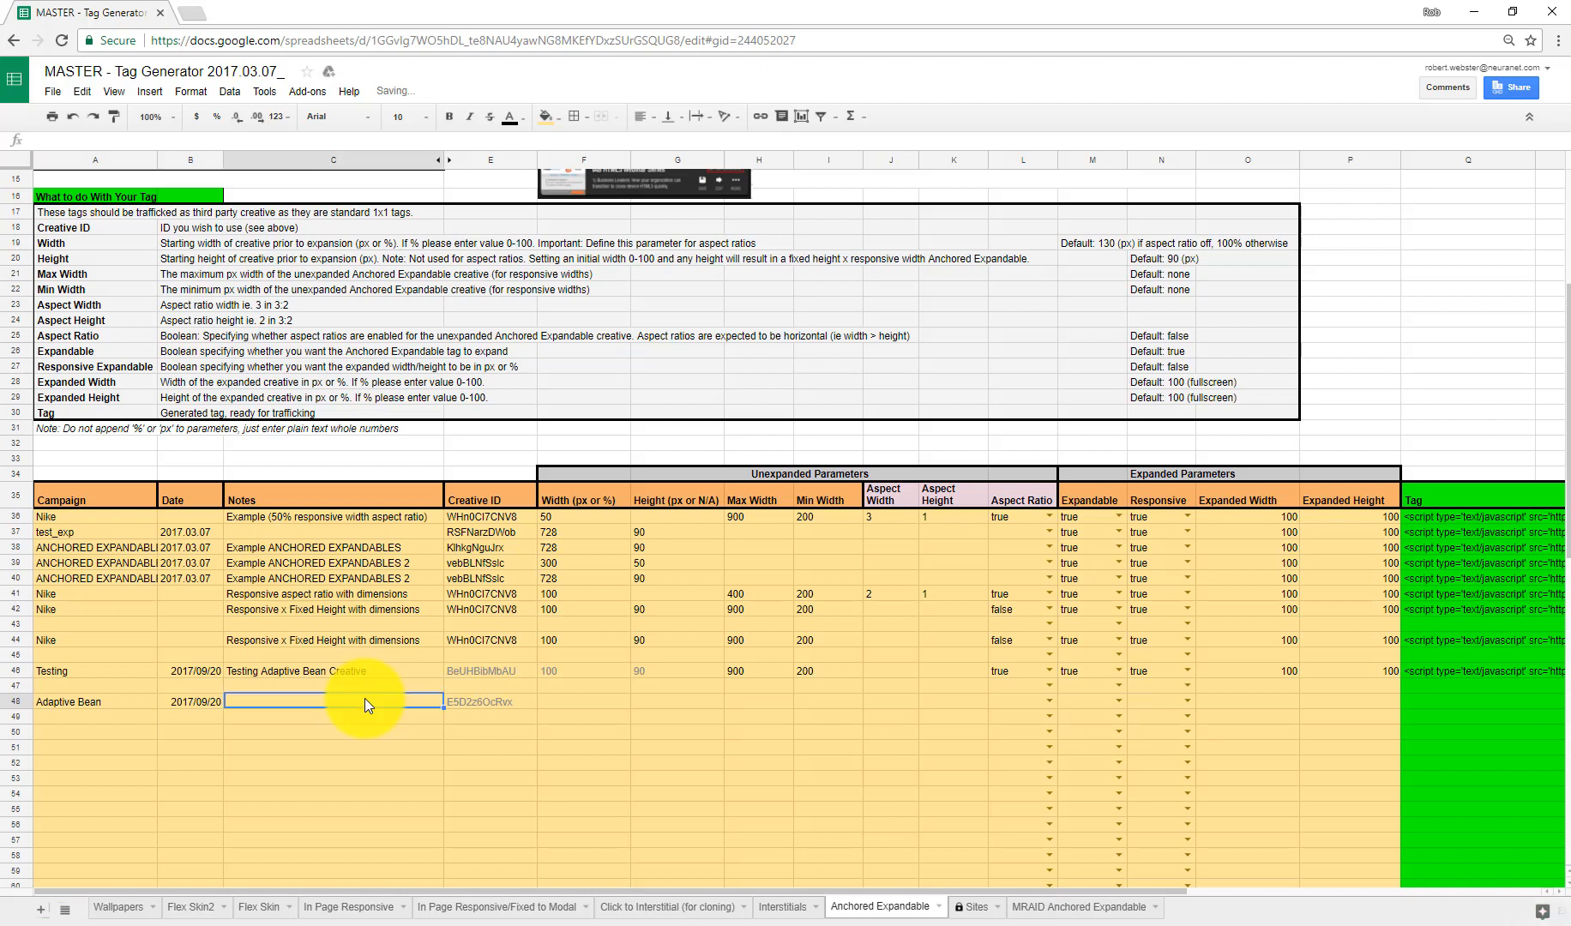
Step: Enter the notes Testing Adaptive Bean for the new row
type("Testi")
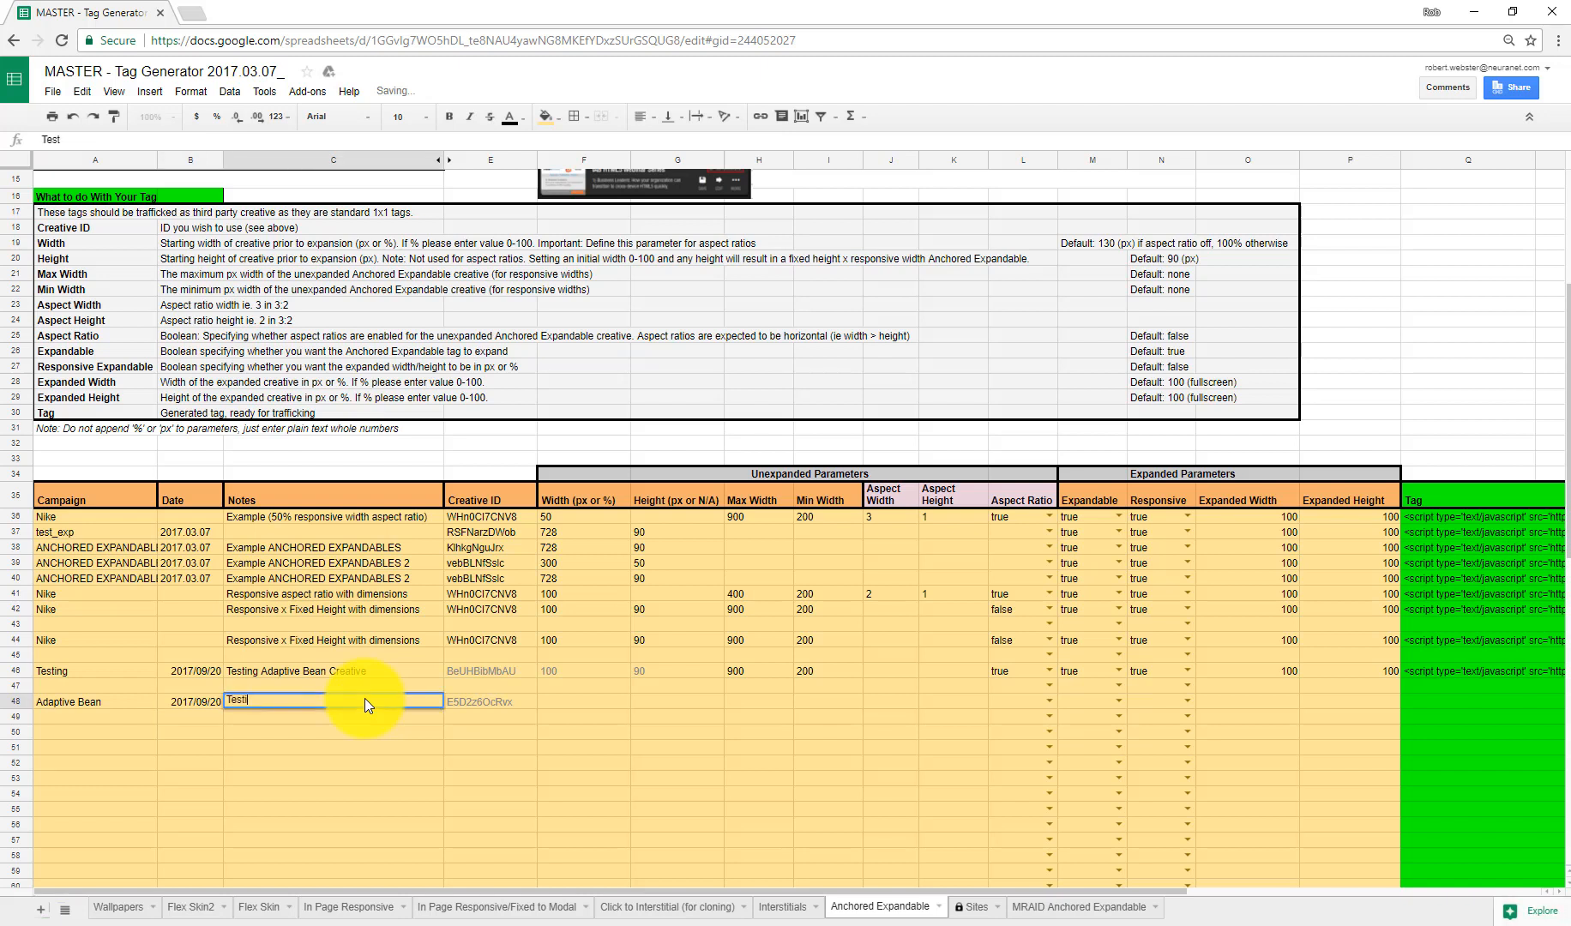
type("ng Ada")
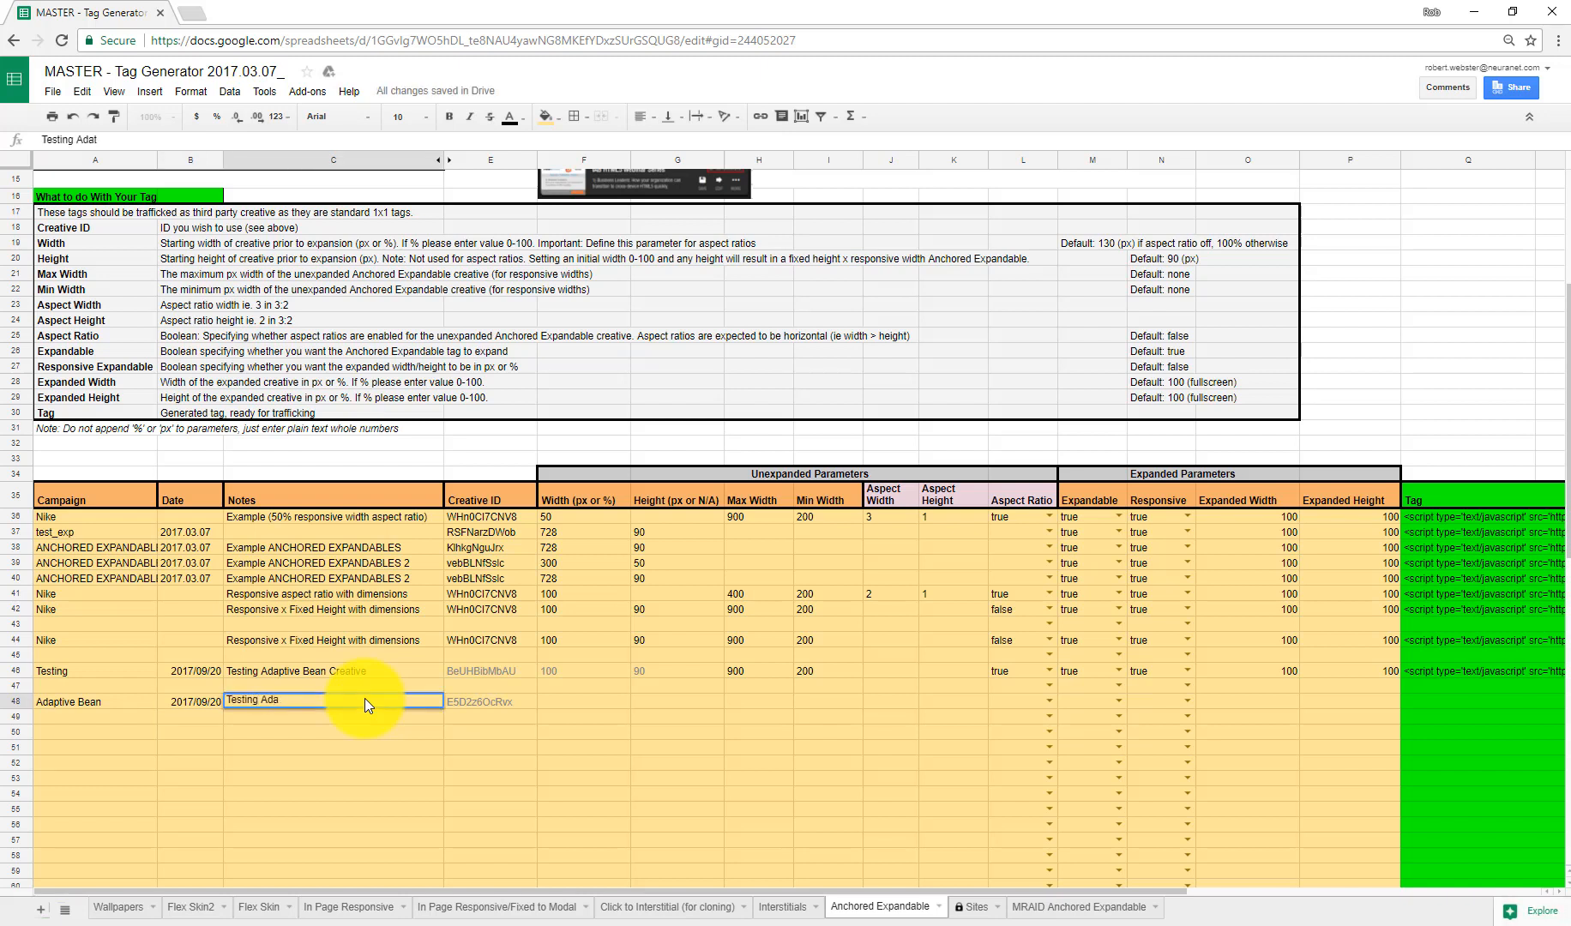
type("ptive Bean")
key("Tab")
left_click_drag(105, 698, 352, 702)
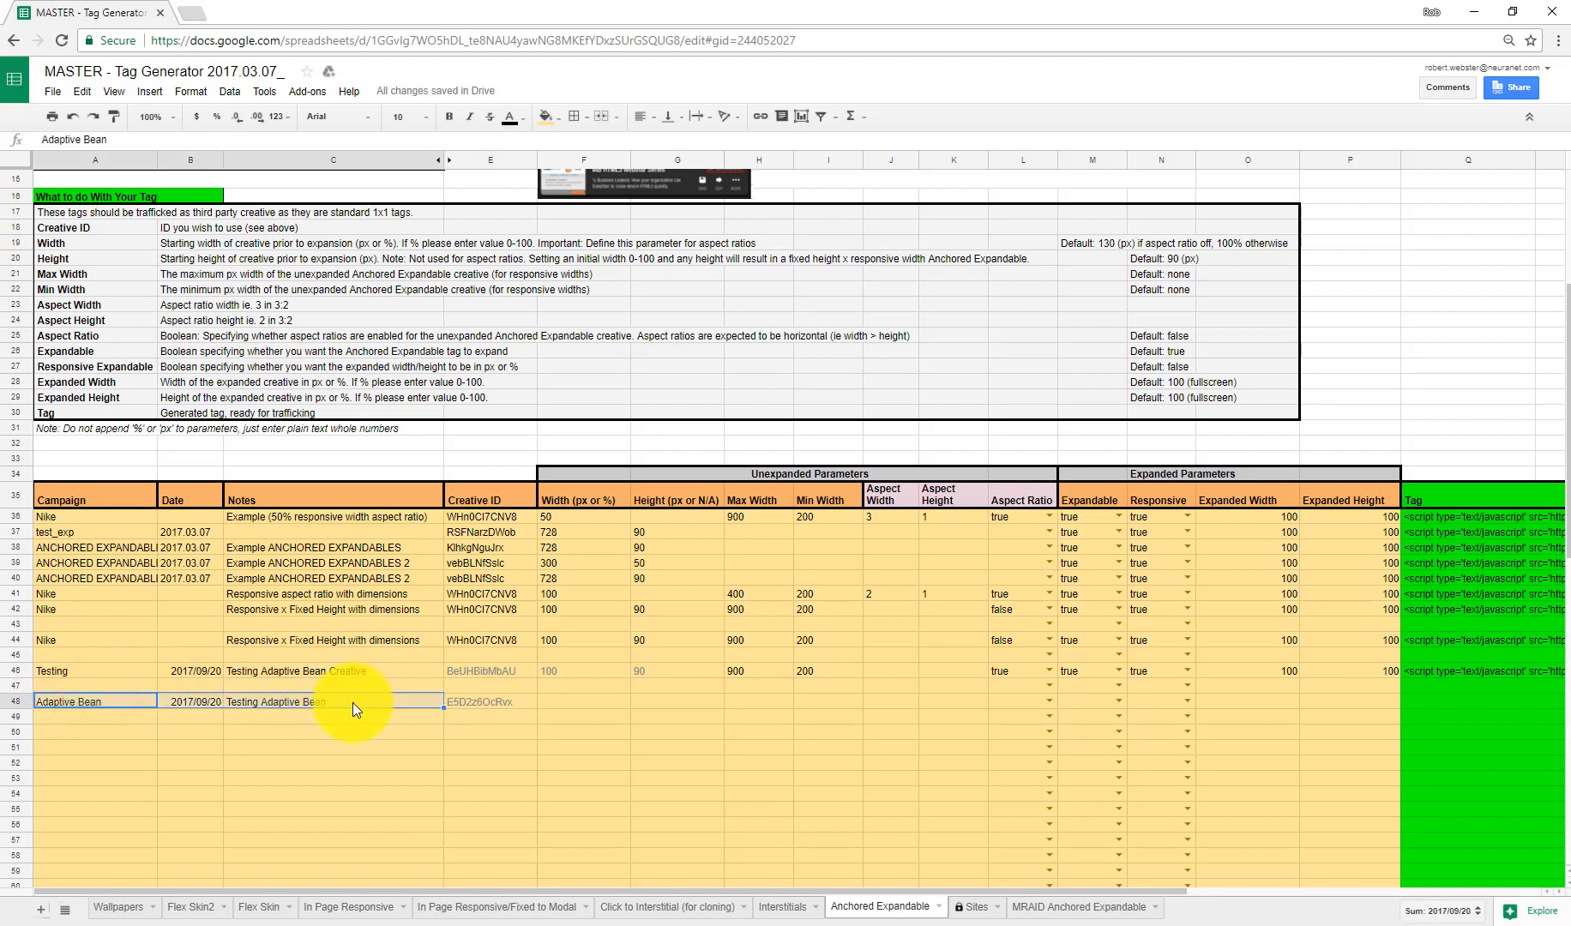
Step: Set the new row's unexpanded width to 100 and height to 90
left_click(568, 698)
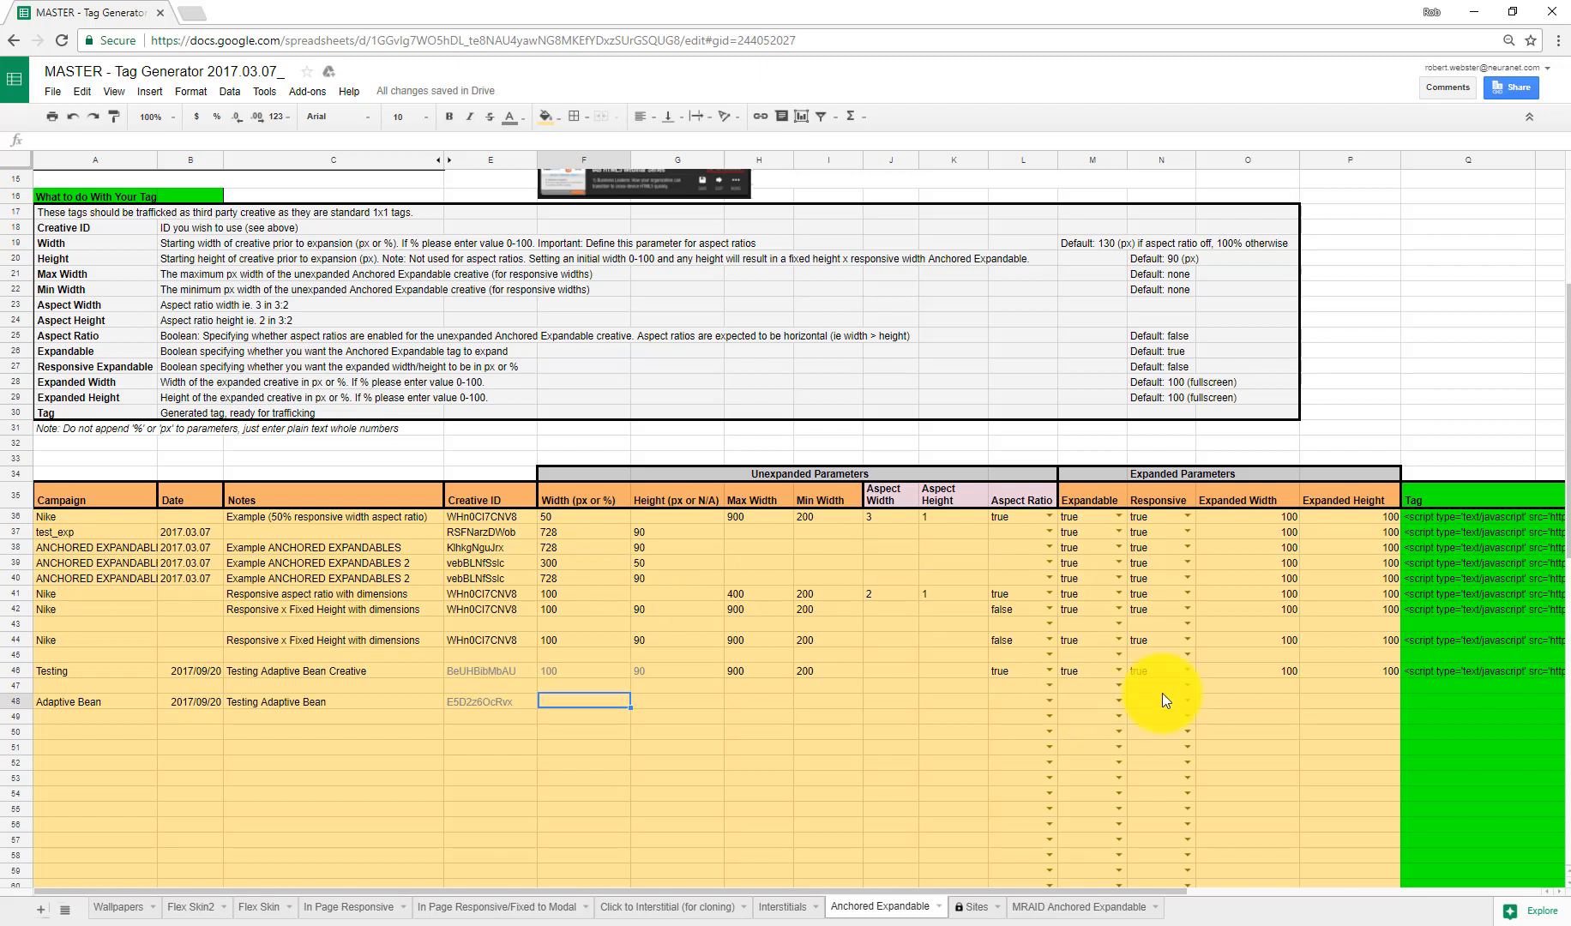
type("10")
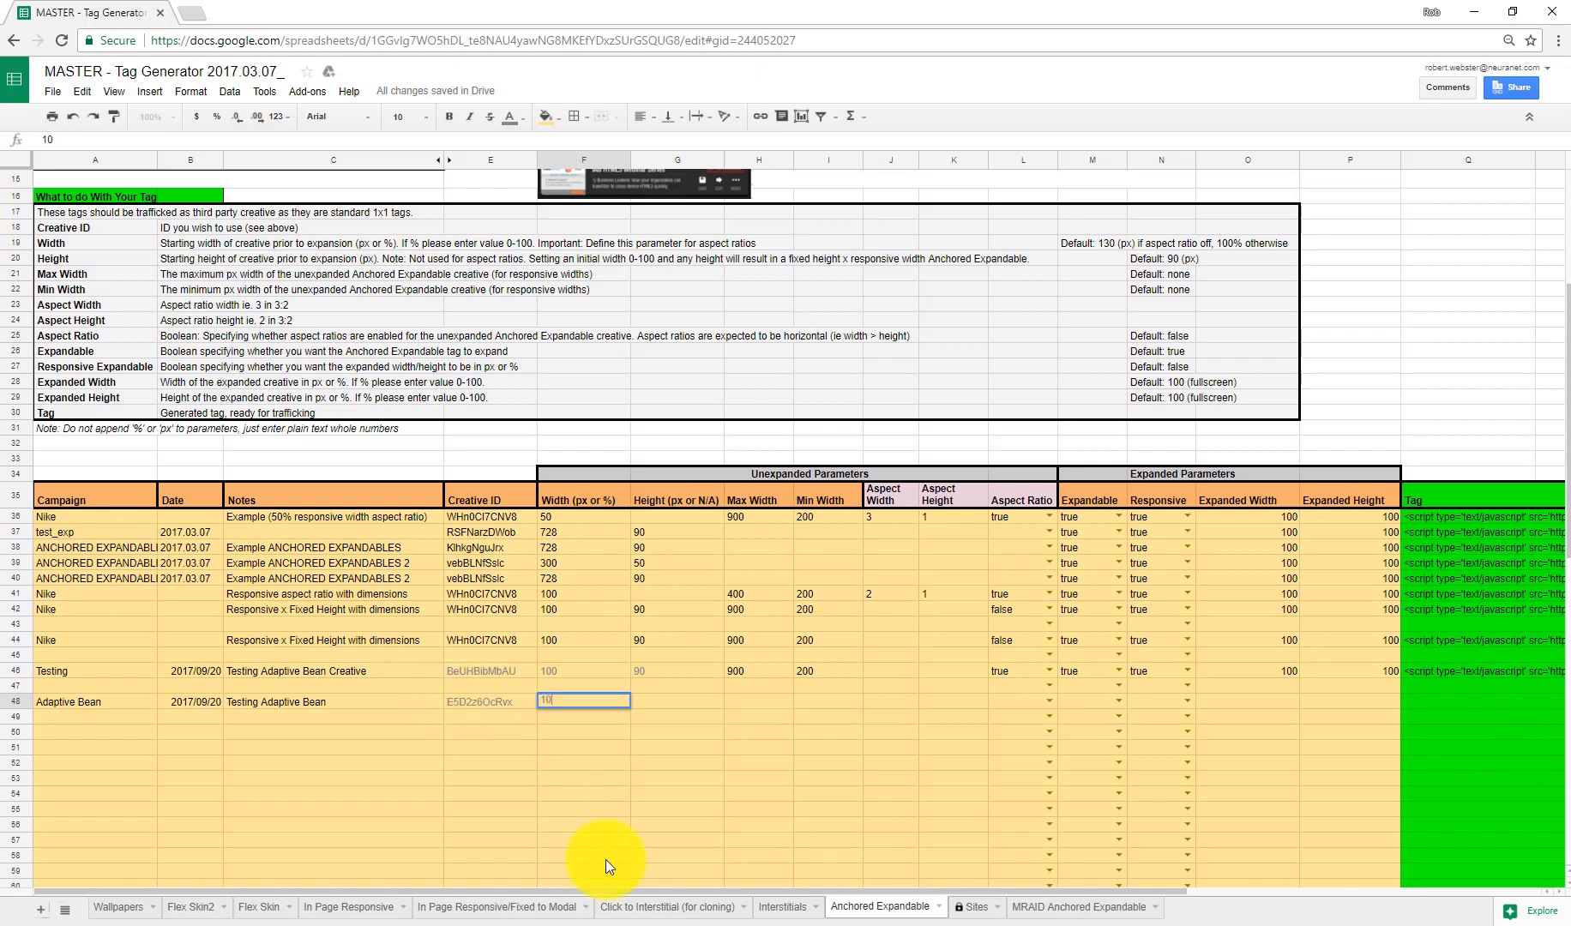
type("0")
key("Tab")
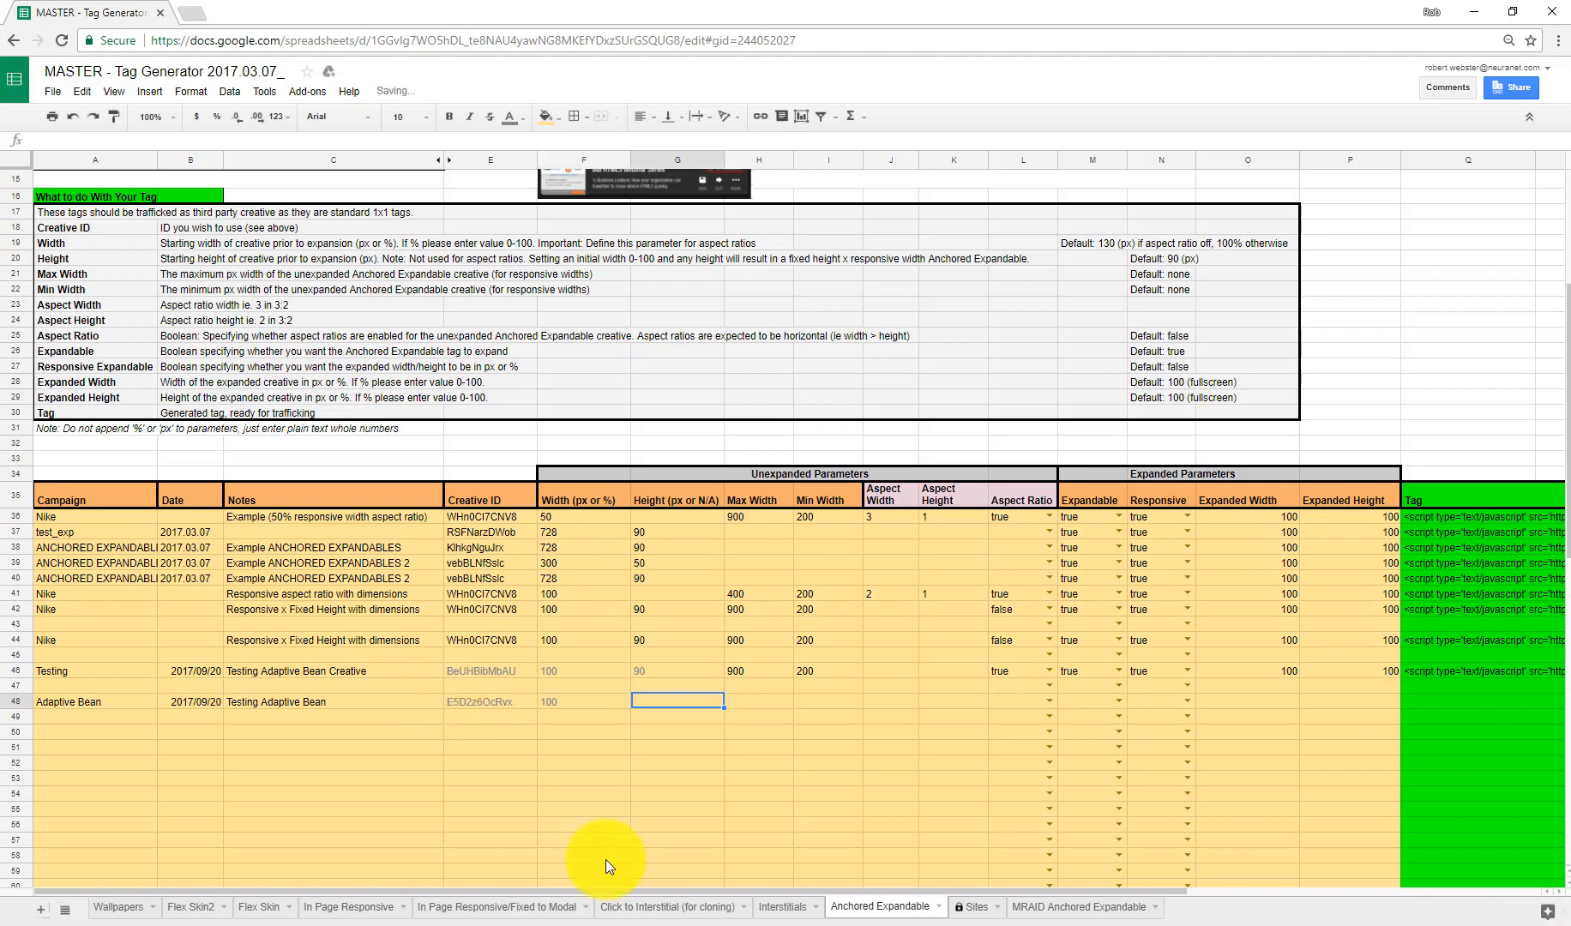
type("90")
key("Tab")
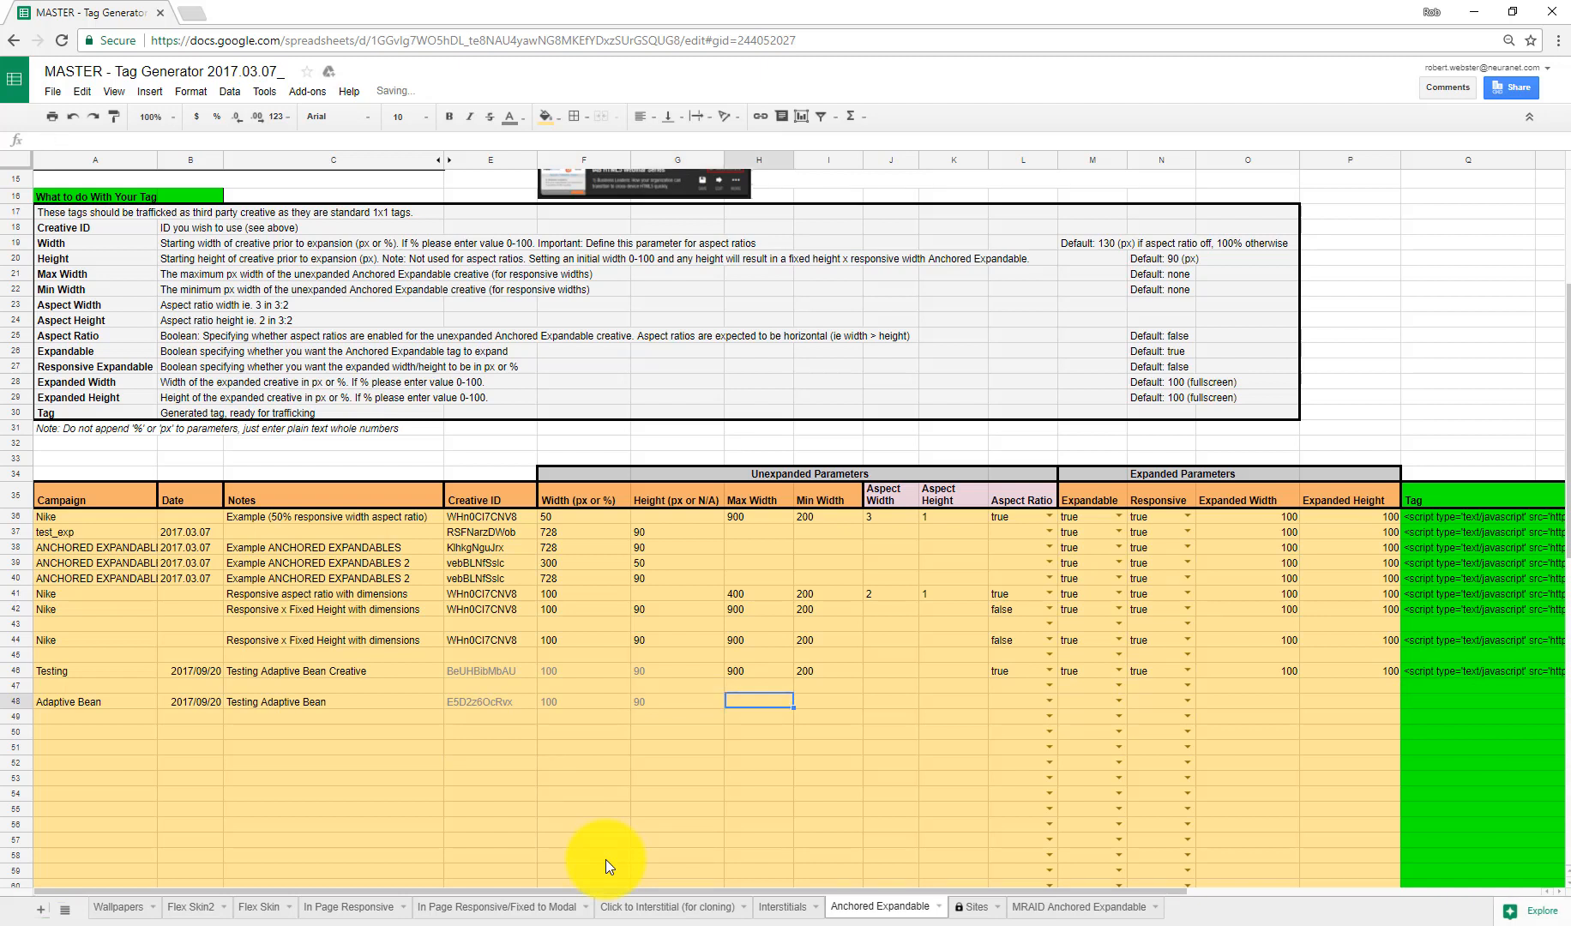
Step: Set the new row's max width to 900 and min width to 200
key("Tab")
key("Tab")
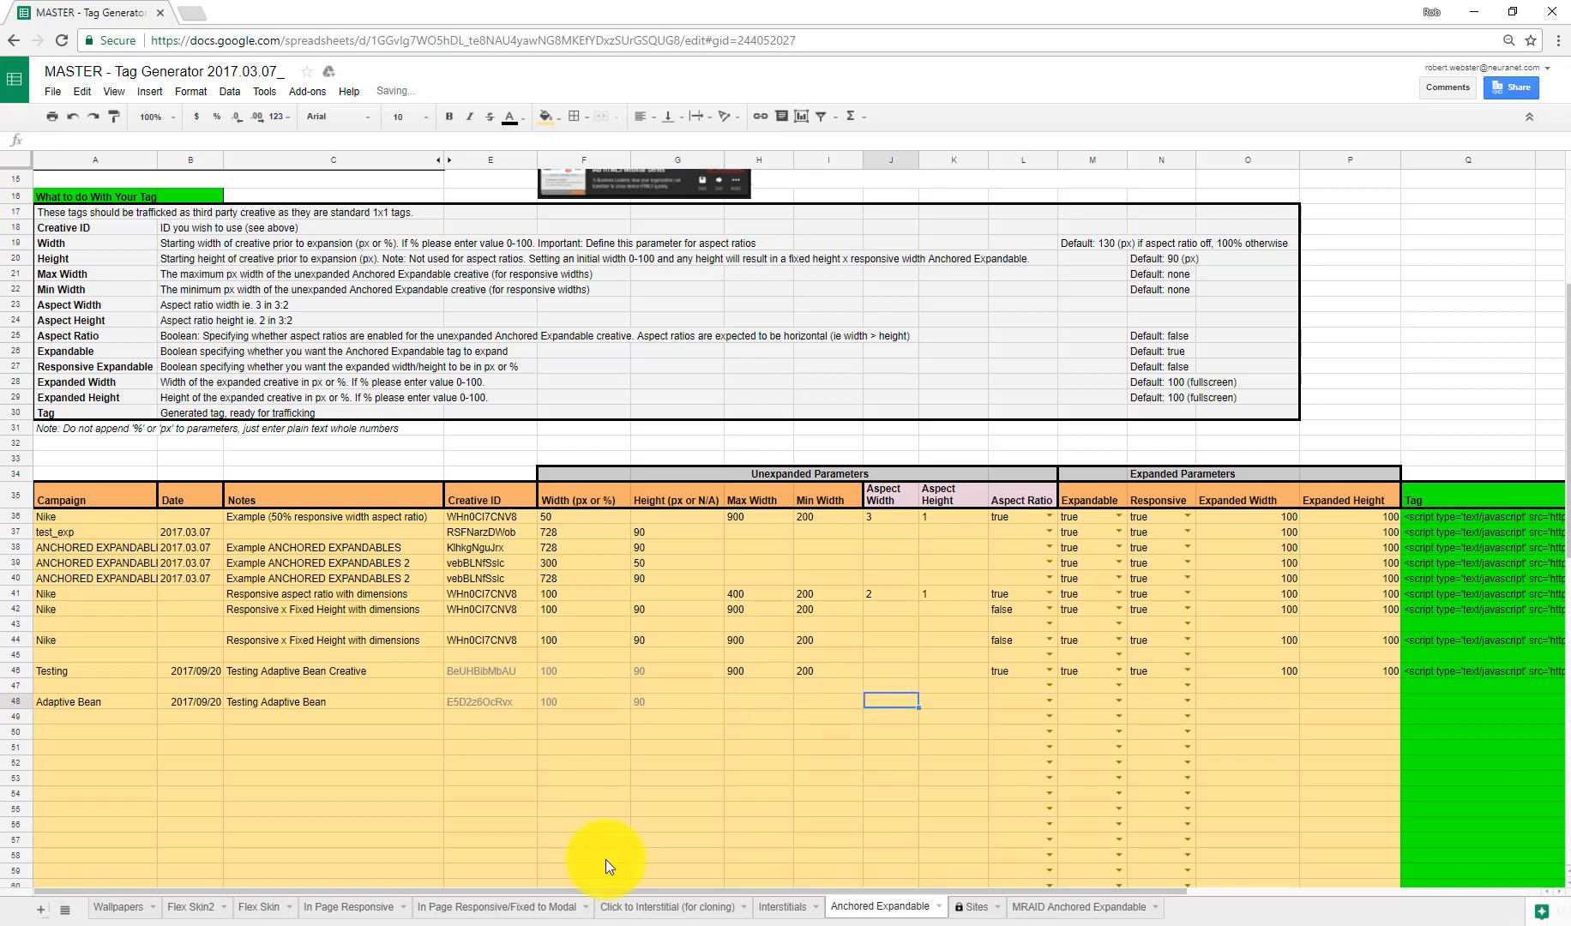
key("shift+Tab")
key("shift+Tab")
type("900")
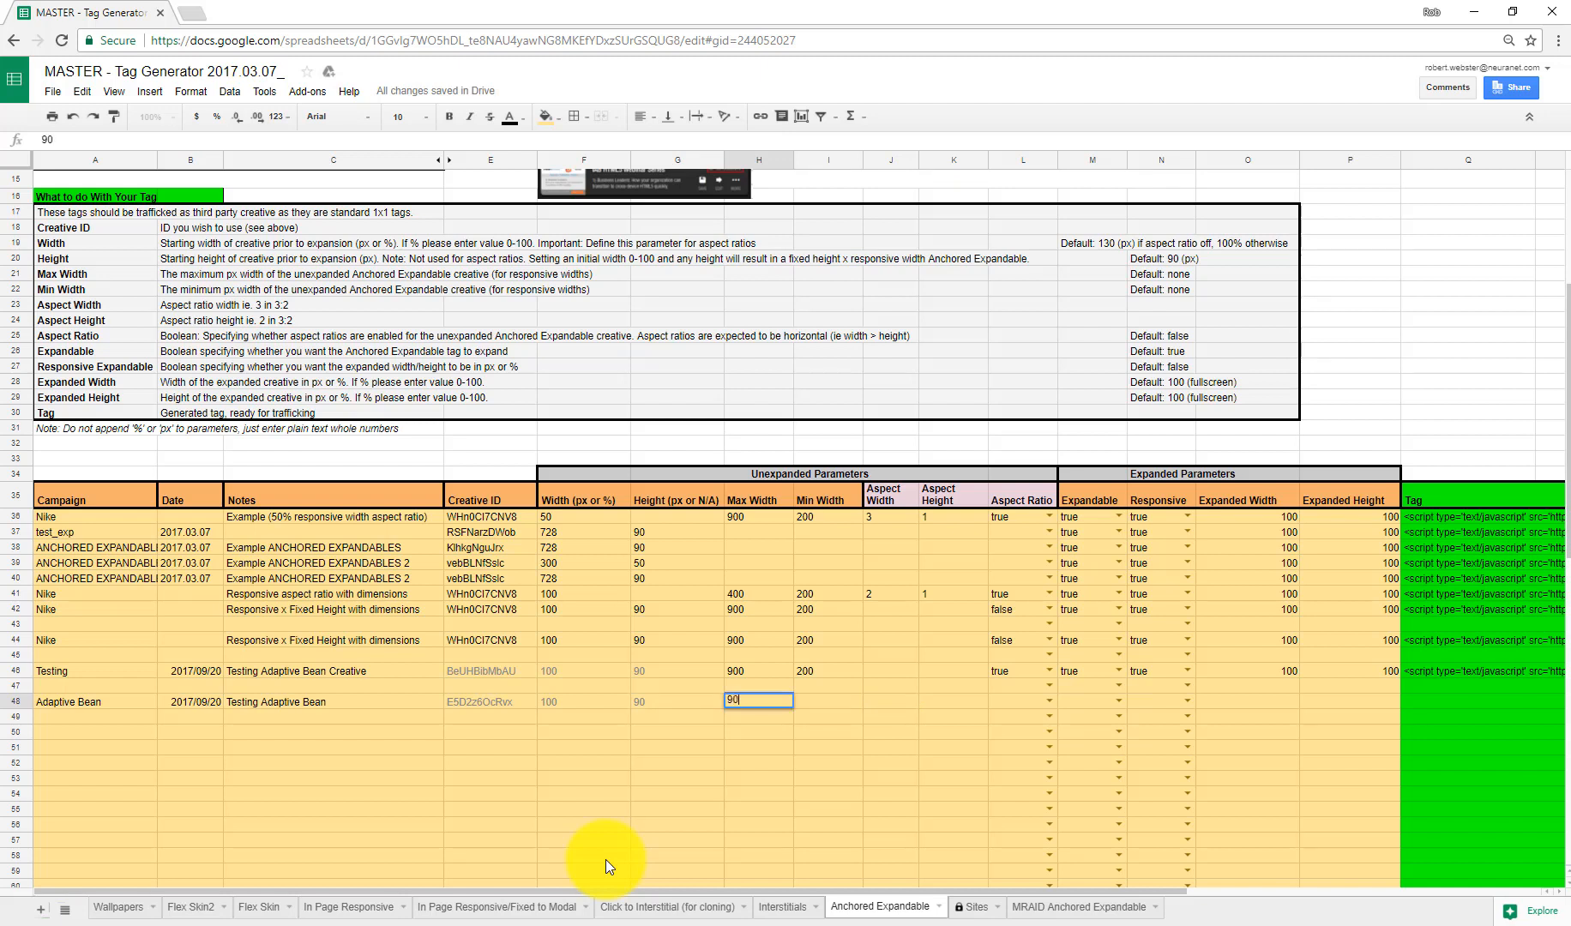
key("Tab")
type("200")
key("Tab")
key("Tab")
key("Tab")
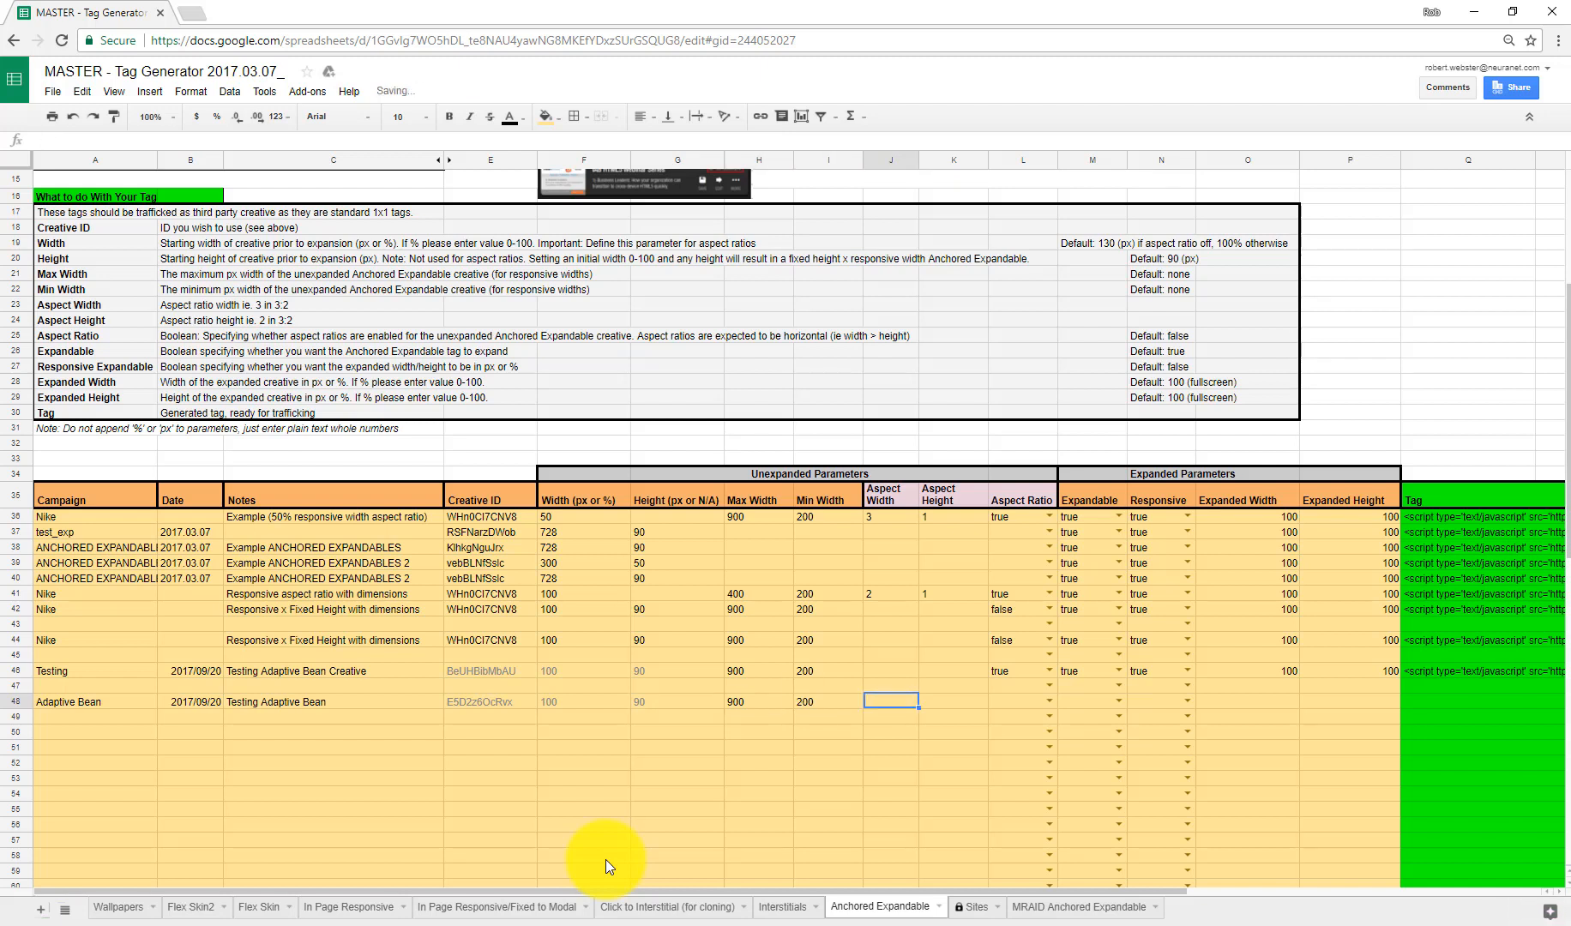
key("Tab")
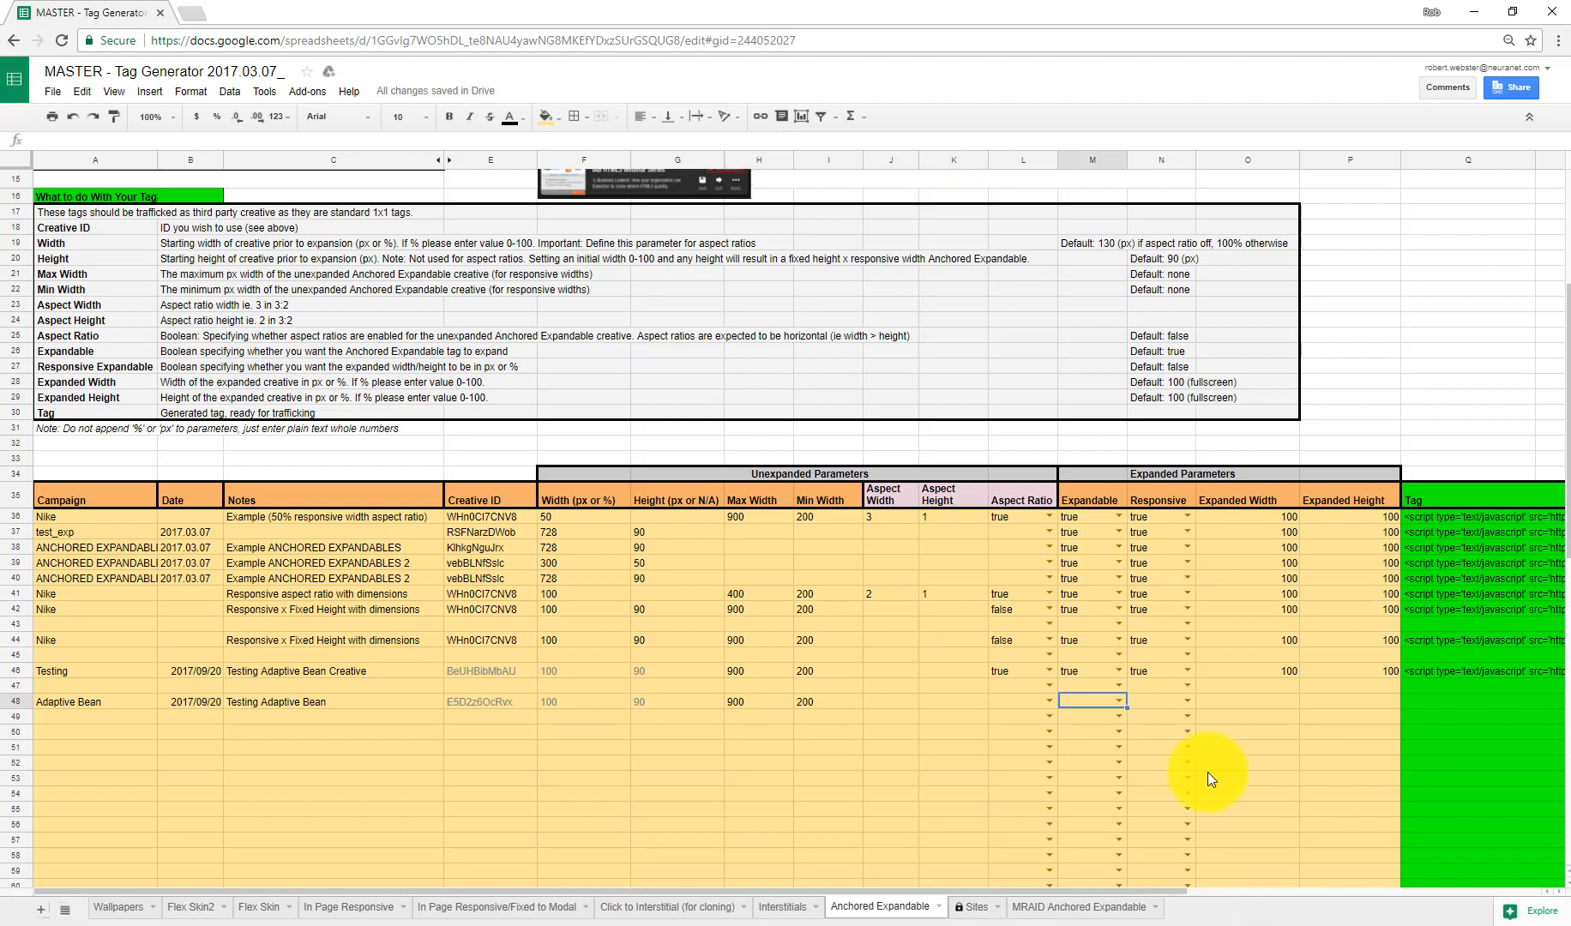
Step: Set Expandable and Responsive to true for the new row
left_click(1118, 702)
left_click(1098, 722)
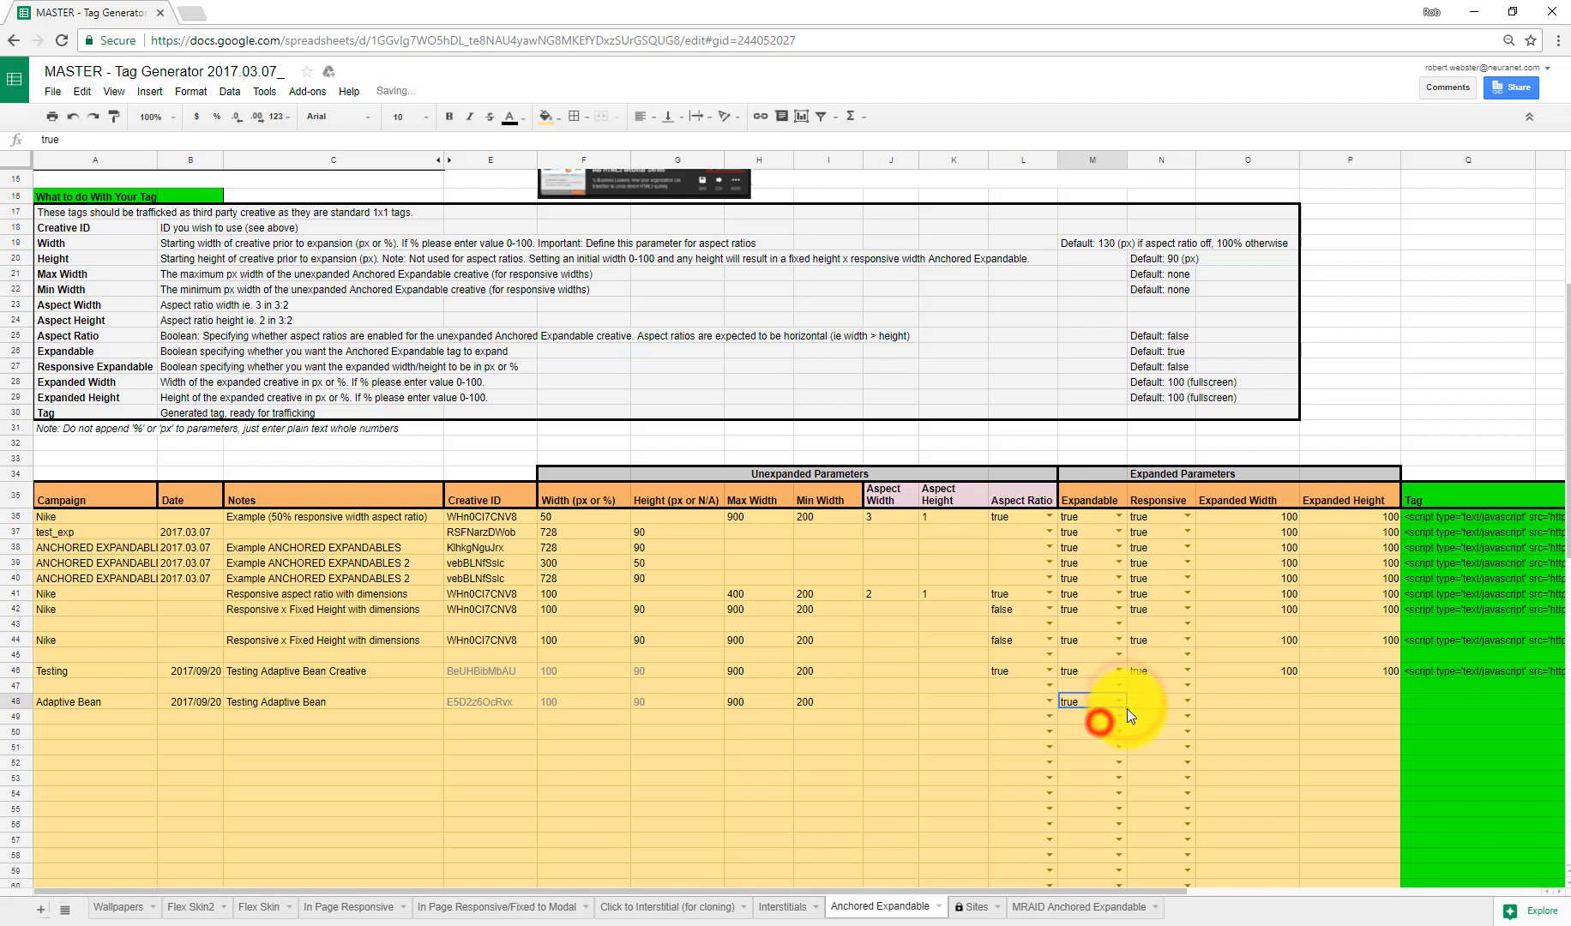
left_click(1188, 702)
left_click(1185, 722)
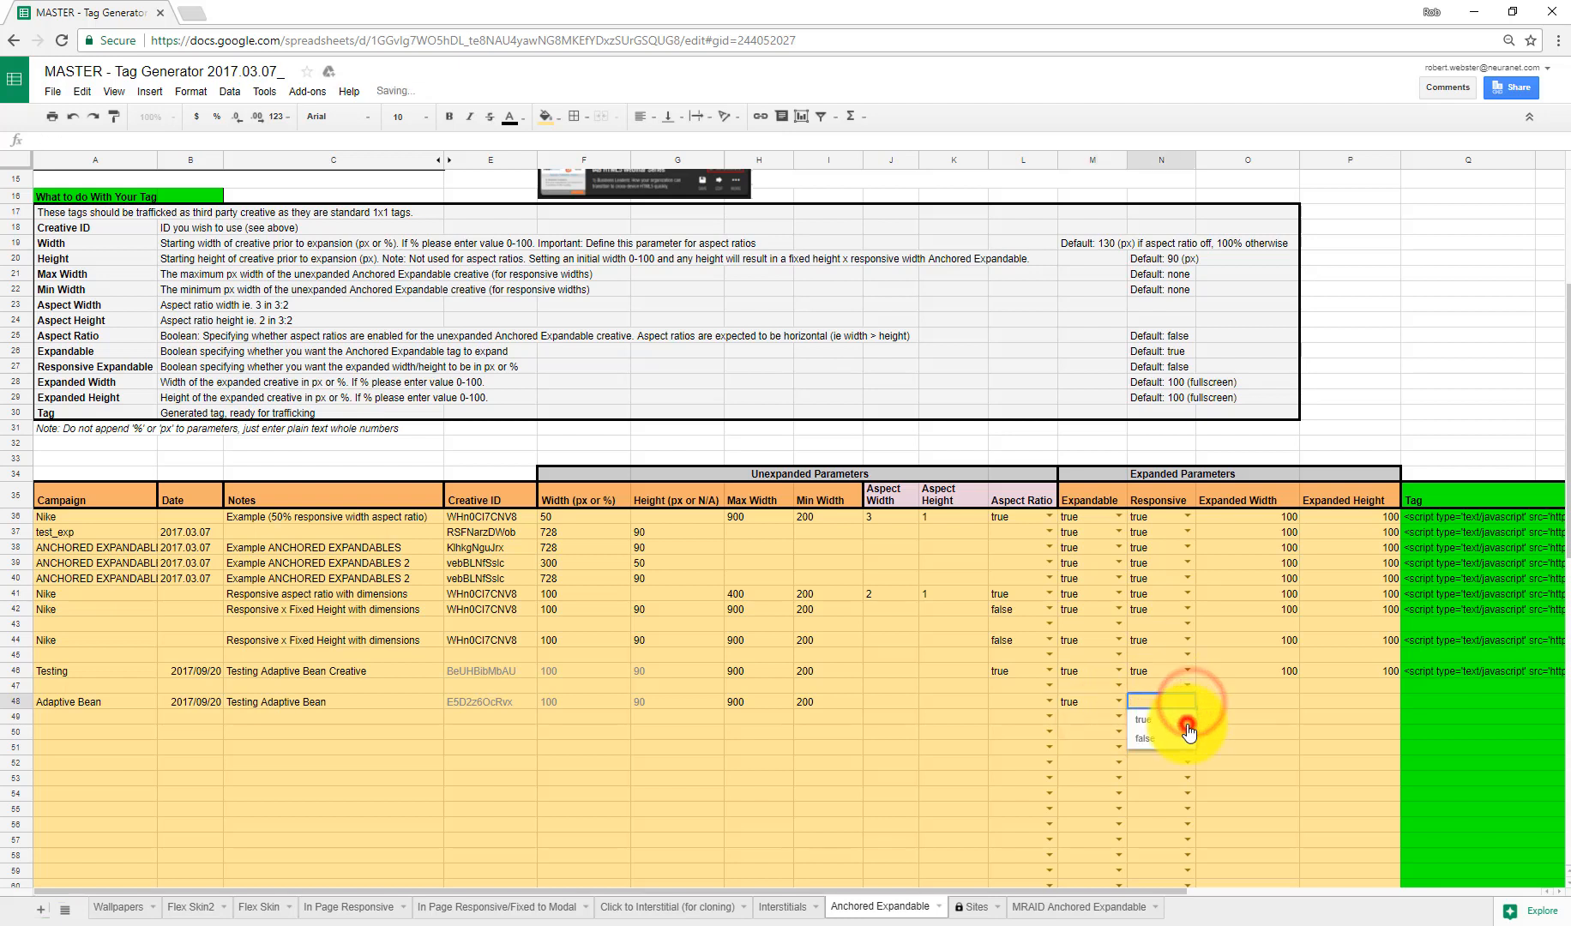
Step: Set the expanded width and expanded height to 100 and select the row's generated tag
left_click(1275, 706)
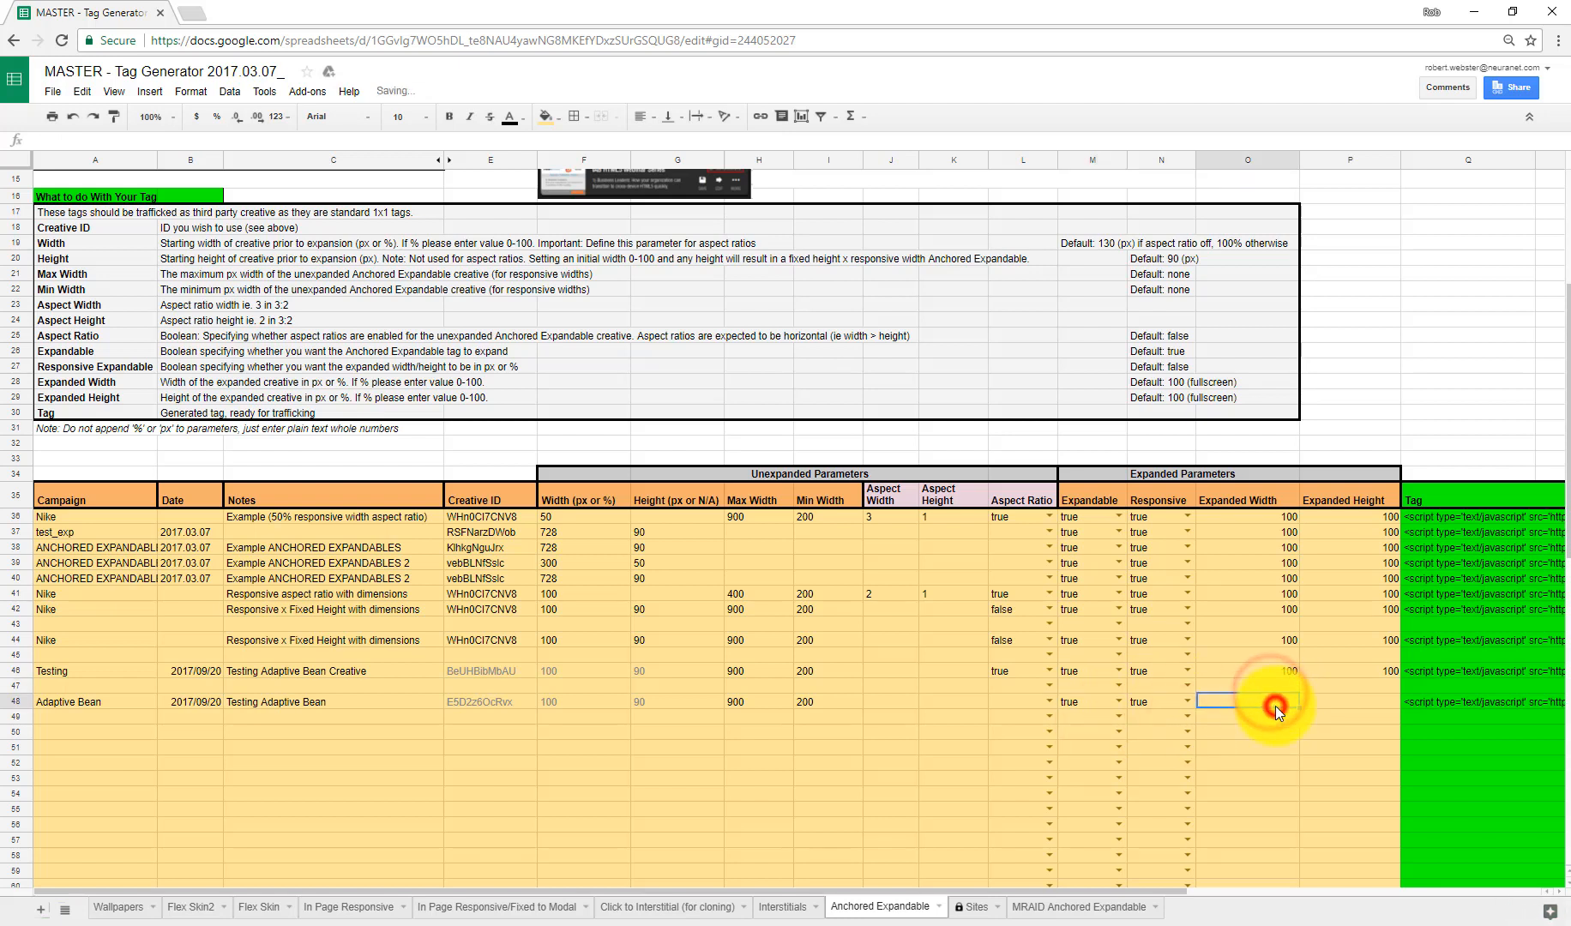
type("100")
key("Tab")
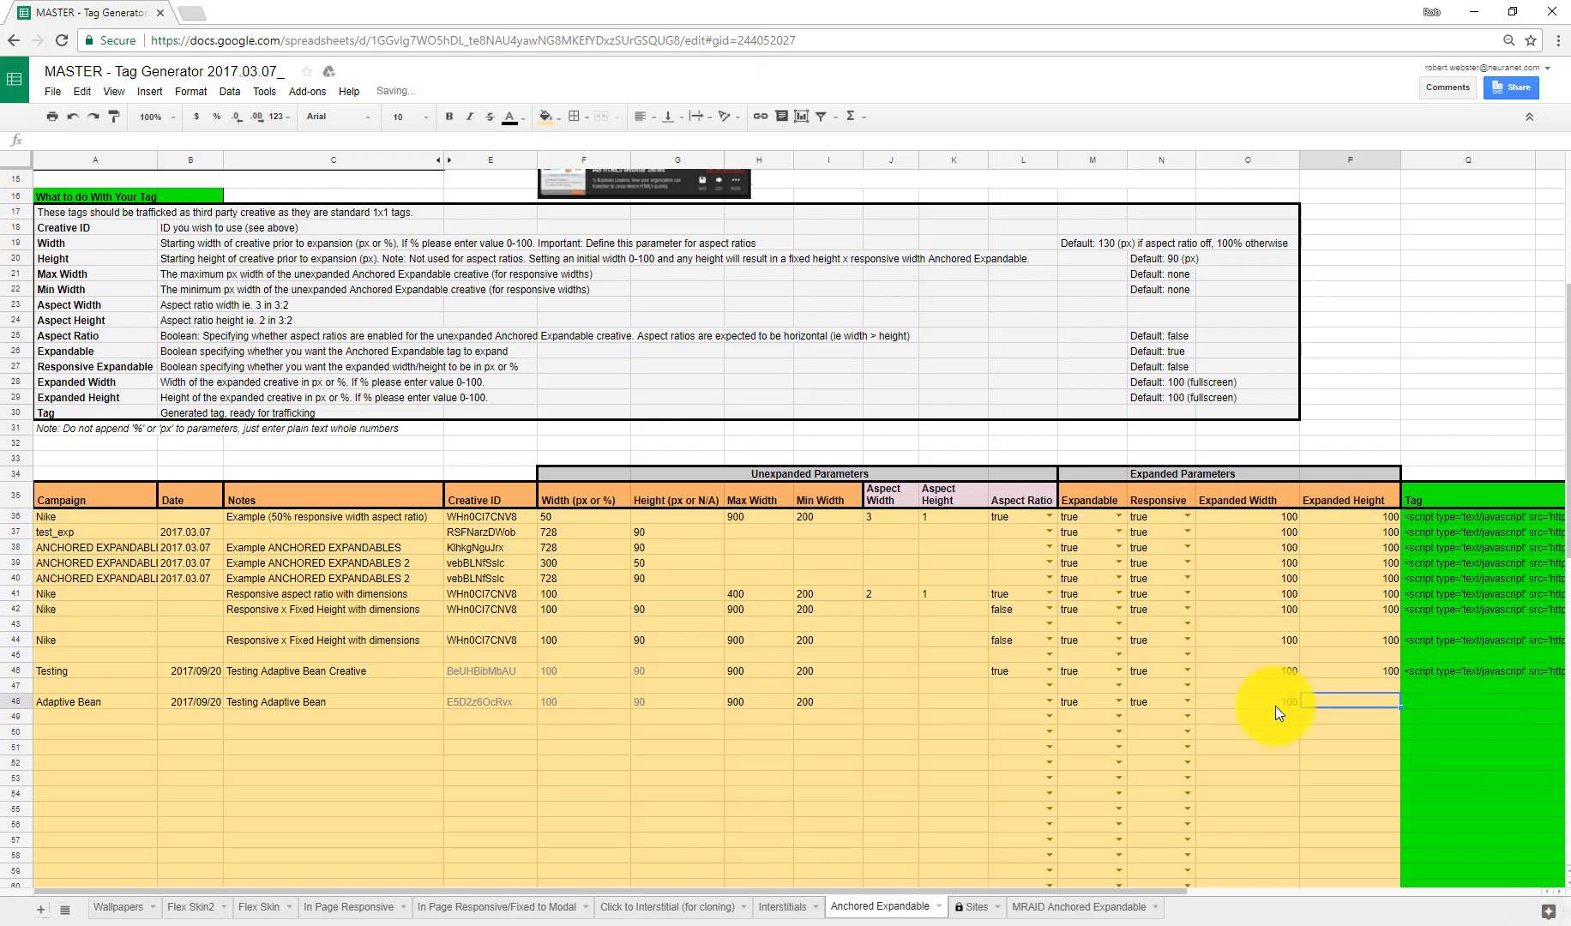
type("100")
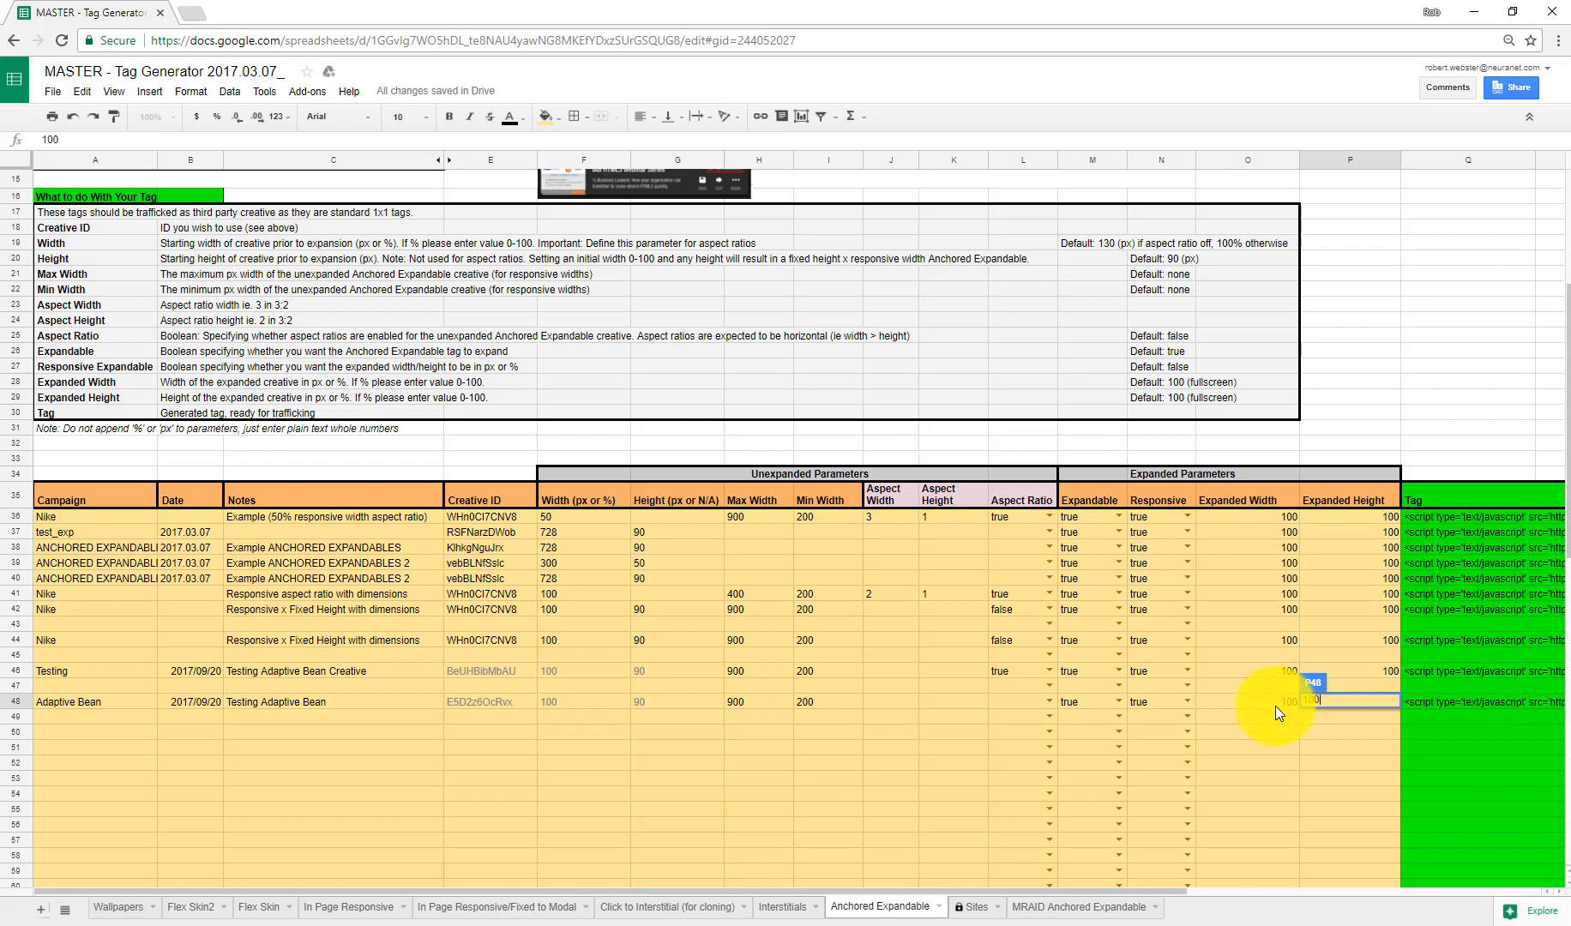
left_click(1275, 705)
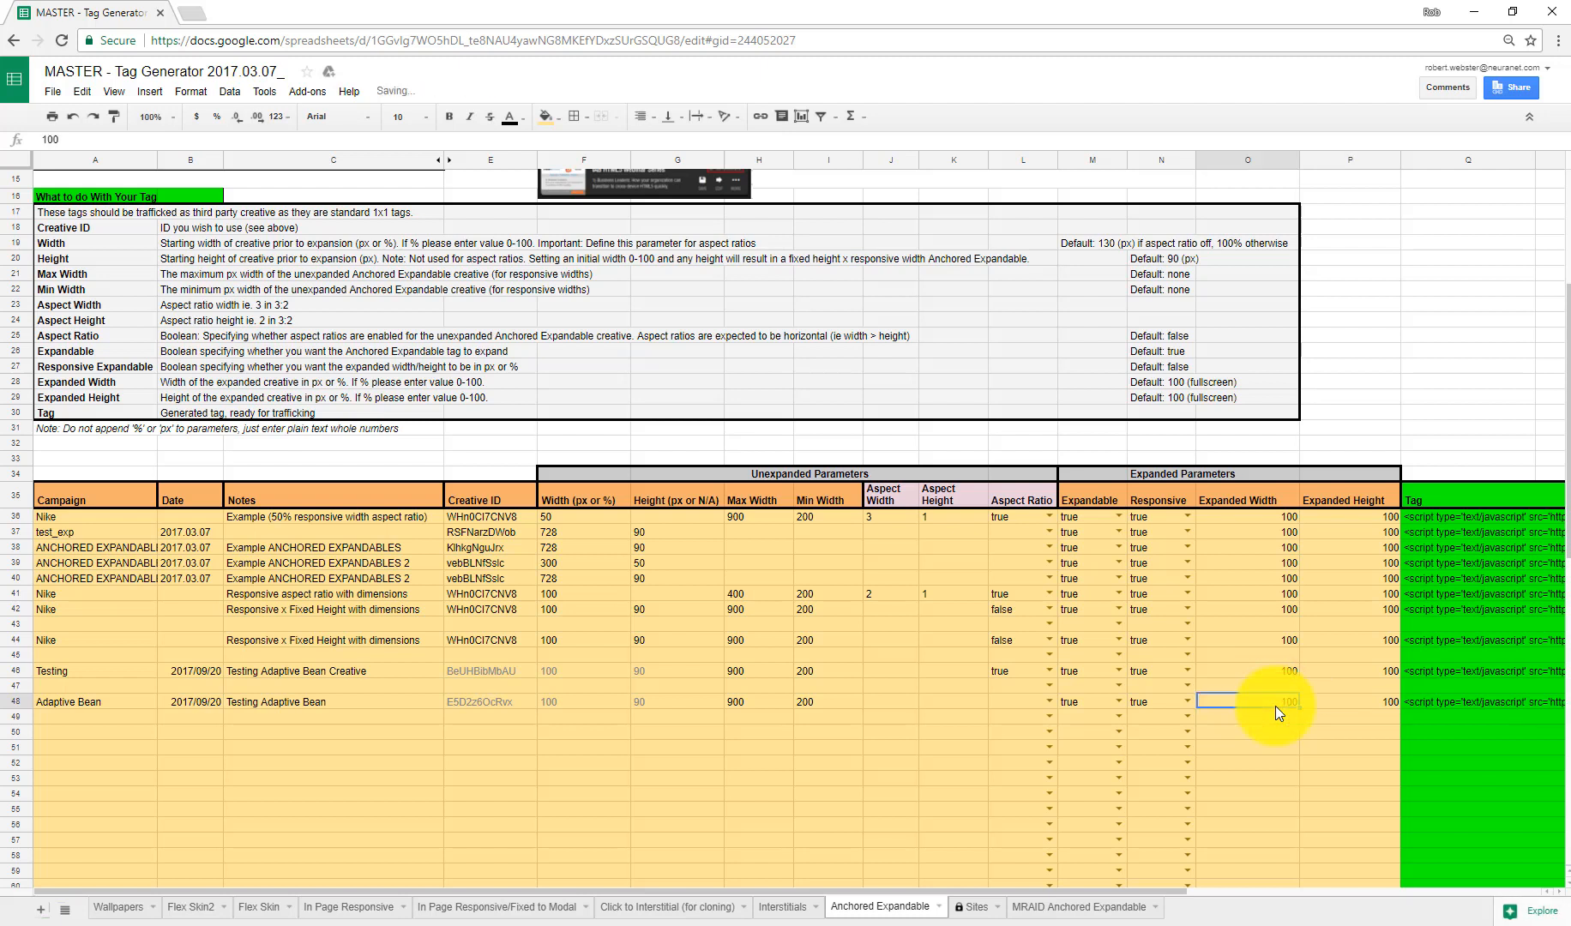
left_click(1455, 705)
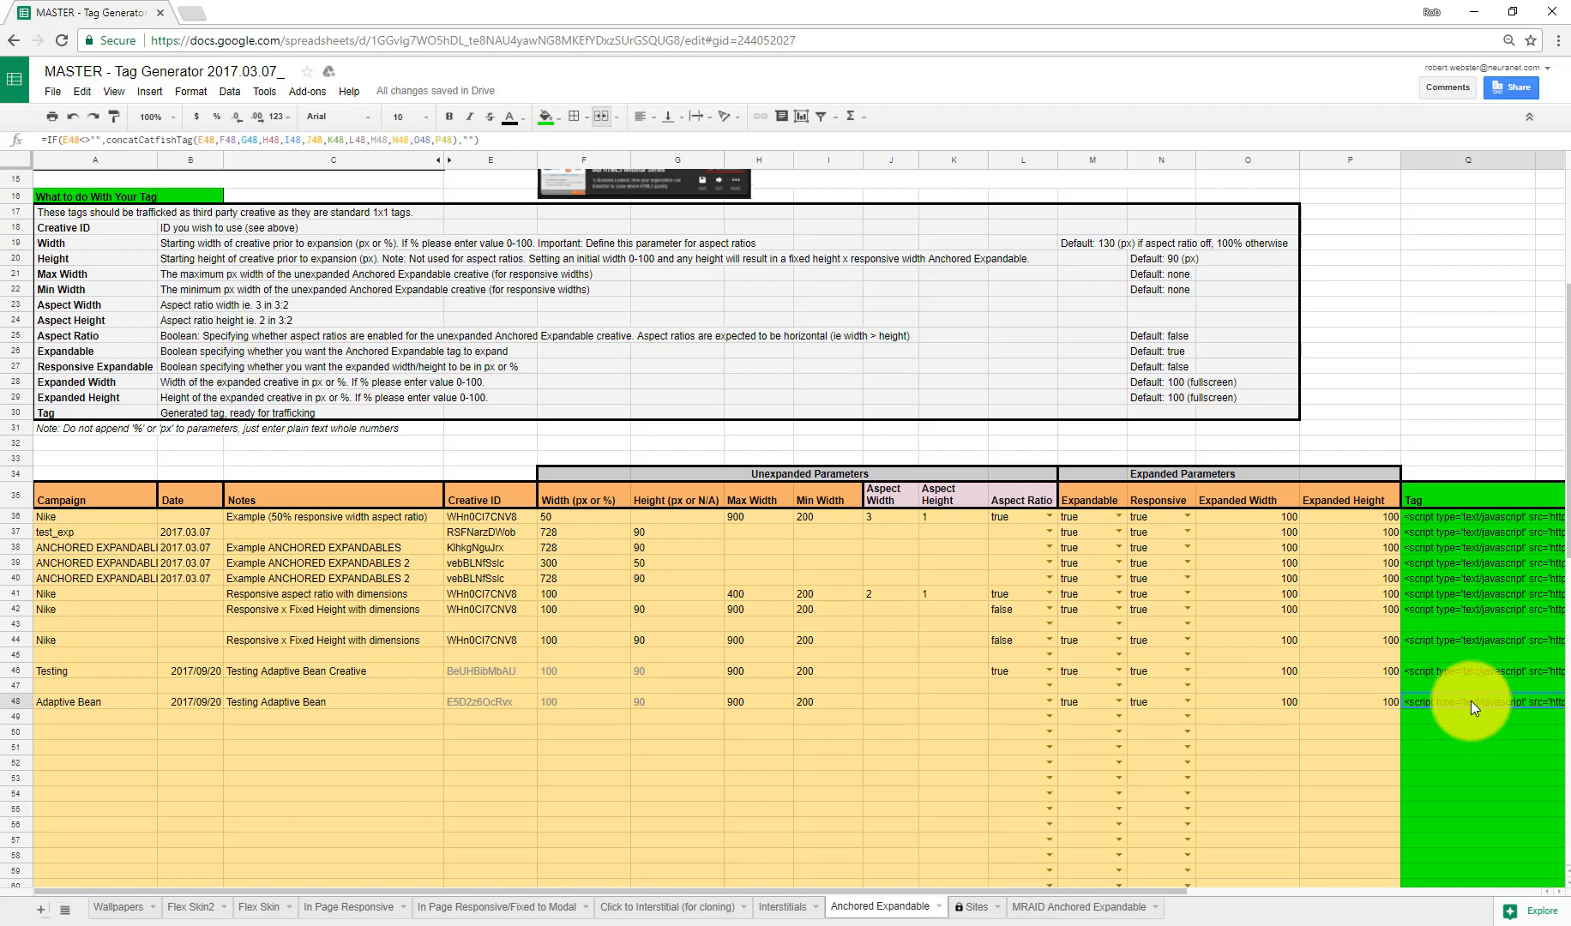